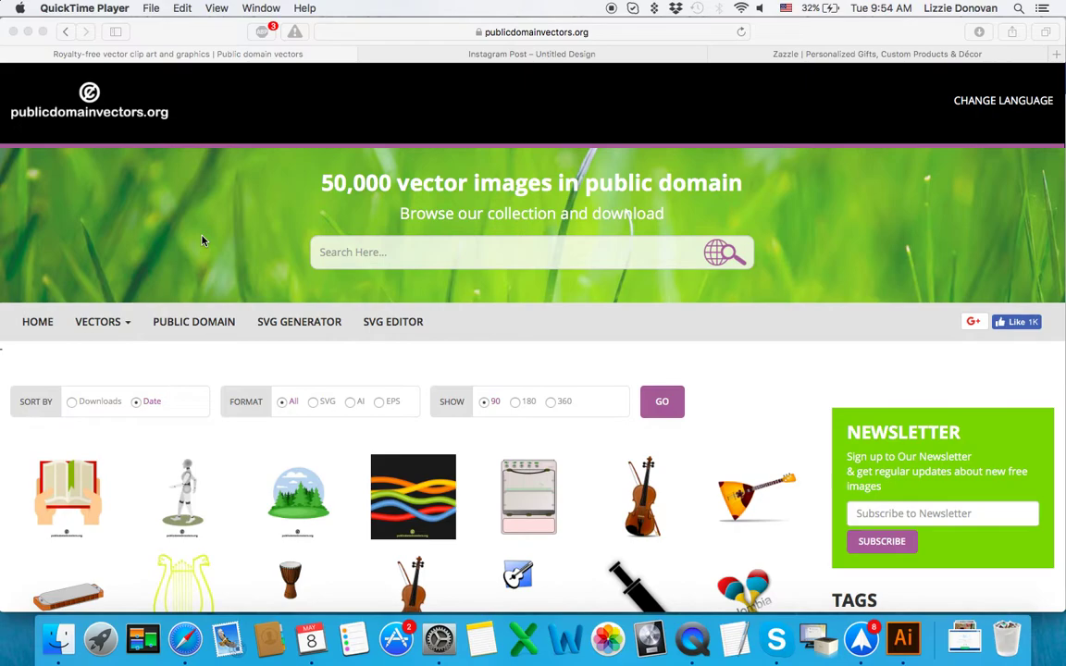
Search publicdomainvectors.org for pineapple vectors.
click(432, 256)
click(433, 257)
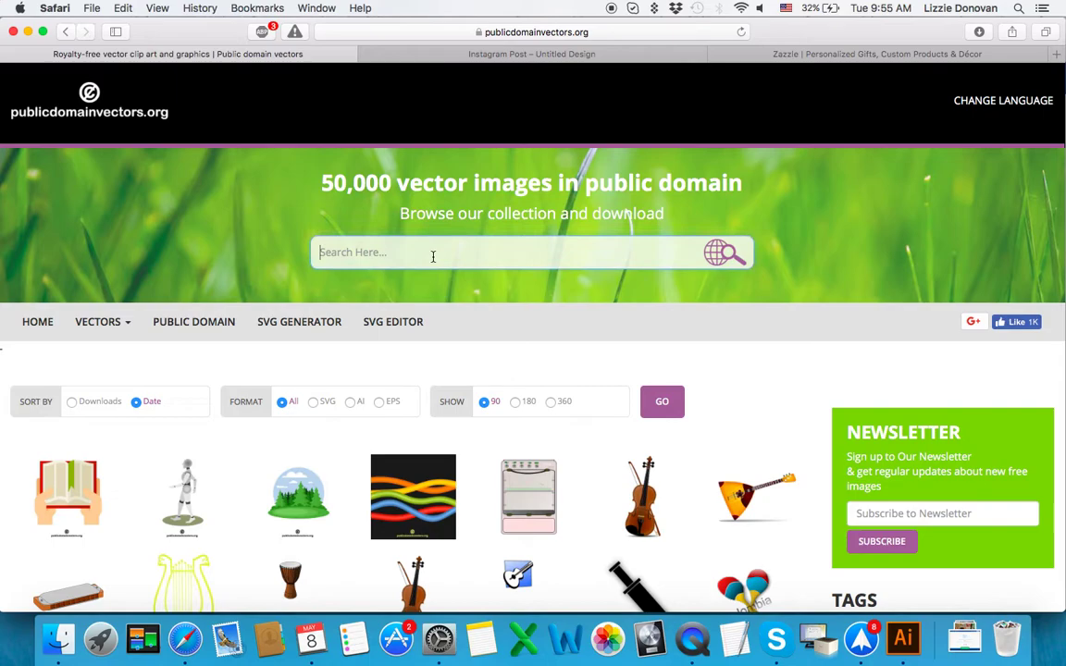
text(pineapple)
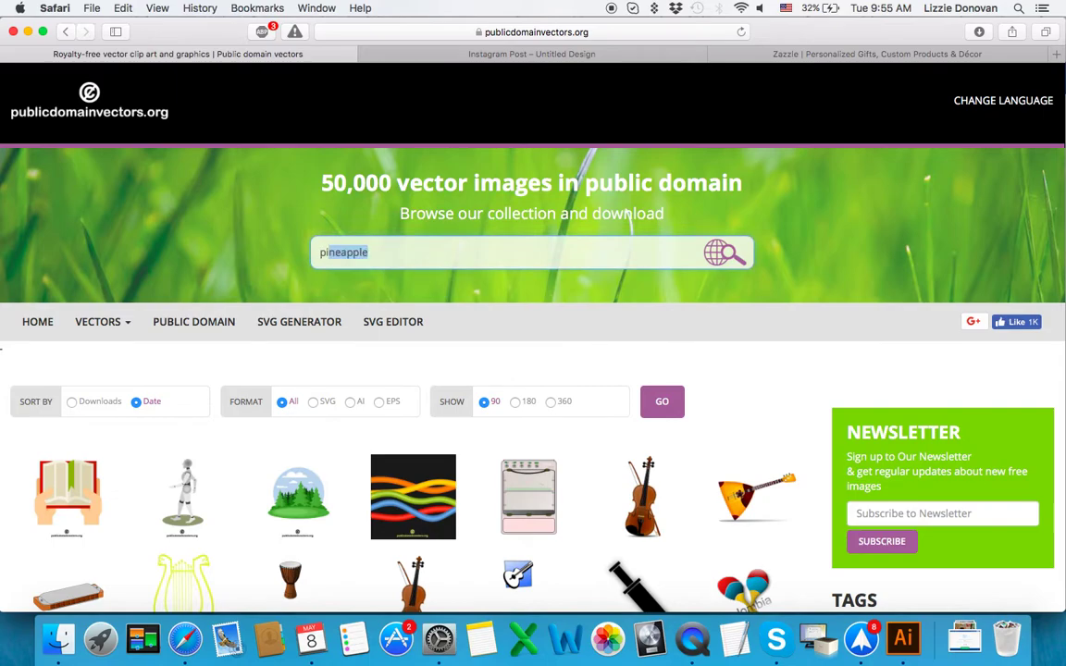
key(Return)
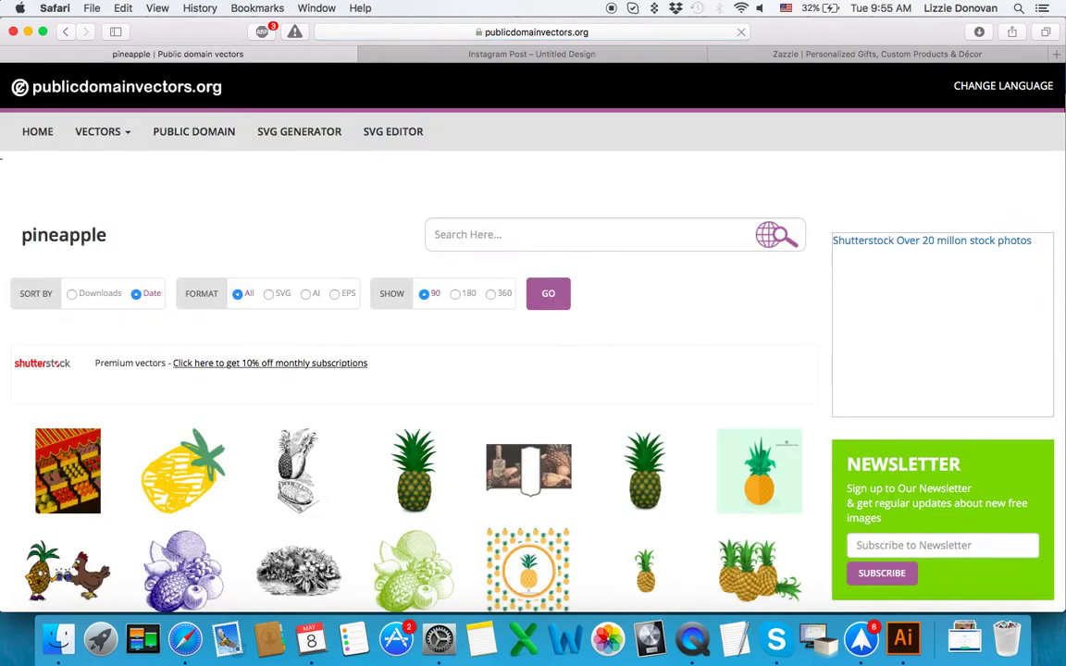
Open the tropical pineapple vector page and confirm its public domain licence.
scroll(521, 559, down, 1)
scroll(522, 560, down, 5)
scroll(522, 560, down, 3)
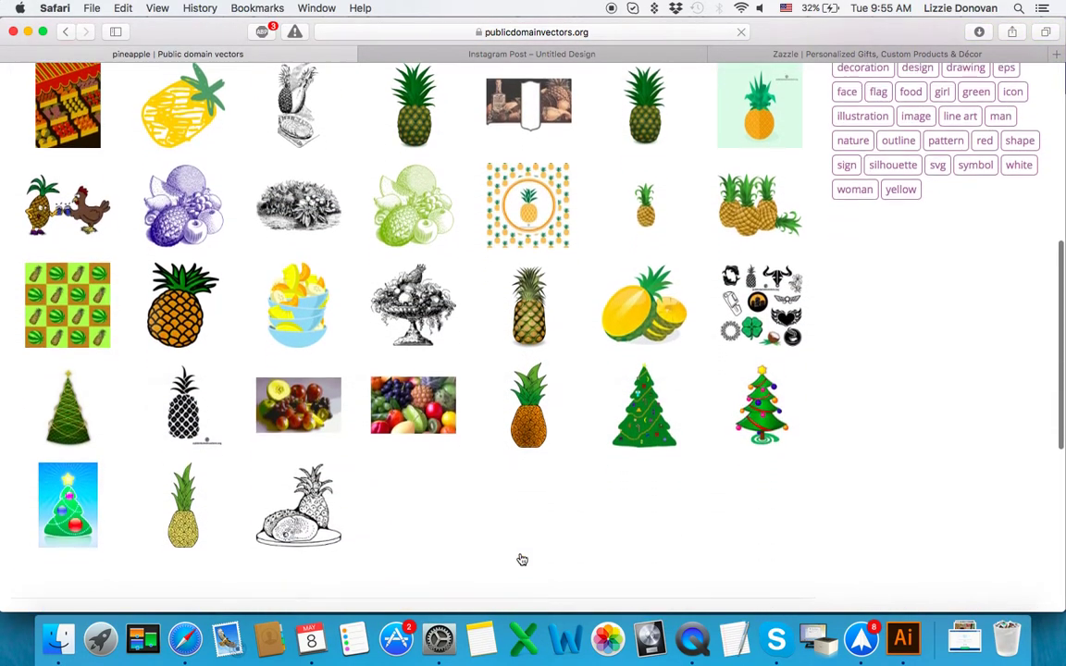
click(527, 422)
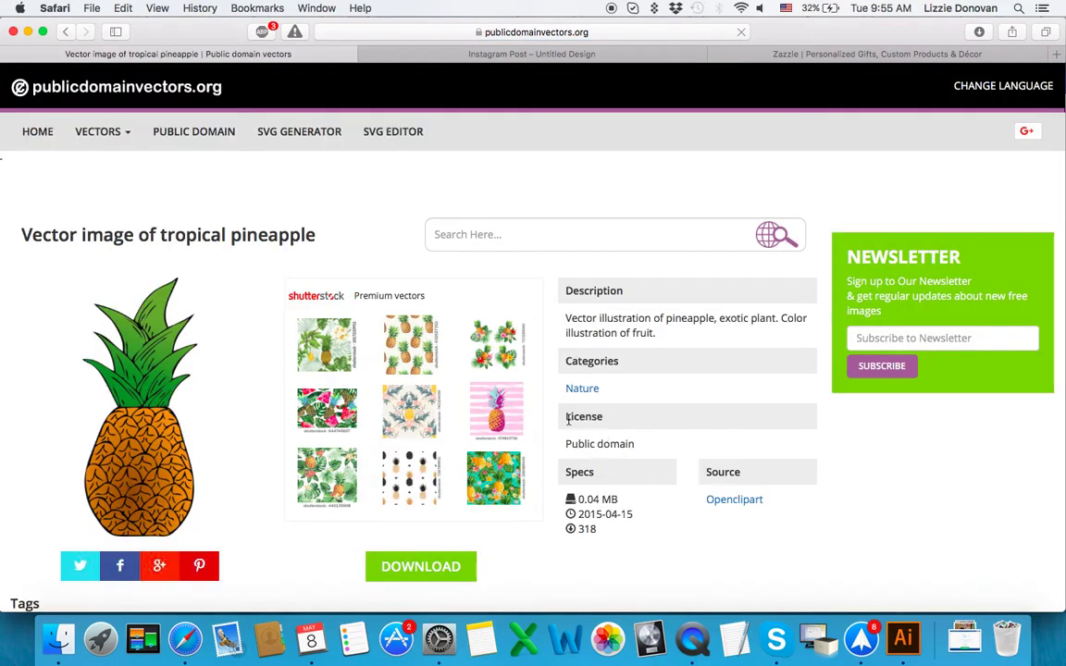
drag(566, 418, 645, 449)
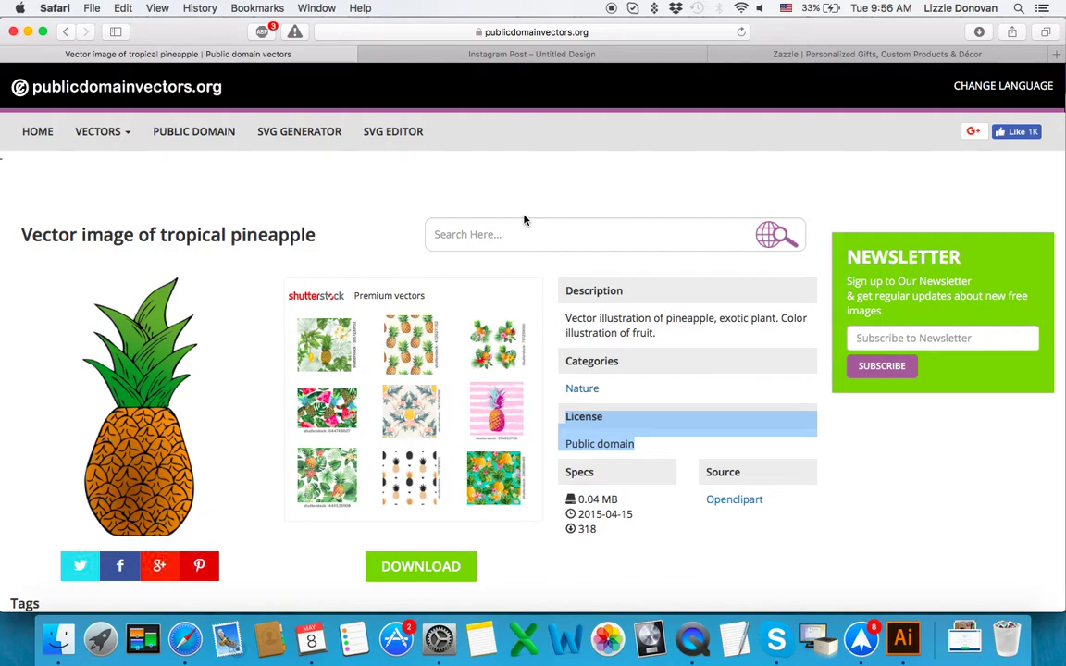
Return to the blank Instagram Post design and dismiss the Magic Resize upgrade pop-up.
click(533, 55)
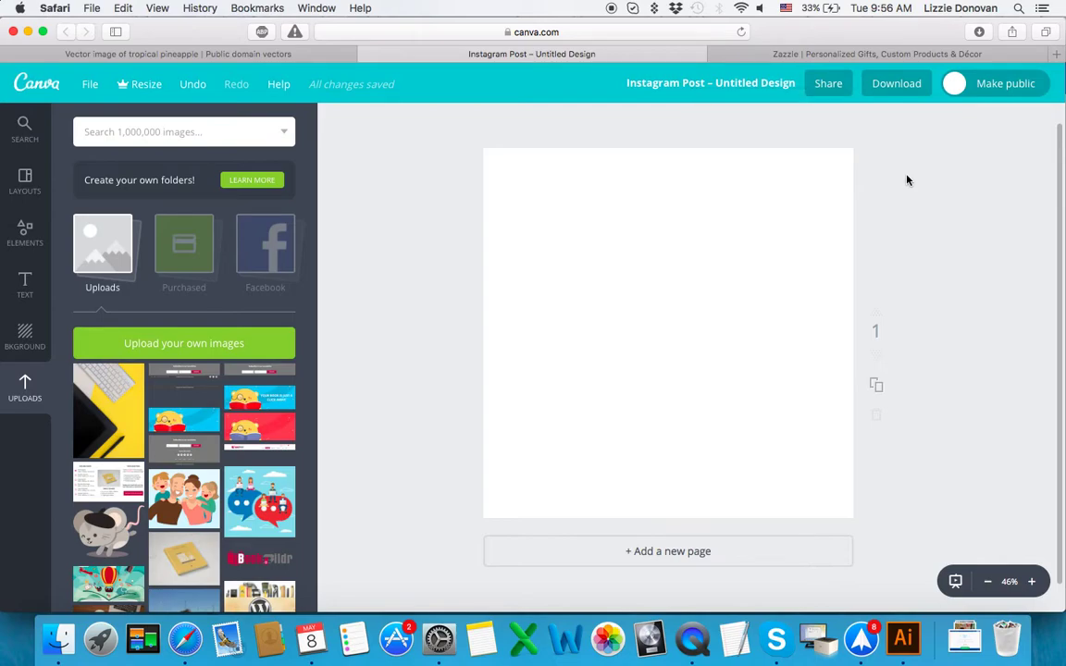
click(148, 85)
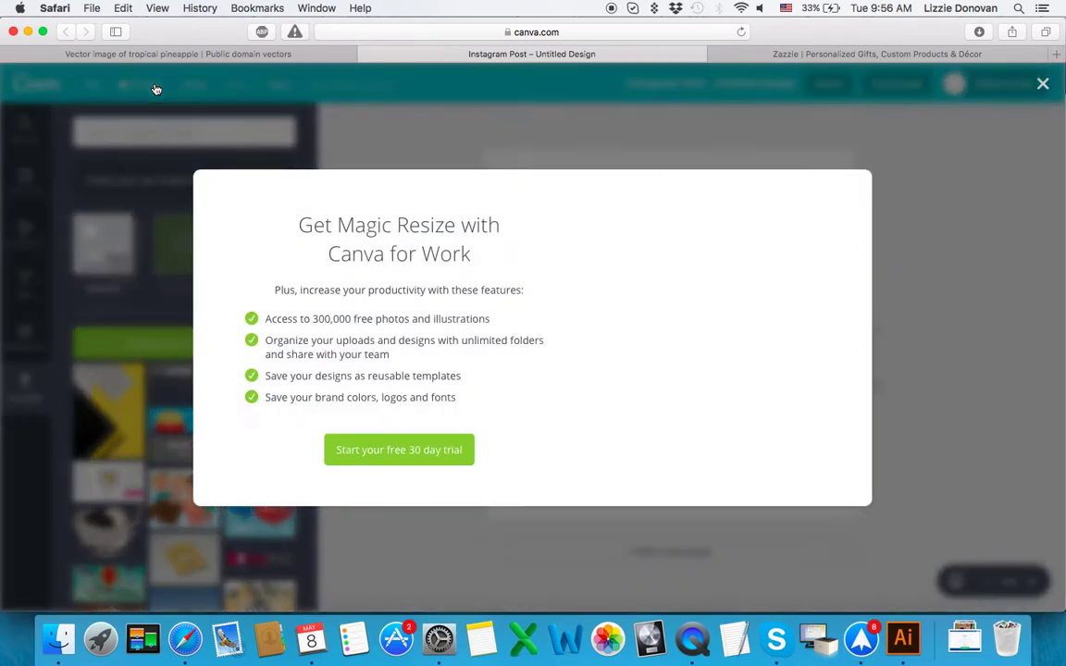
click(1042, 84)
scroll(886, 358, down, 1)
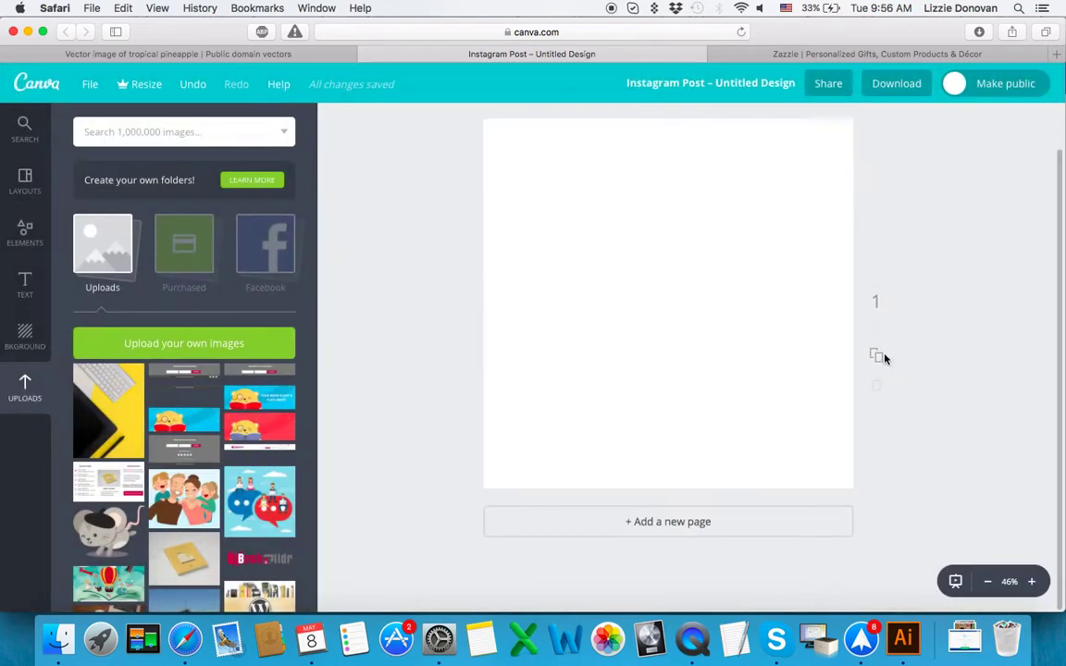
scroll(886, 359, up, 1)
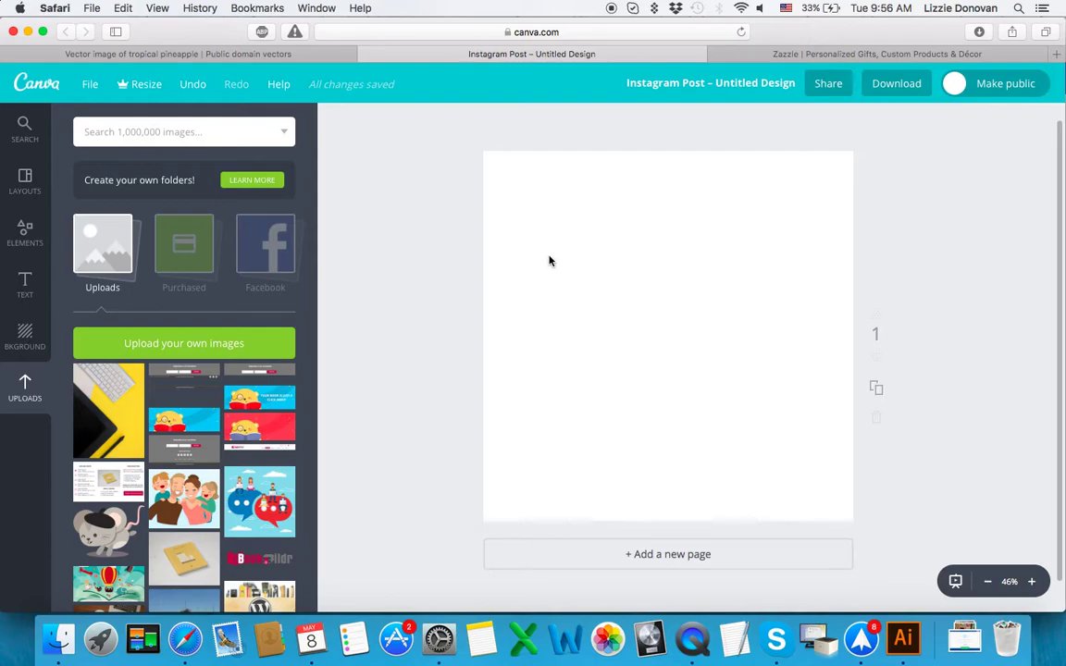
Drag pineapple.png and cartoon-eyes.png from the Desktop into Canva's Uploads panel.
click(53, 646)
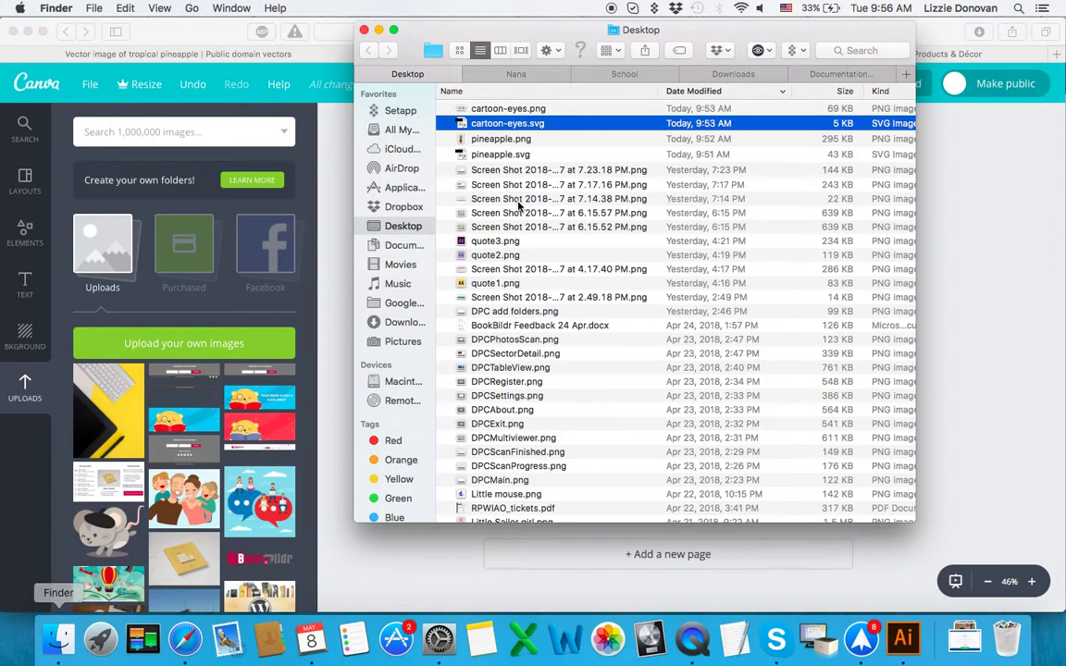
click(513, 140)
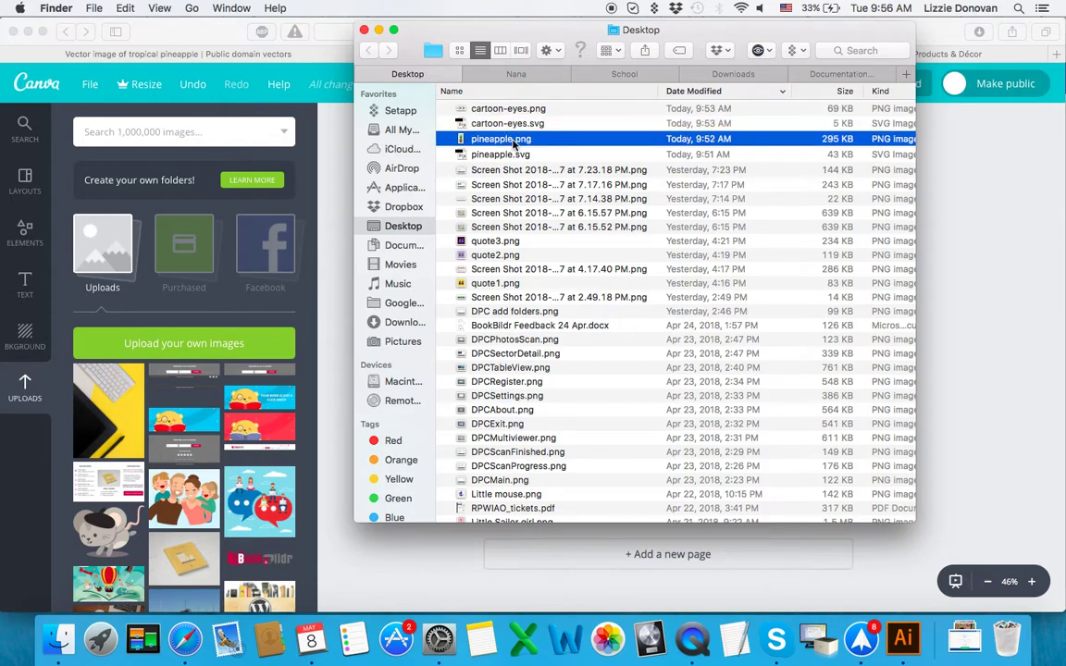
drag(514, 140, 143, 435)
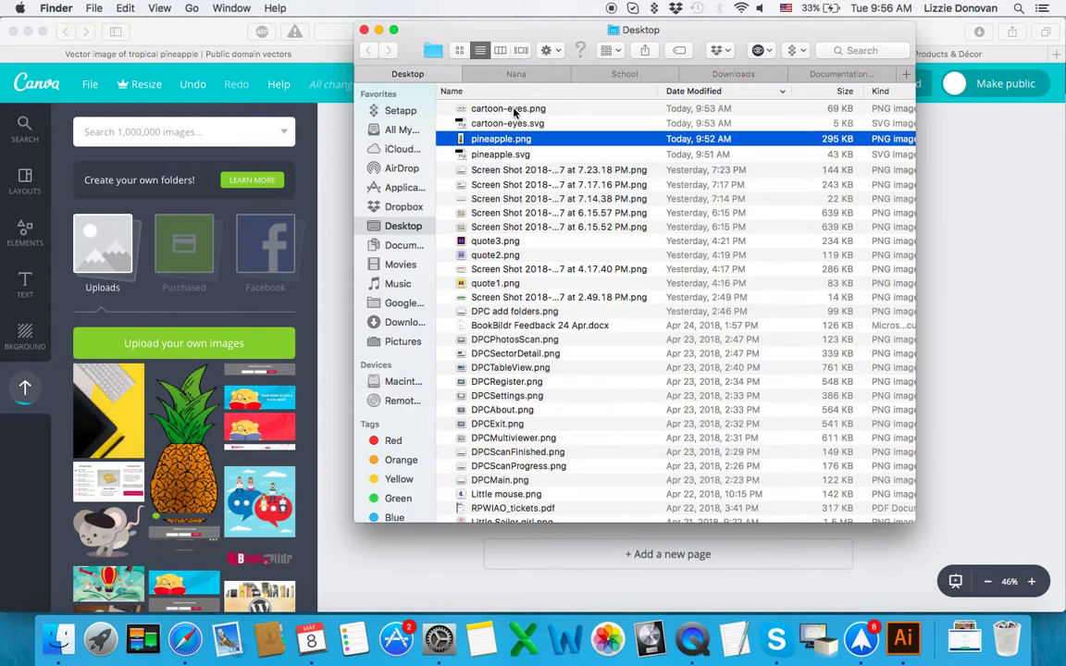
drag(513, 111, 188, 412)
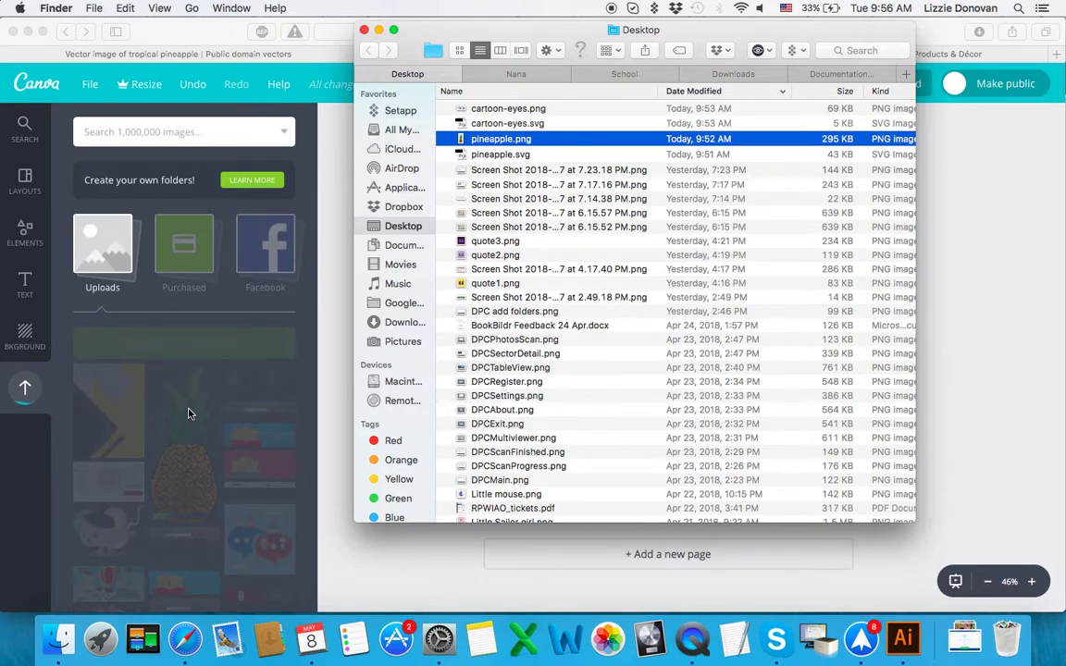
click(952, 369)
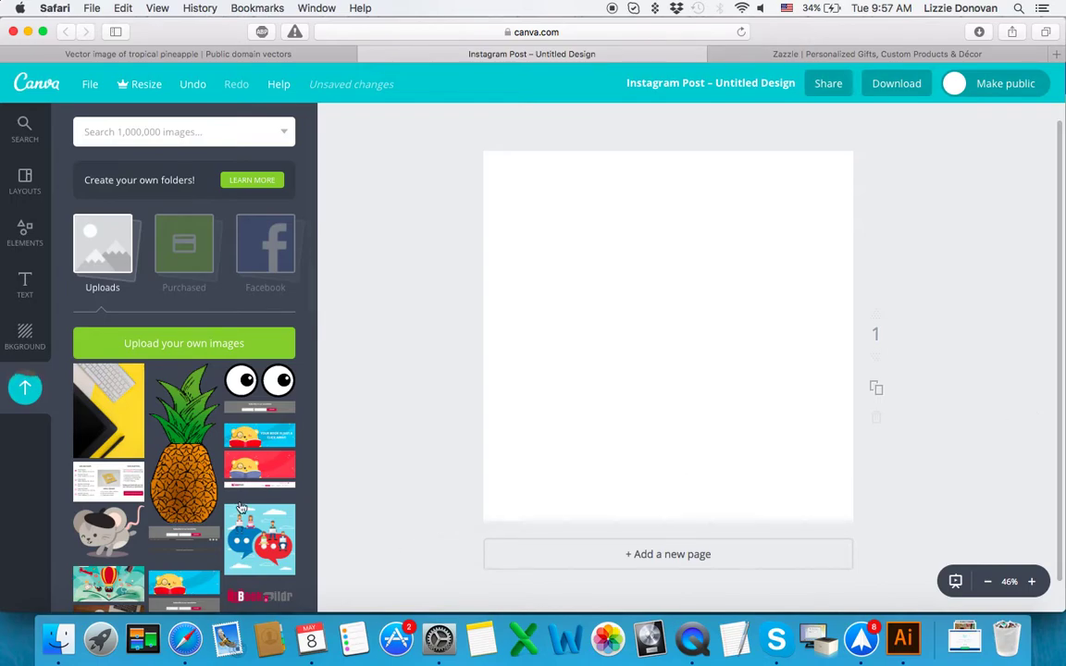
Add the uploaded pineapple, shrink it to about half the page height and centre it.
click(188, 489)
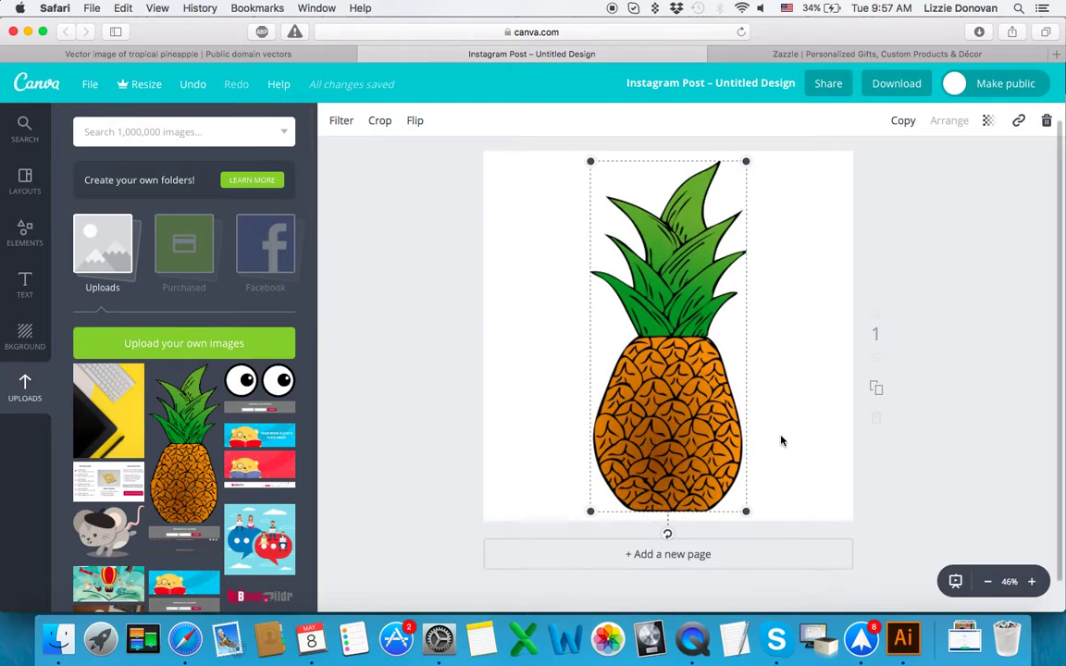
drag(747, 514, 689, 382)
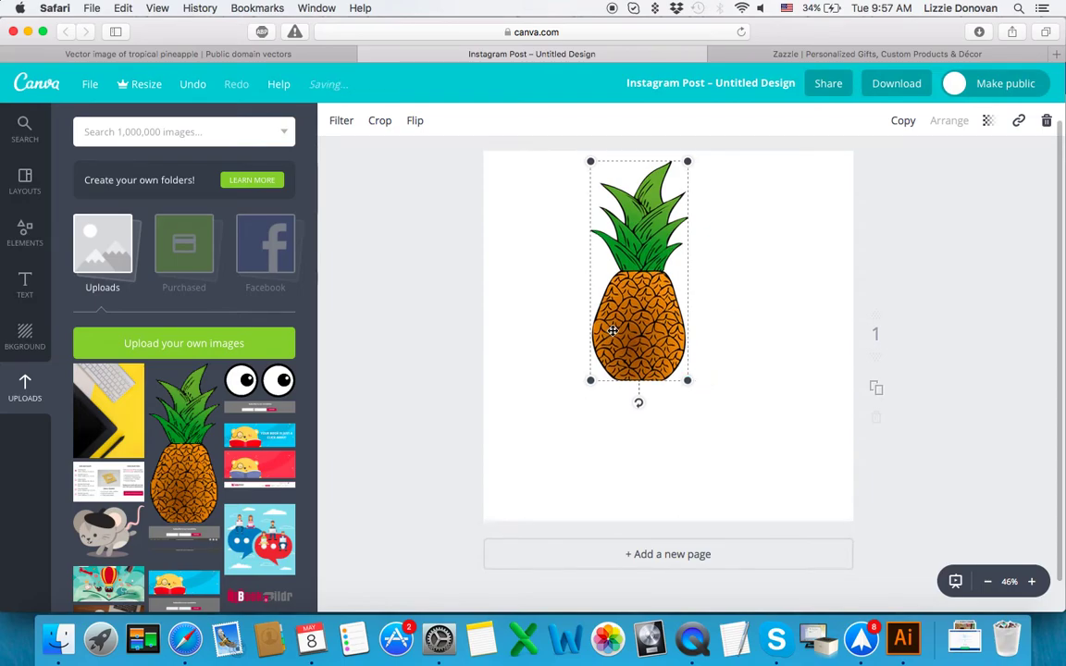
mouse_move(613, 333)
mouse_down()
mouse_move(643, 329)
mouse_move(645, 348)
mouse_move(643, 340)
mouse_up()
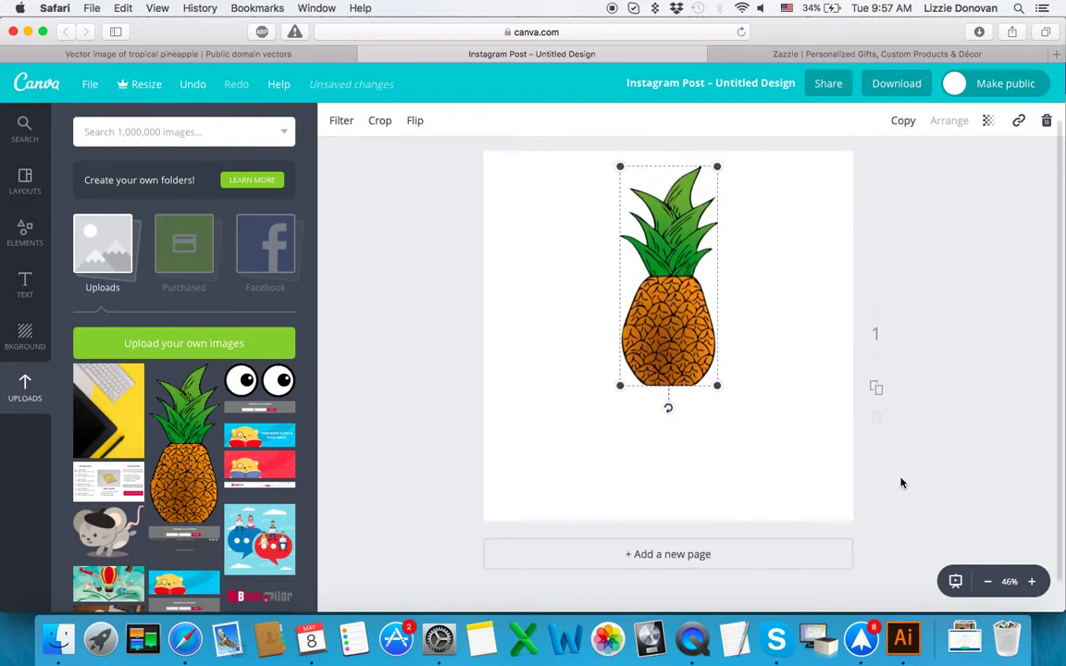
Check the placement at 100% zoom, then return the view to fit the page.
click(1010, 582)
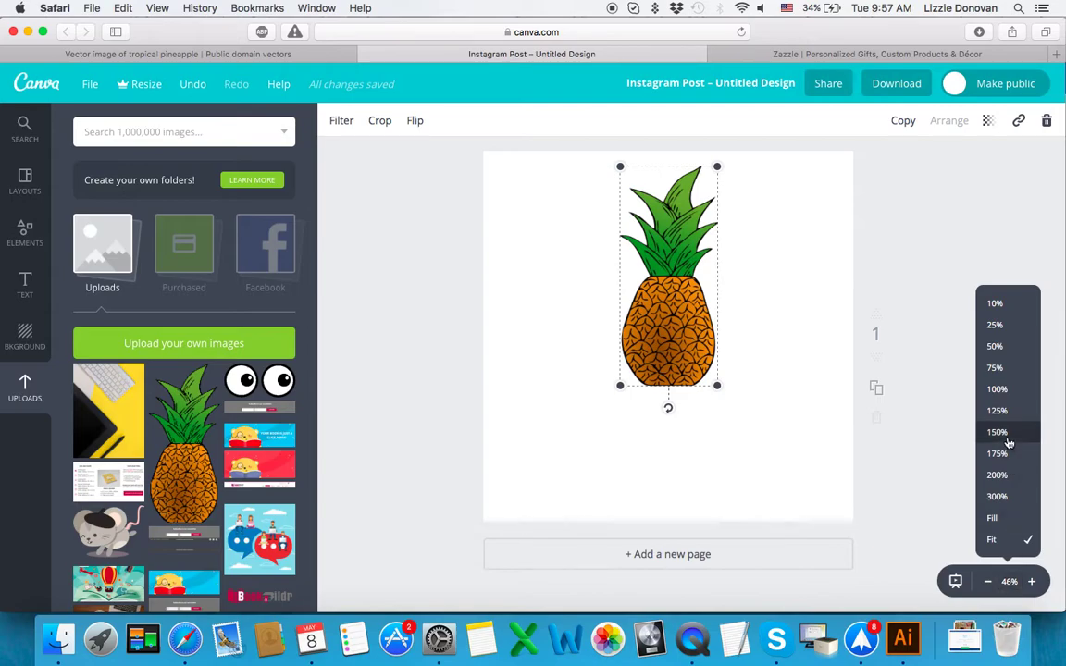
click(997, 391)
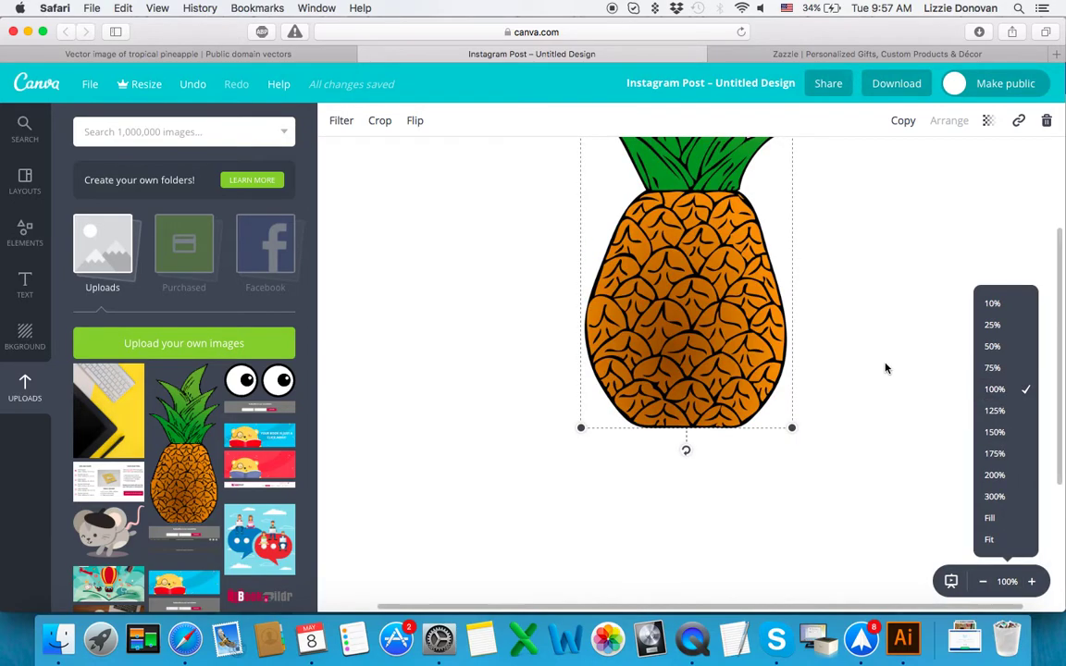
scroll(888, 369, down, 5)
scroll(887, 369, down, 1)
scroll(887, 368, up, 10)
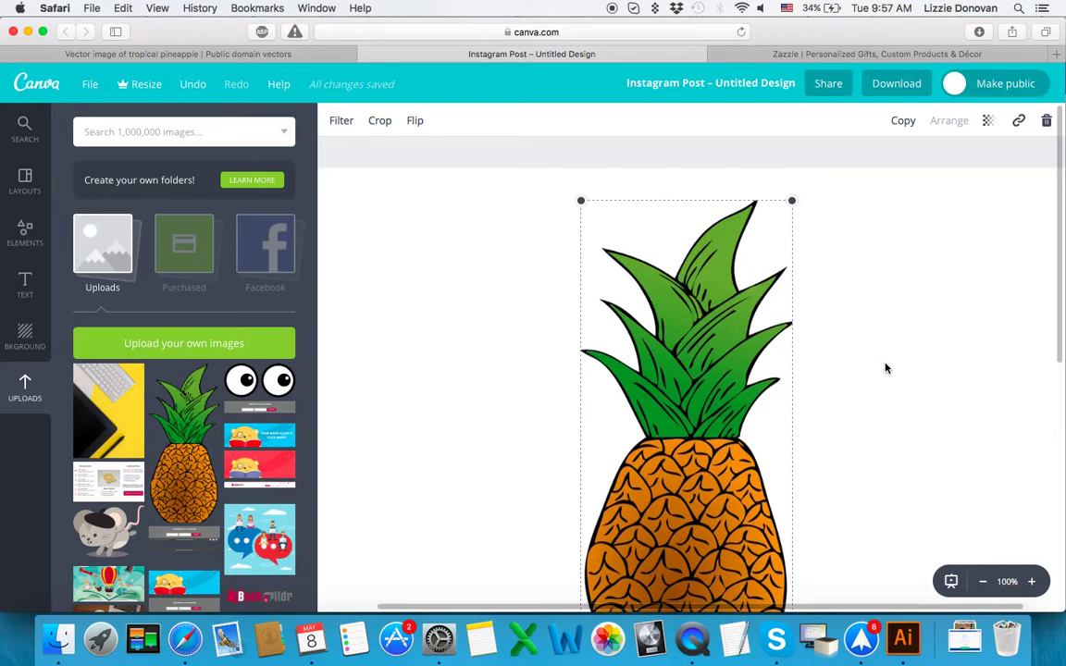
scroll(886, 368, down, 3)
scroll(886, 368, down, 3)
scroll(886, 368, down, 1)
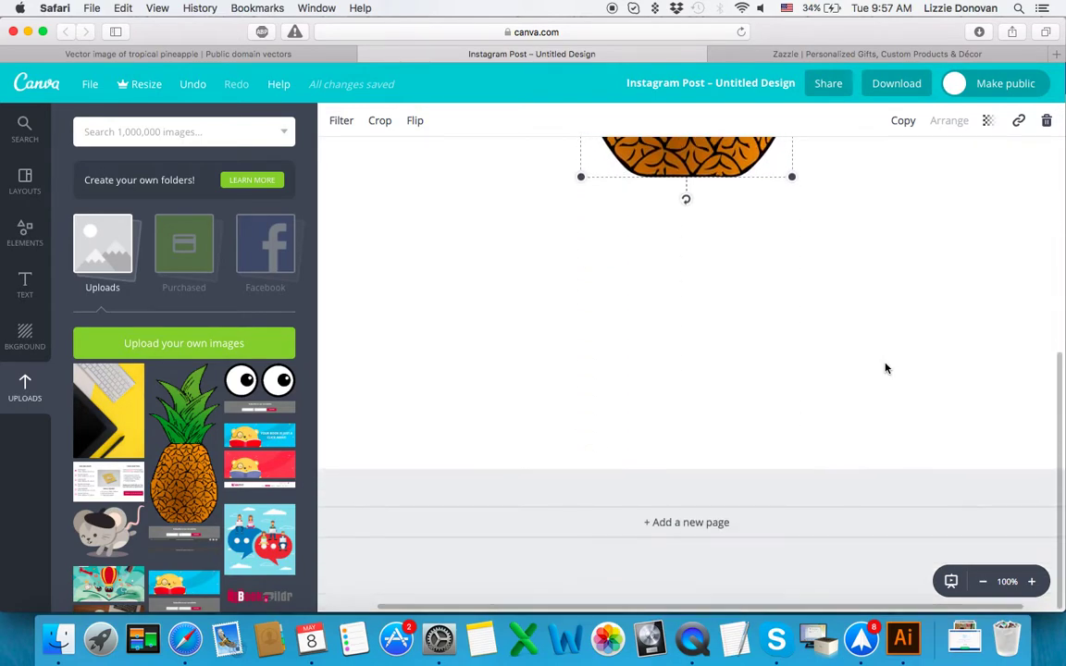
scroll(886, 369, up, 6)
scroll(886, 368, up, 1)
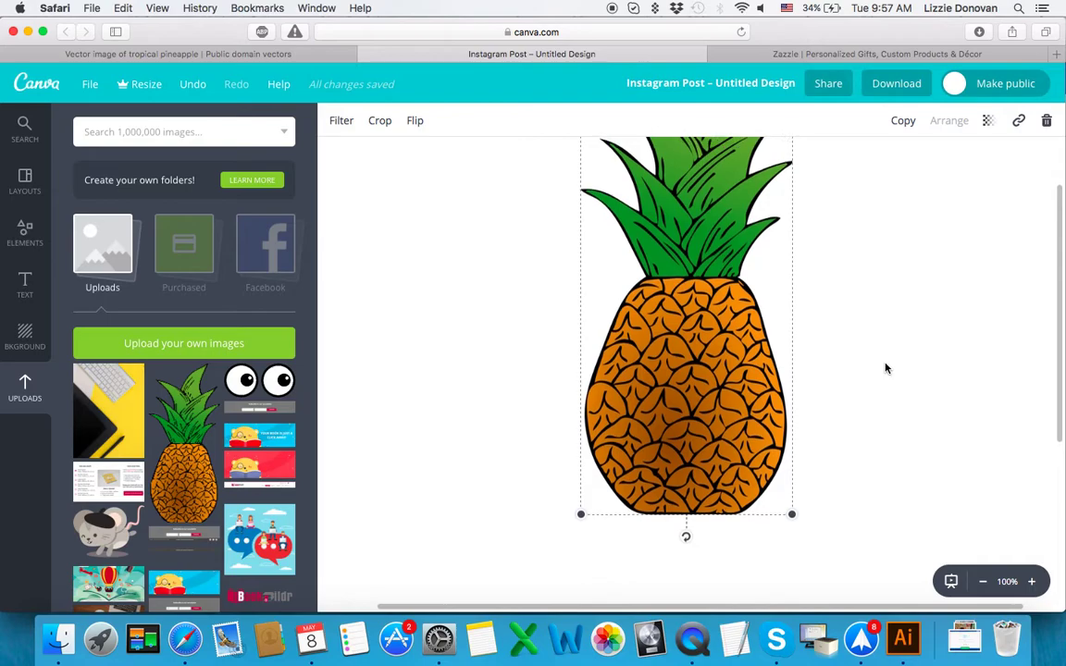
click(1007, 582)
click(998, 540)
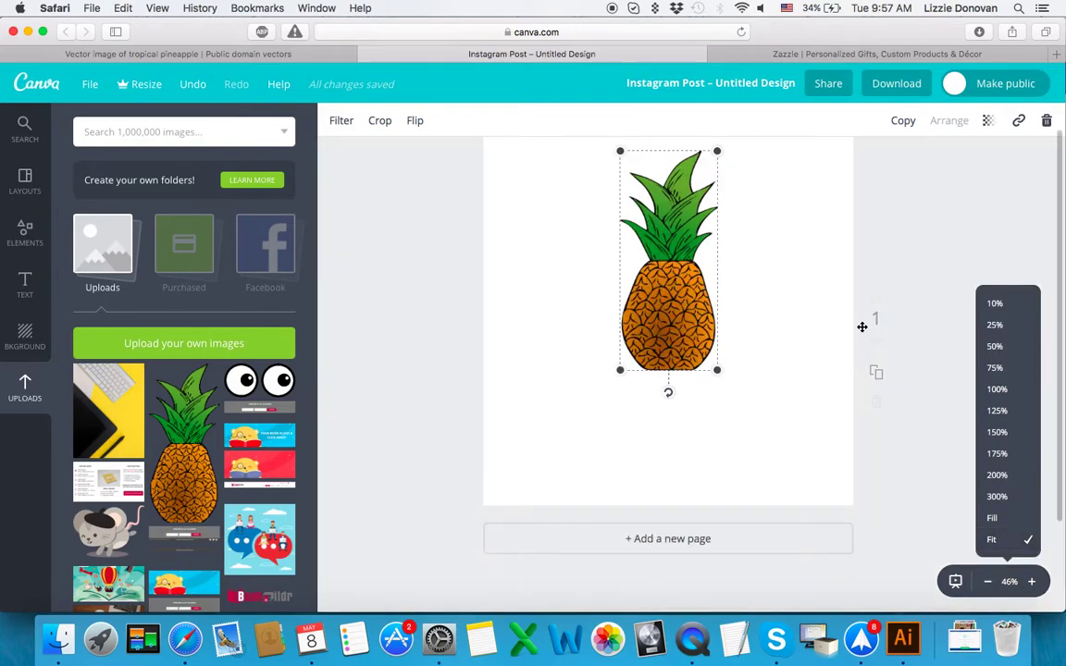
click(895, 280)
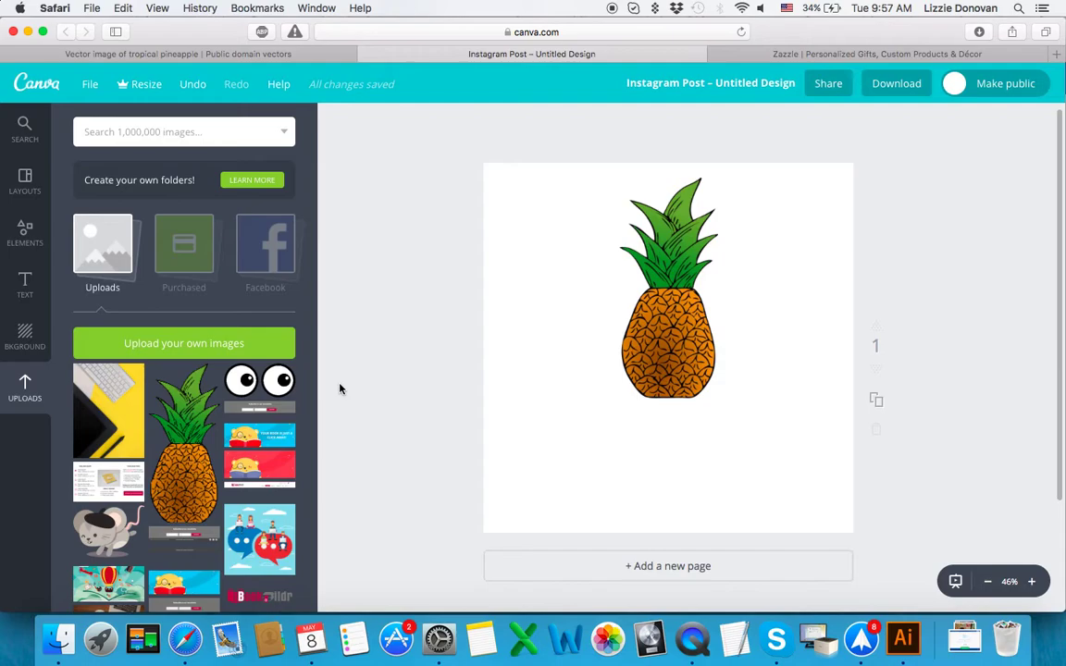
Add the cartoon eyes and shrink them onto the pineapple's face.
click(260, 380)
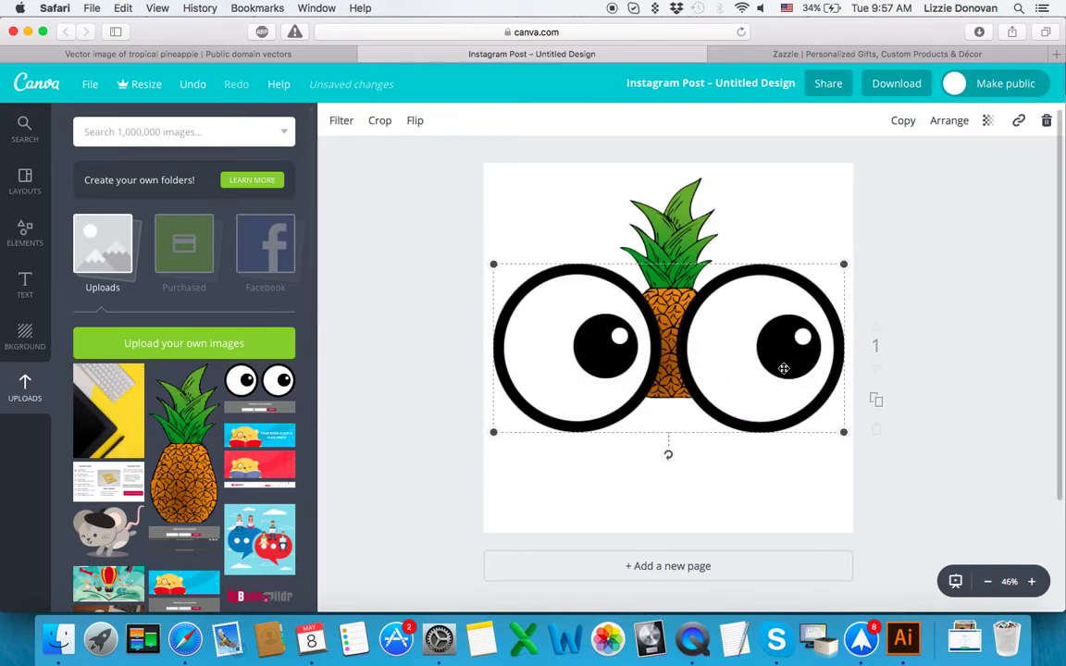
drag(844, 434, 609, 319)
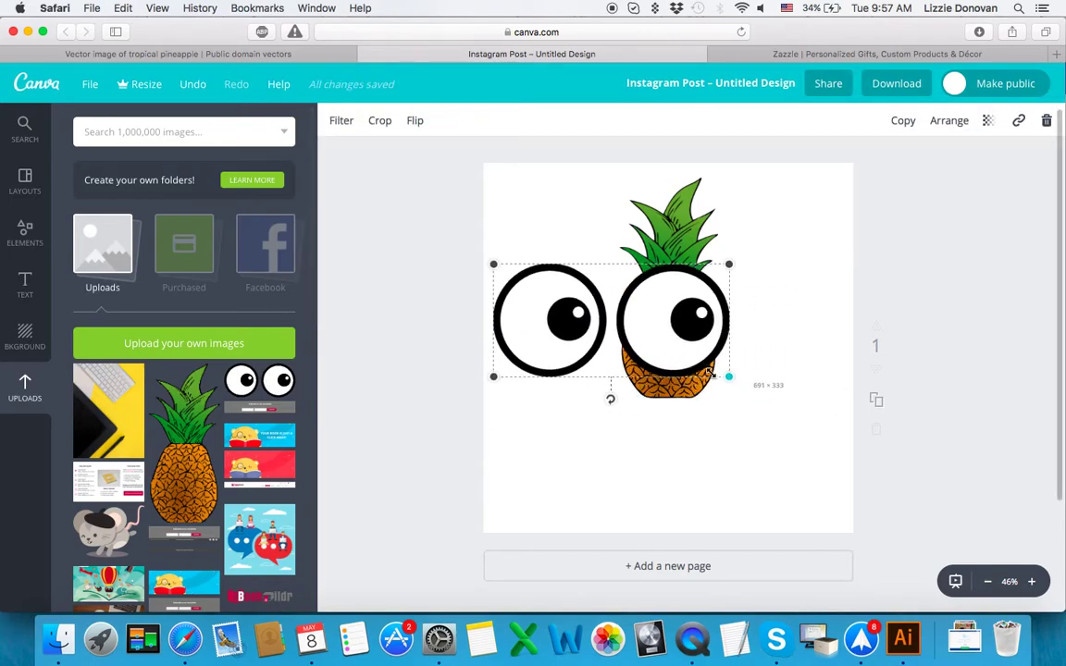
drag(491, 264, 664, 333)
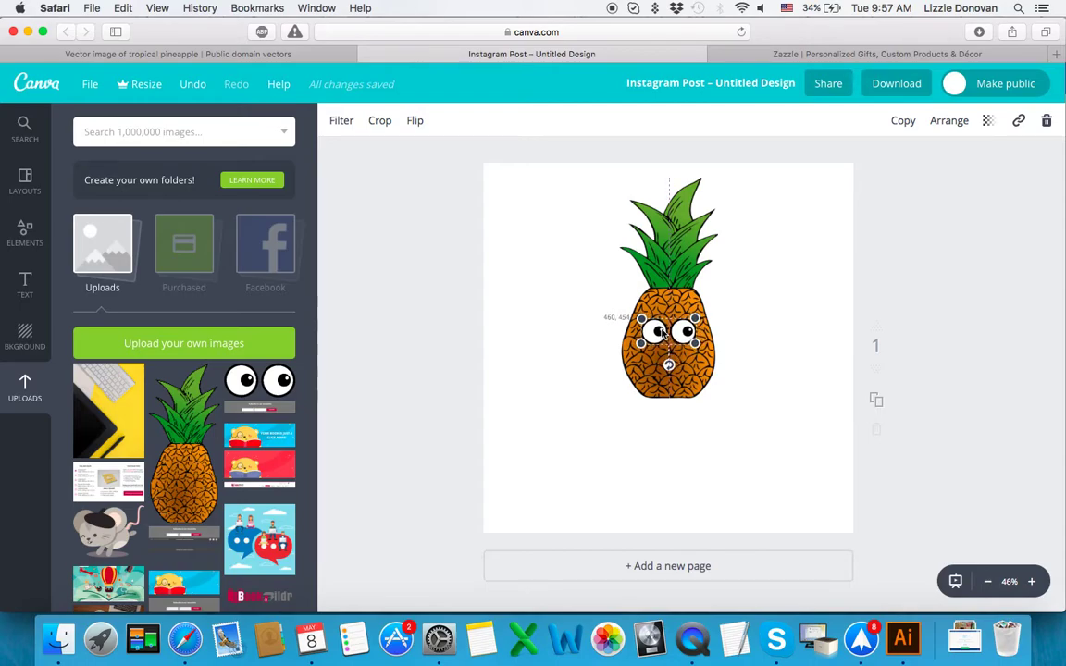
Snap the pineapple to the vertical centre guide and nudge it slightly up.
click(804, 347)
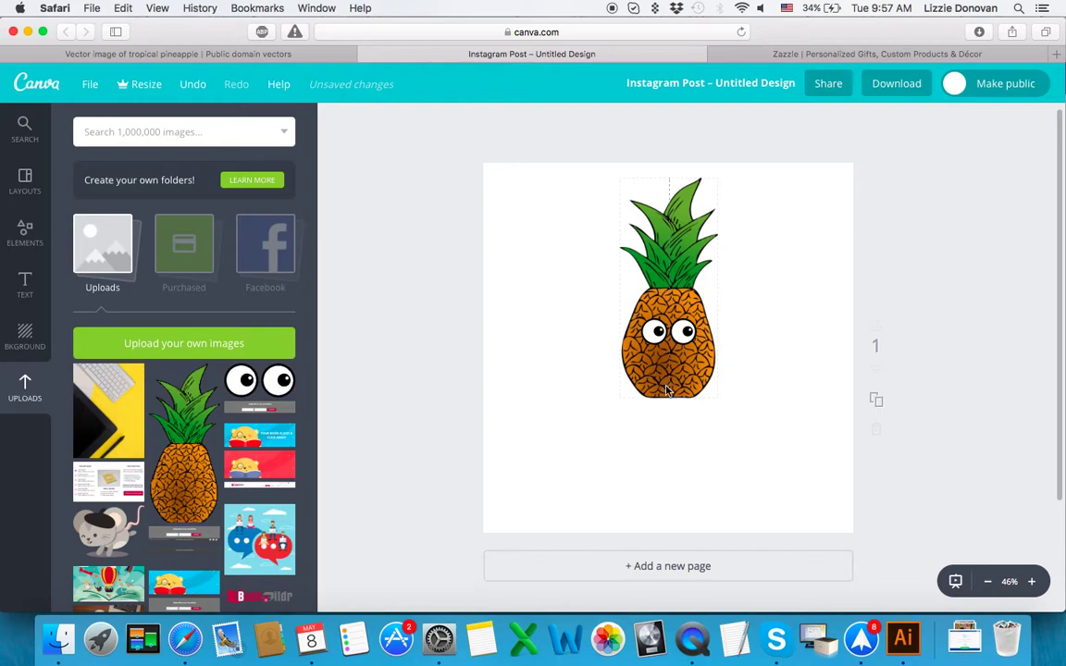
drag(667, 390, 663, 389)
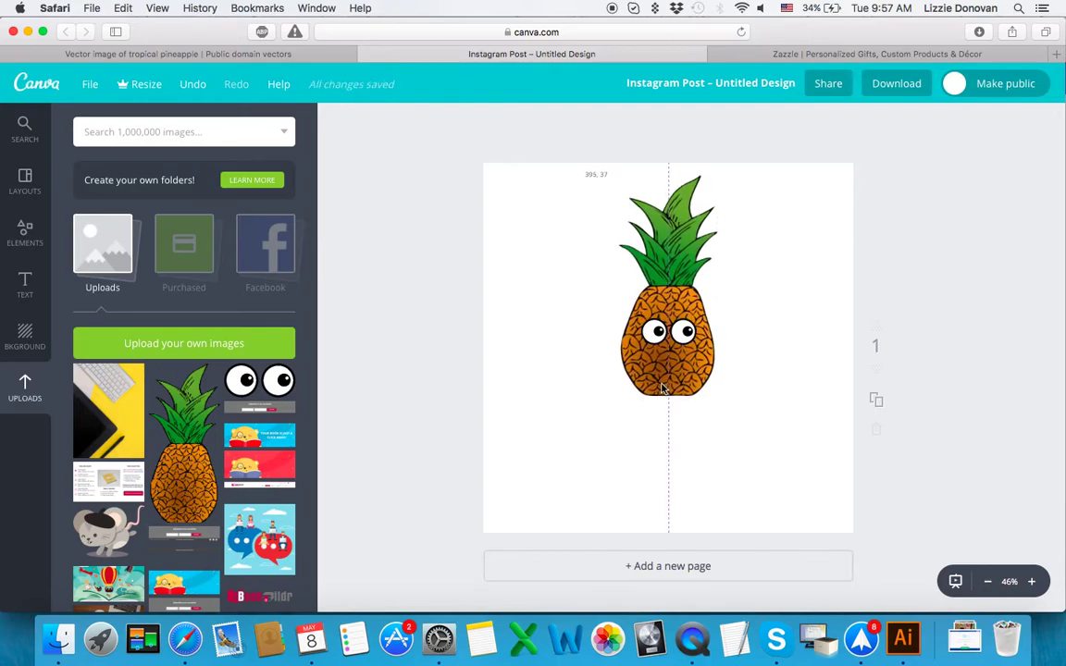
drag(662, 388, 663, 384)
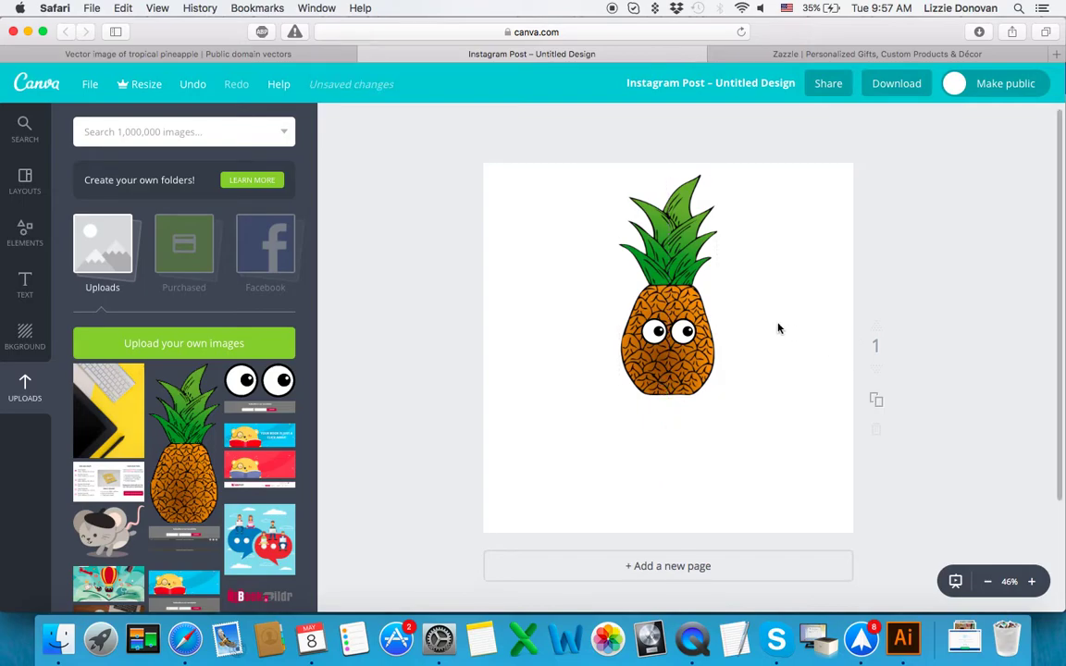
Add a heading text box and move it below the pineapple.
click(20, 291)
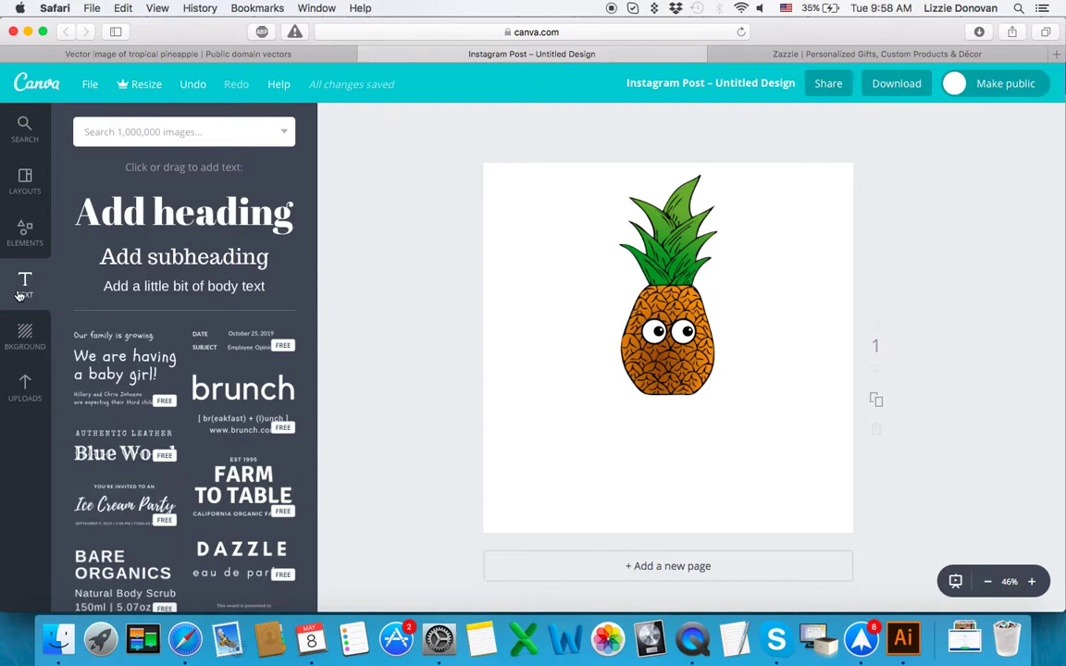
click(130, 261)
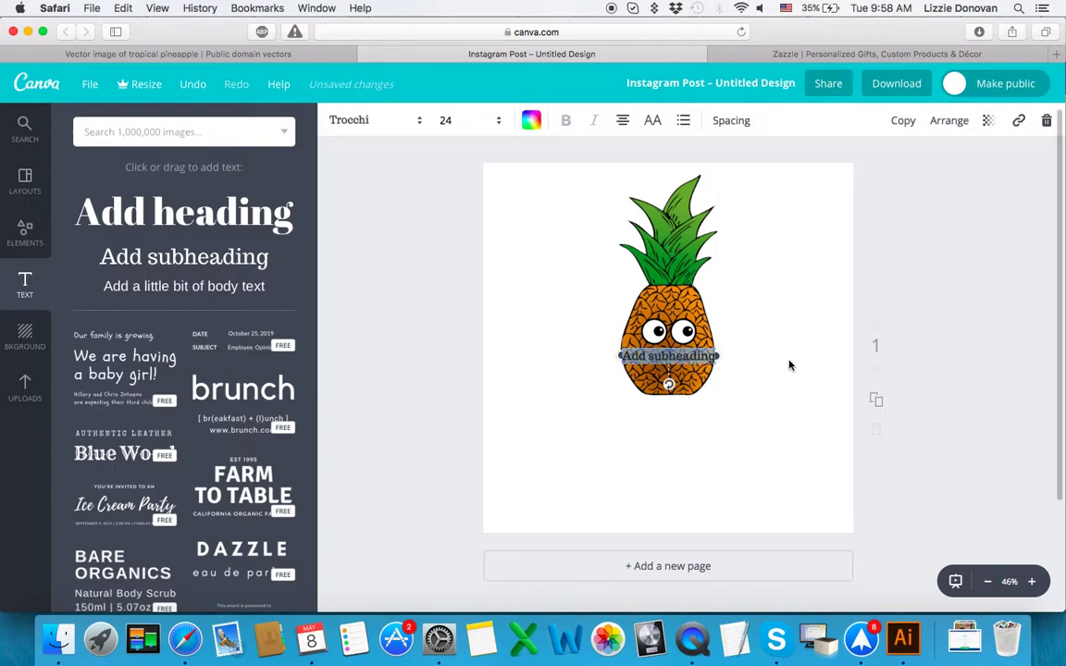
click(1047, 120)
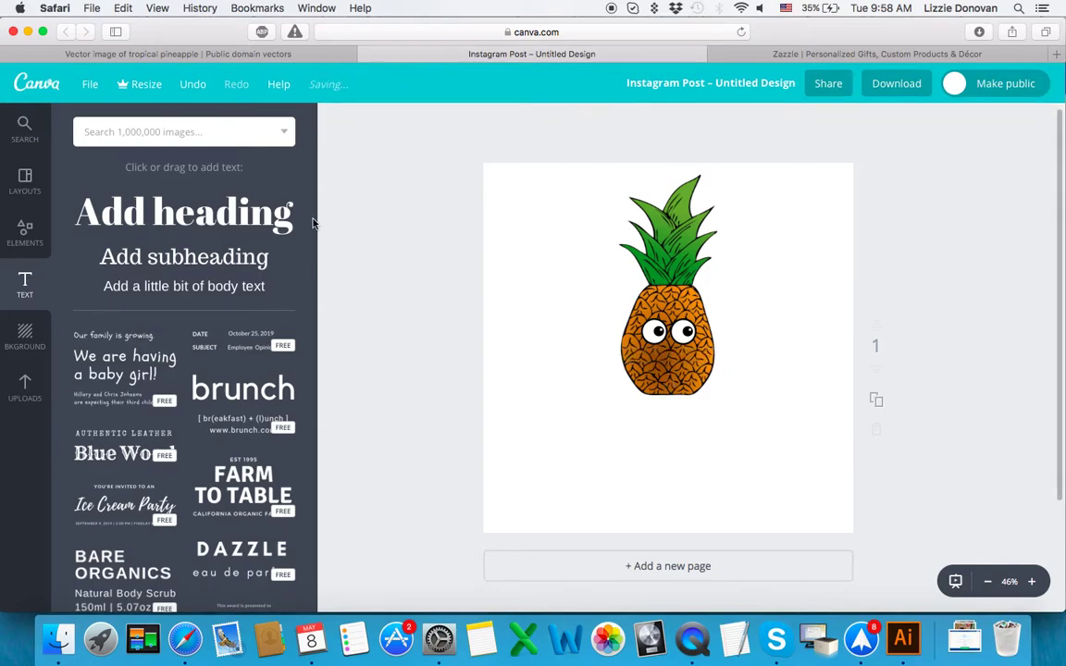
click(262, 215)
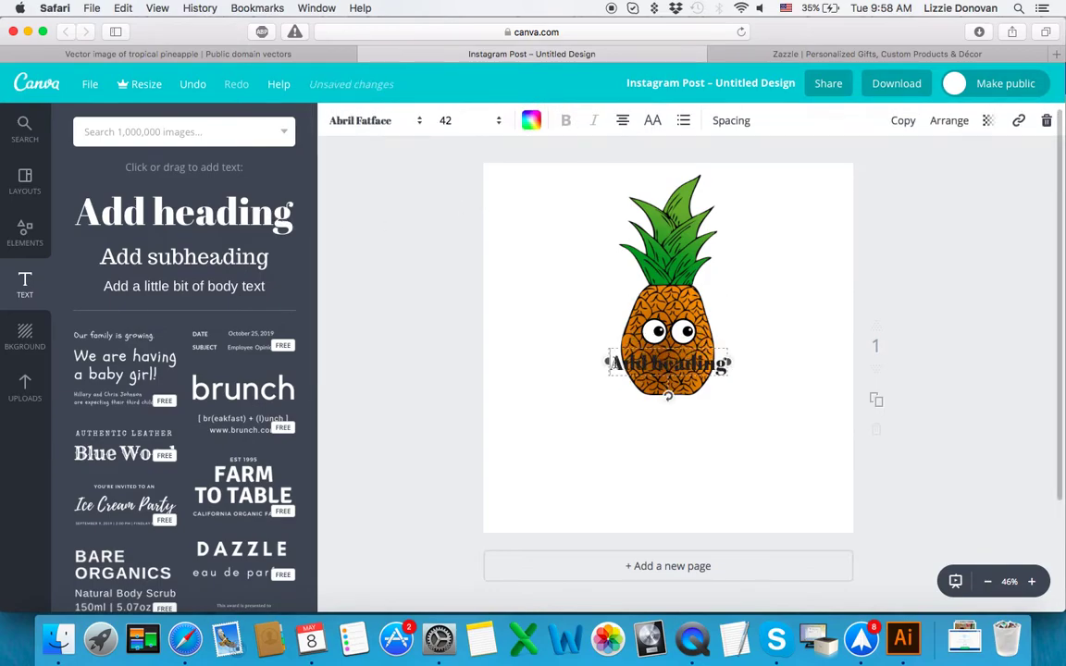
drag(704, 366, 705, 423)
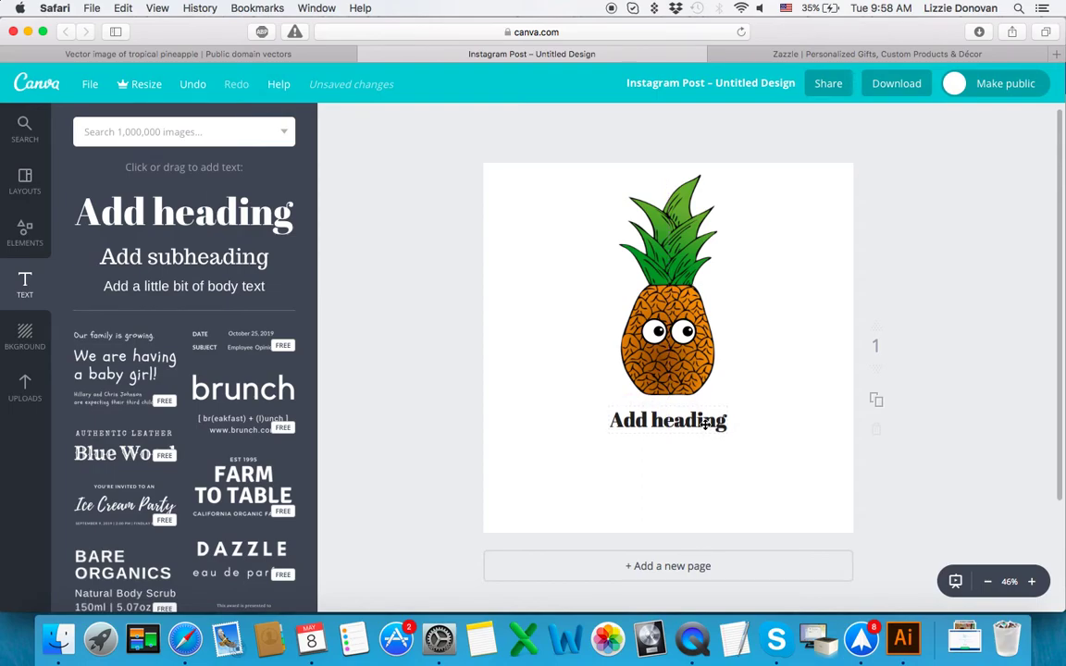
click(705, 423)
Replace the heading wording with 'Pining for YOU' and select all of it.
click(689, 423)
double_click(679, 424)
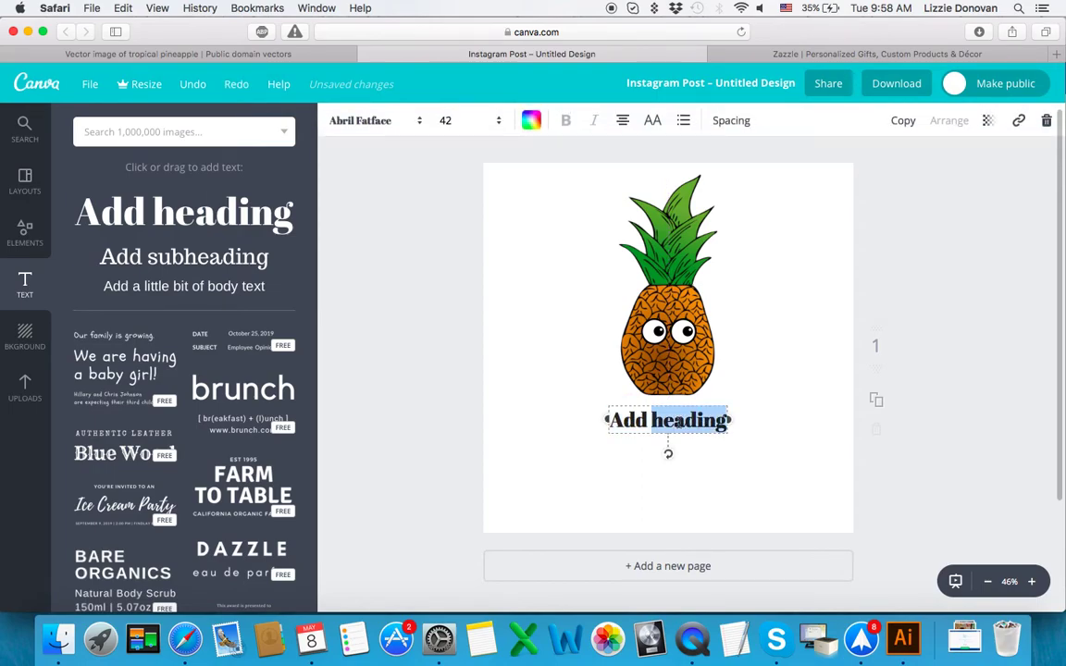
triple_click(679, 423)
text(Pining)
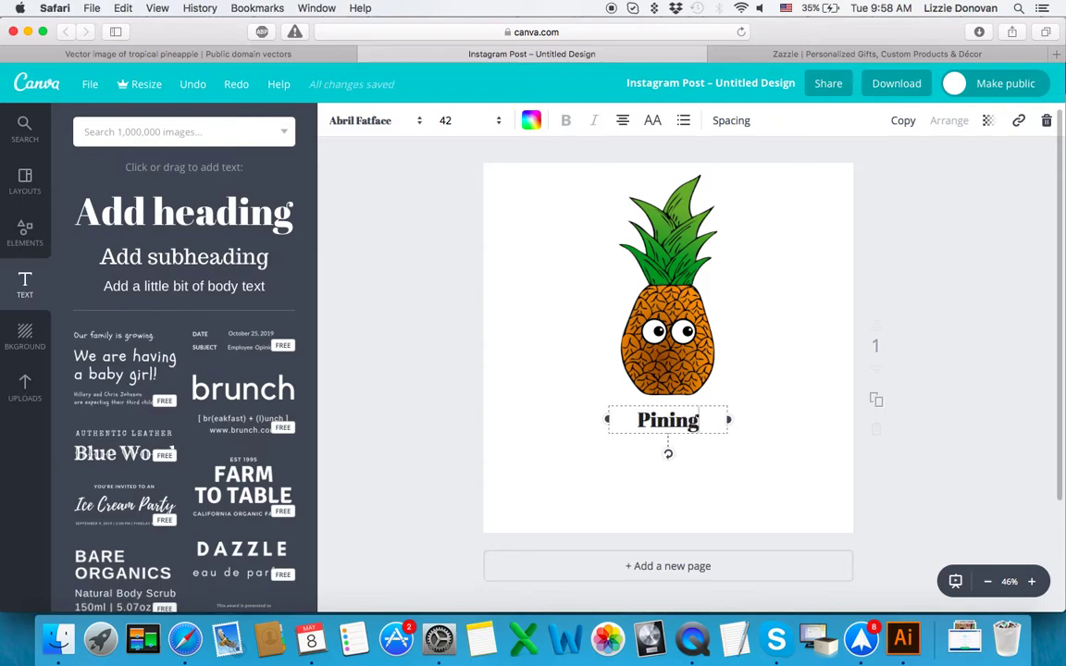
text( for YOU)
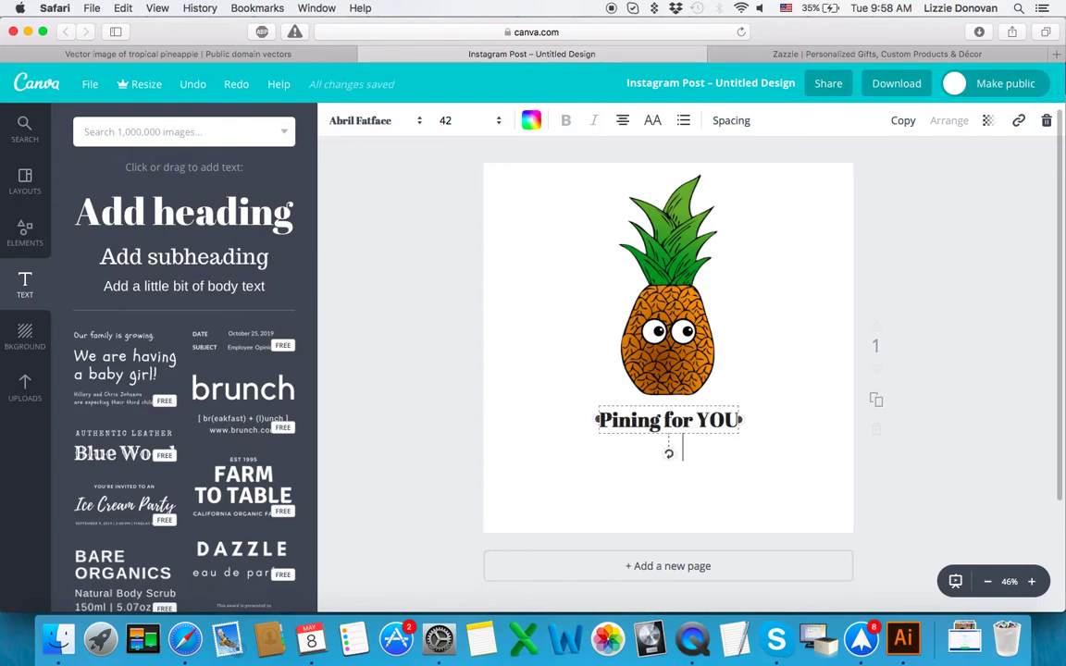
click(761, 445)
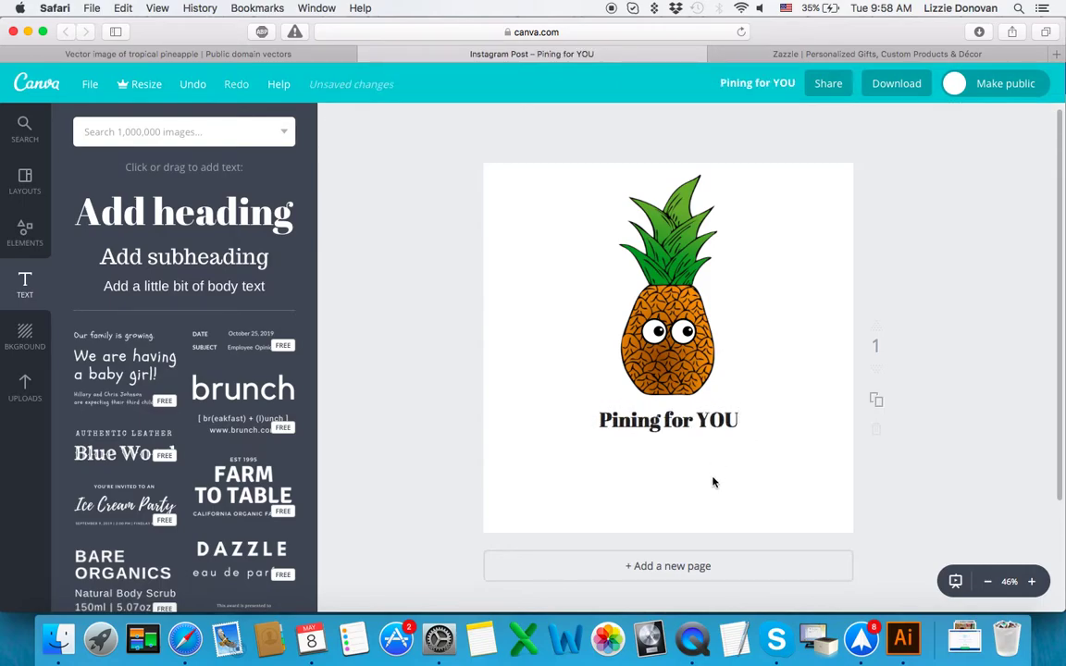
double_click(648, 423)
key(super+a)
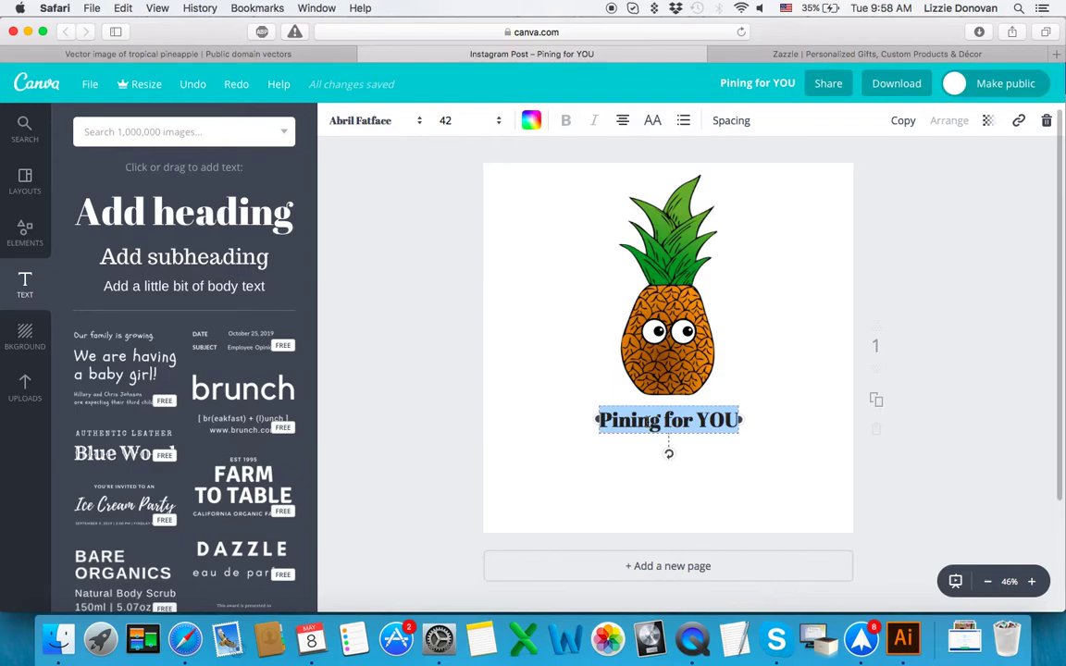
click(371, 125)
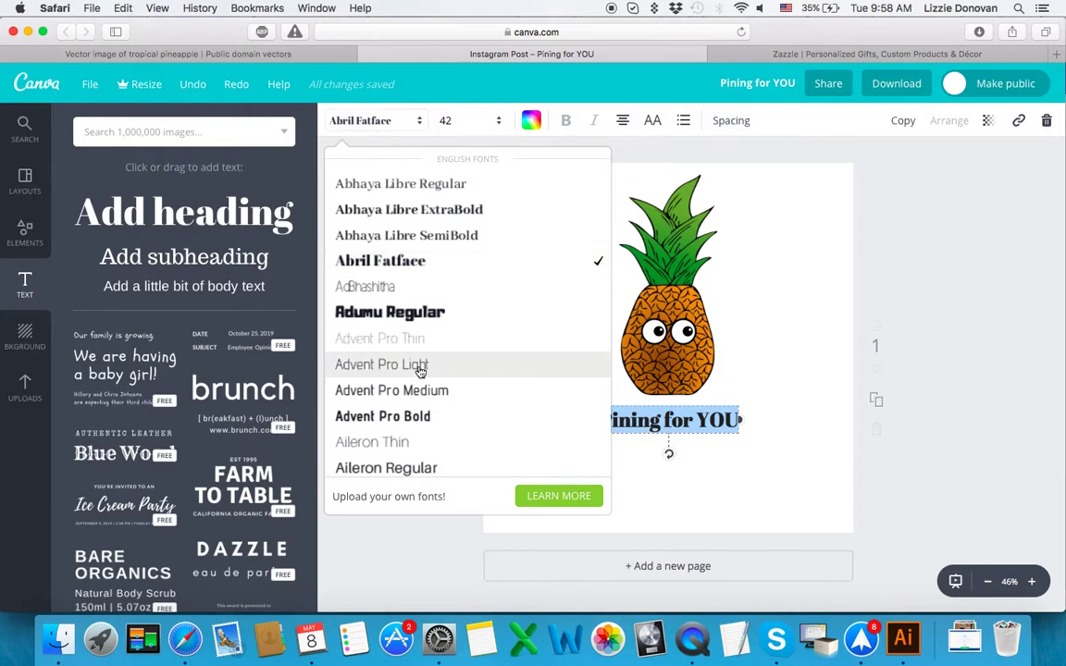
Change the caption font from Abril Fatface to EDO, making it read PINING FOR YOU.
scroll(417, 366, up, 2)
scroll(418, 238, down, 1)
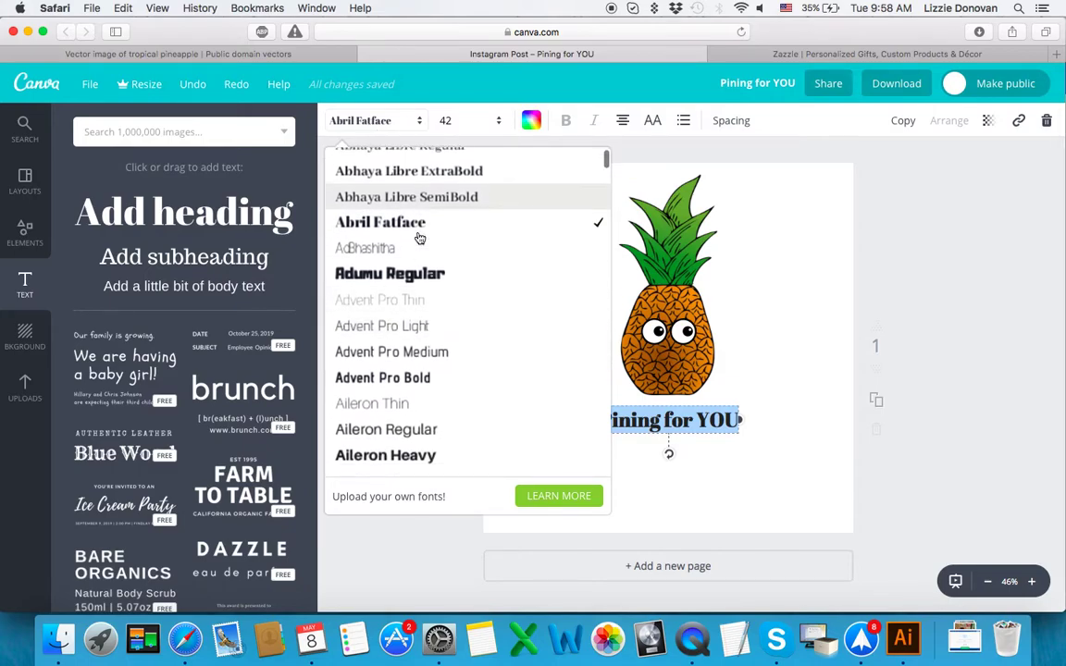
scroll(419, 238, down, 3)
scroll(419, 238, down, 2)
scroll(418, 238, down, 3)
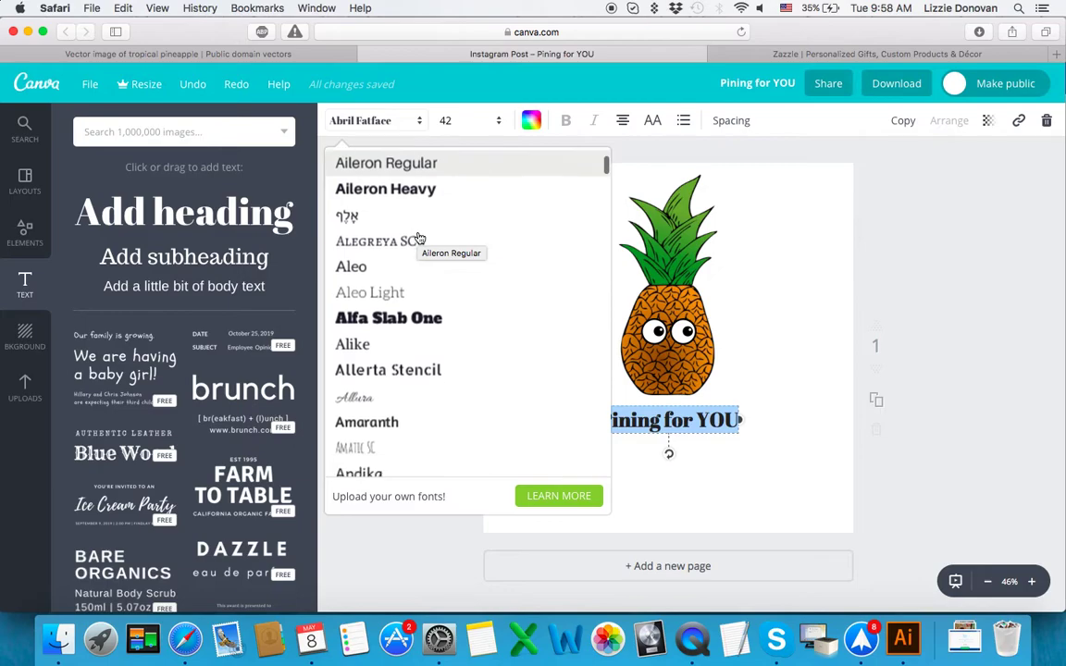
scroll(418, 238, down, 1)
scroll(418, 238, down, 3)
scroll(419, 238, down, 1)
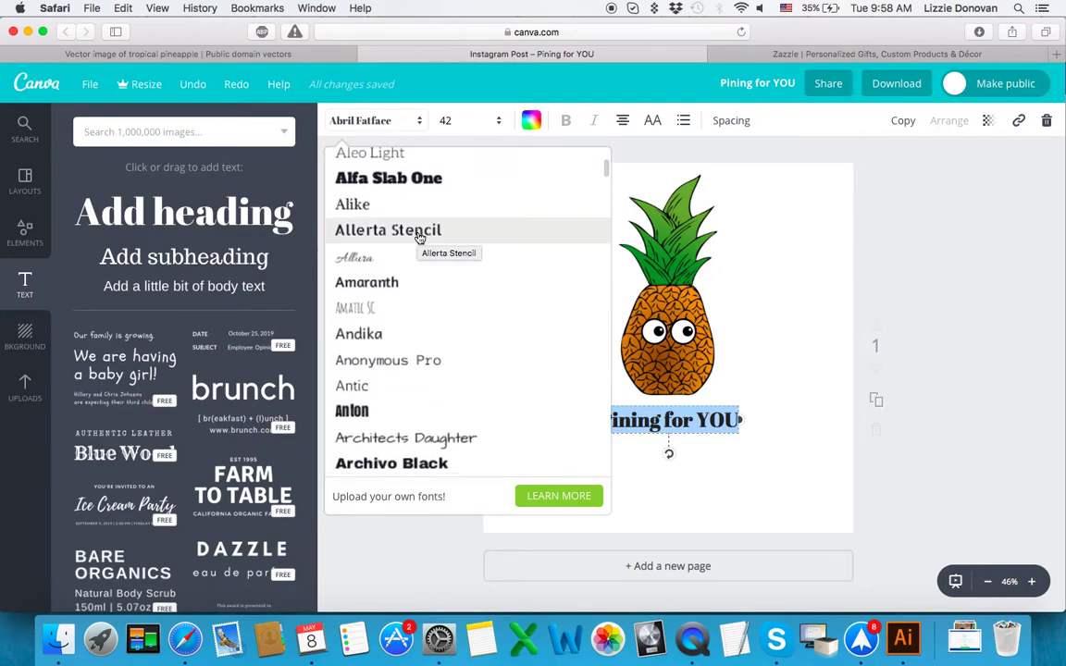
scroll(419, 238, down, 4)
scroll(419, 238, down, 4)
scroll(418, 238, down, 7)
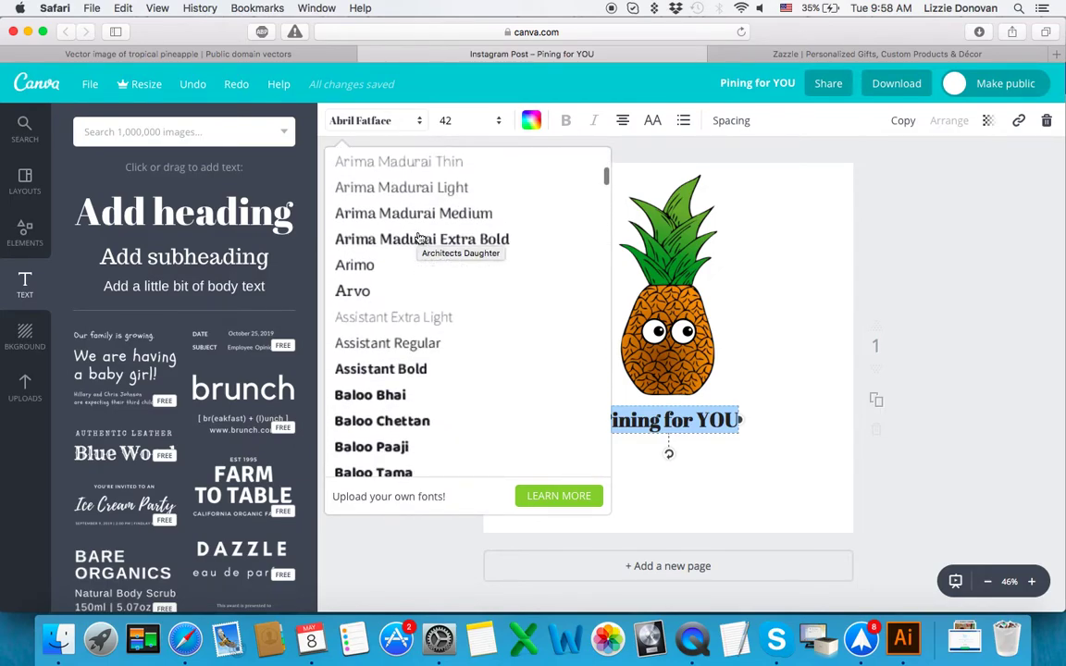
scroll(418, 238, down, 2)
scroll(418, 238, down, 3)
scroll(418, 238, down, 3)
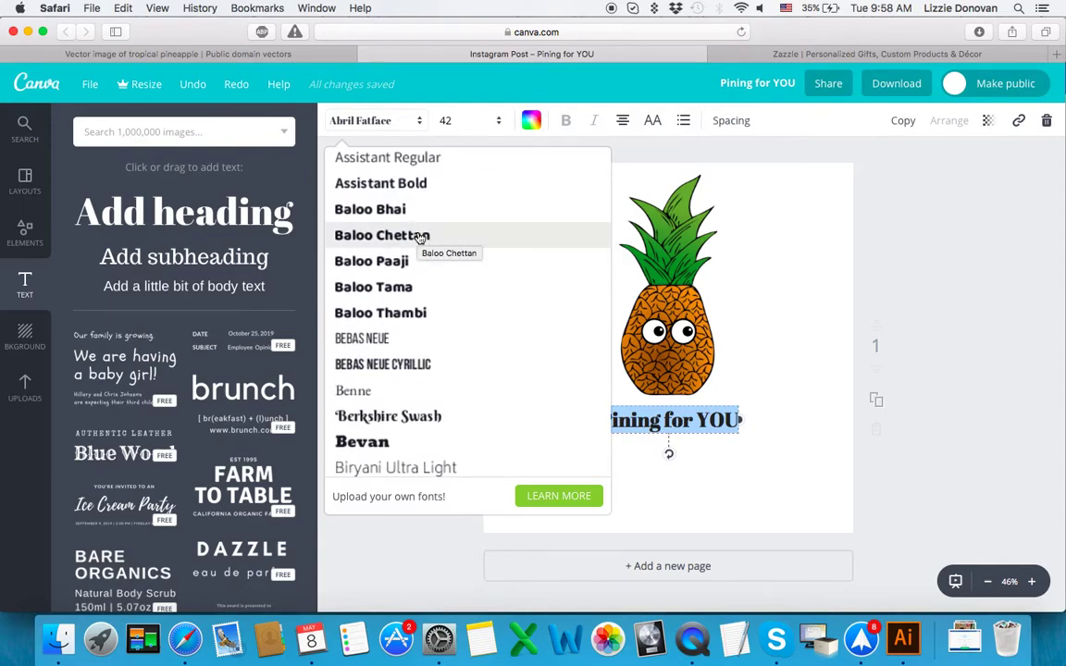
scroll(418, 238, down, 4)
scroll(419, 238, down, 1)
scroll(420, 238, down, 4)
scroll(420, 238, down, 1)
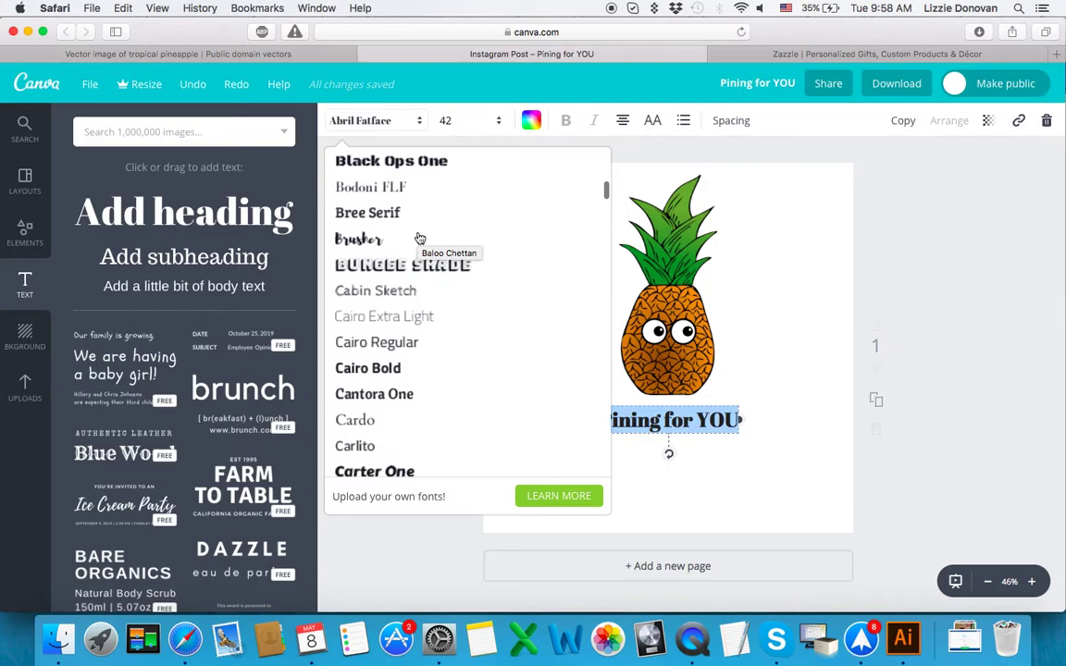
scroll(420, 238, down, 1)
scroll(421, 238, down, 4)
scroll(420, 238, down, 1)
scroll(420, 238, down, 4)
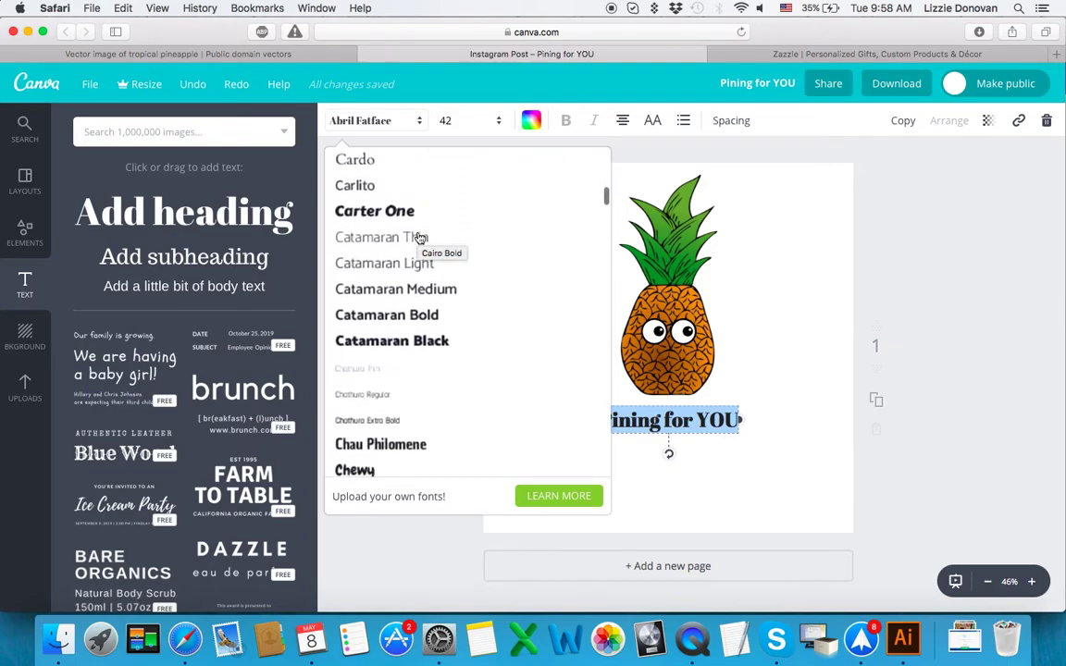
scroll(420, 238, down, 2)
scroll(421, 238, down, 4)
scroll(420, 238, down, 3)
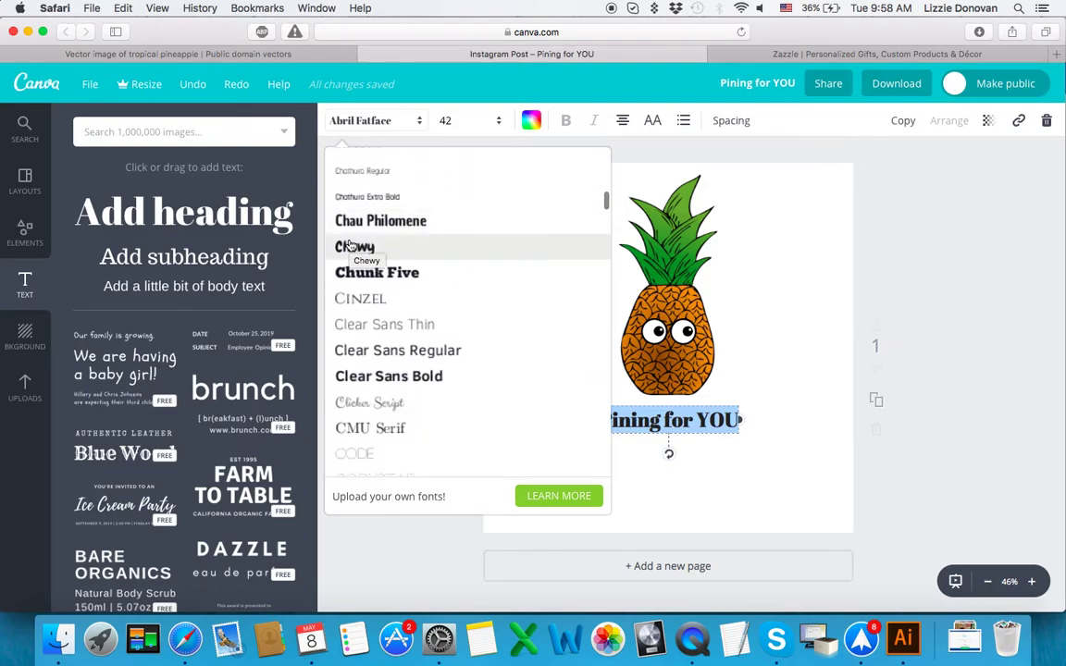
scroll(445, 258, down, 2)
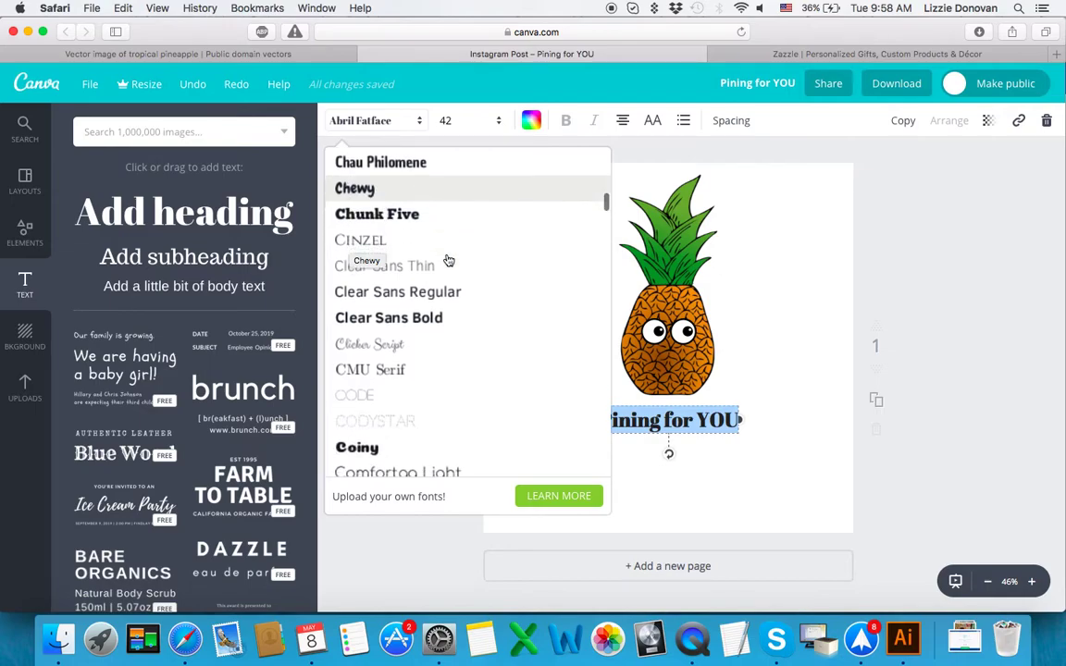
scroll(445, 258, down, 3)
scroll(448, 260, down, 3)
scroll(448, 260, down, 3)
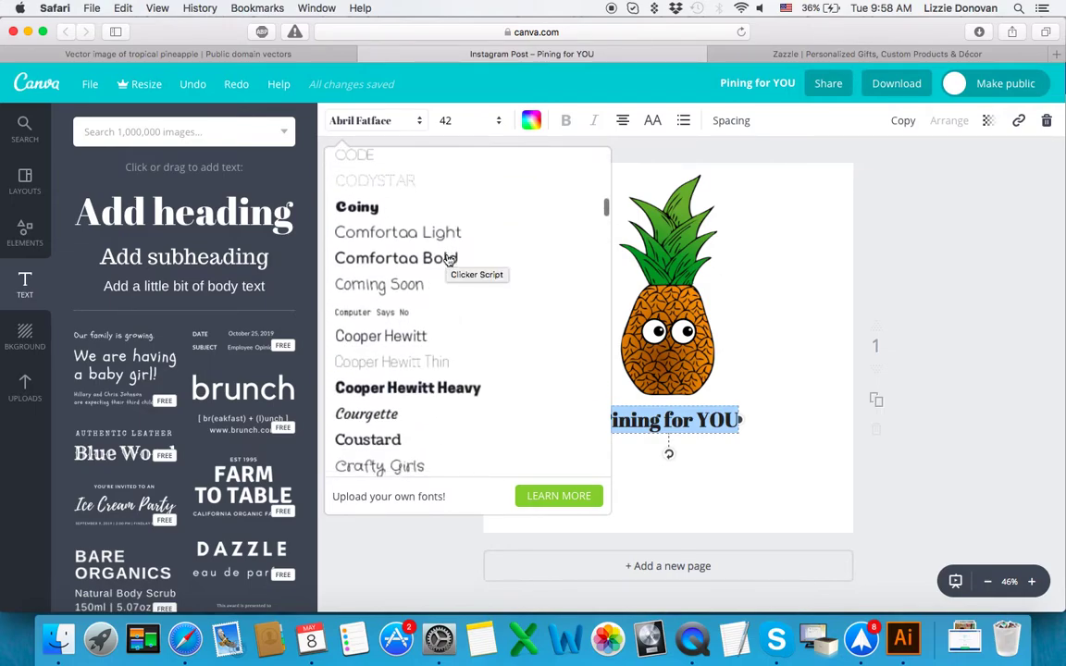
scroll(448, 260, down, 3)
scroll(448, 260, down, 1)
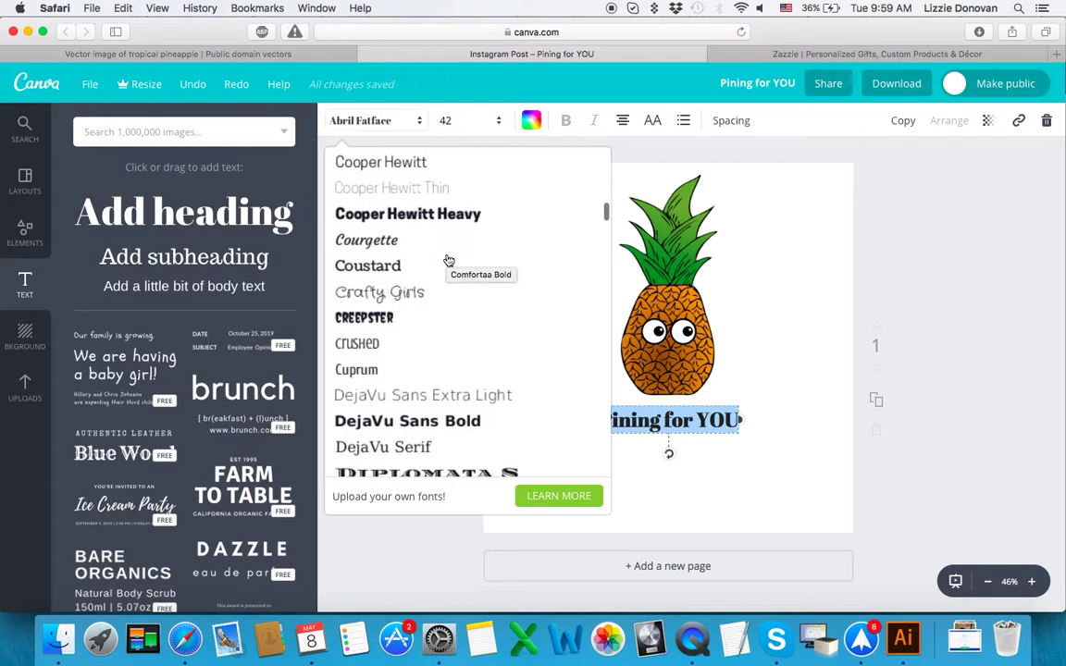
scroll(448, 260, down, 2)
scroll(448, 260, down, 3)
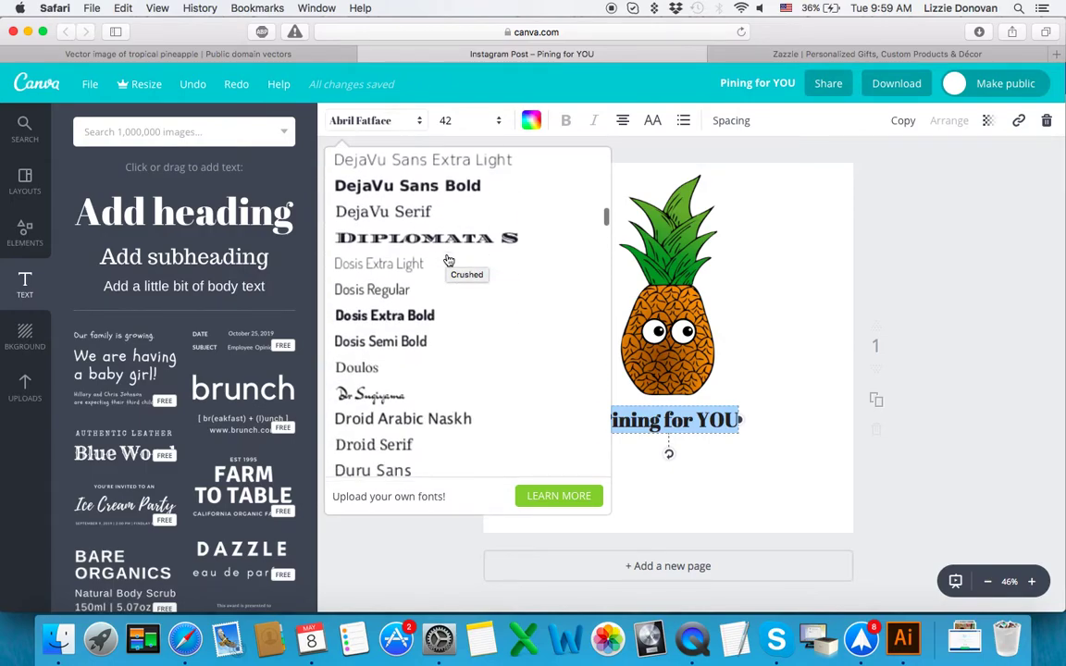
scroll(448, 260, down, 1)
scroll(448, 260, down, 2)
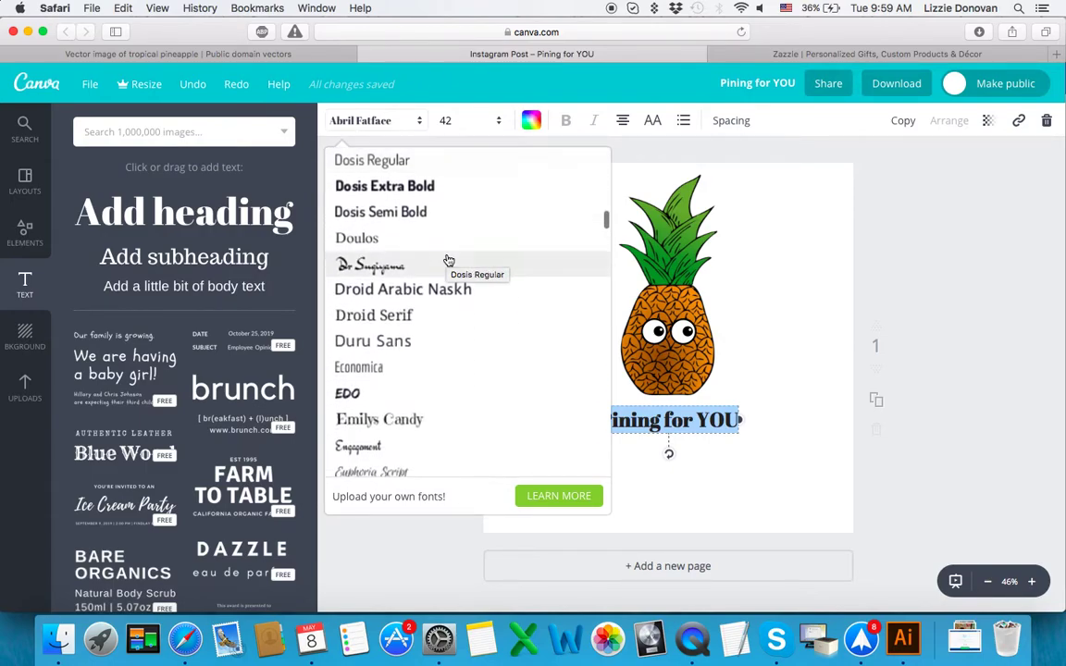
scroll(449, 260, down, 2)
scroll(448, 260, down, 1)
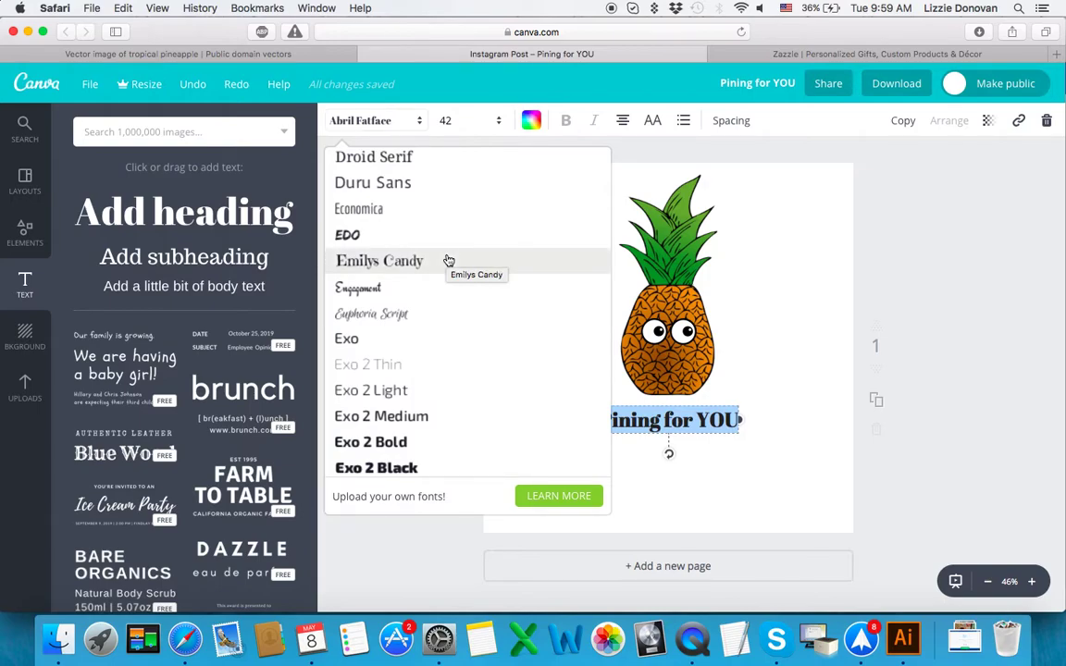
click(374, 243)
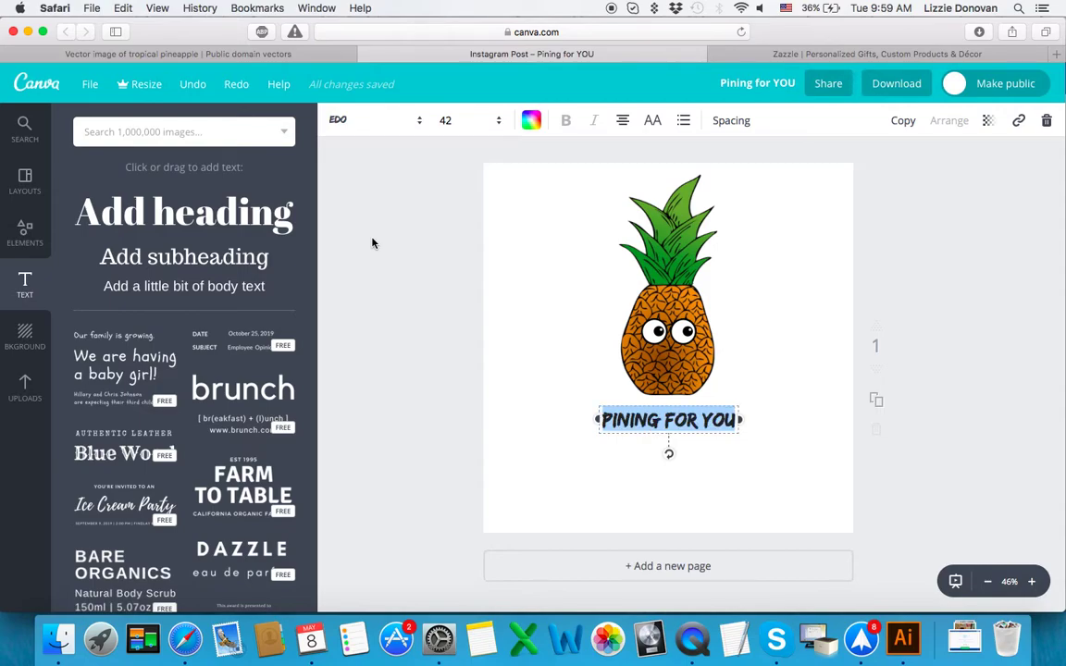
Set the caption to font size 72 and move it lower on the page.
click(564, 476)
click(620, 385)
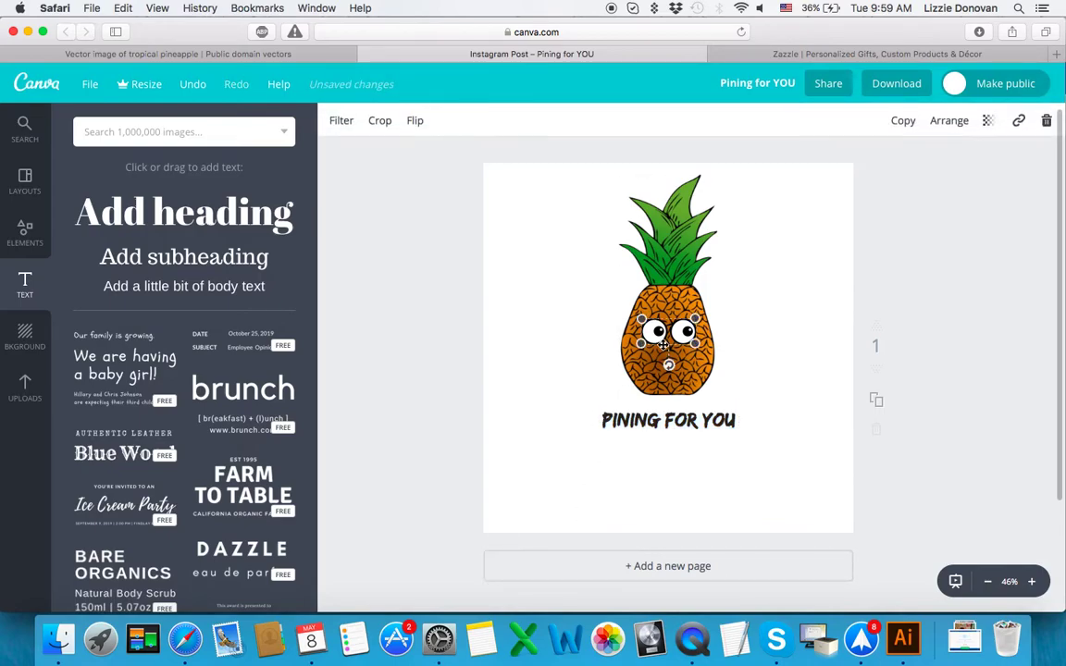
drag(674, 424, 696, 421)
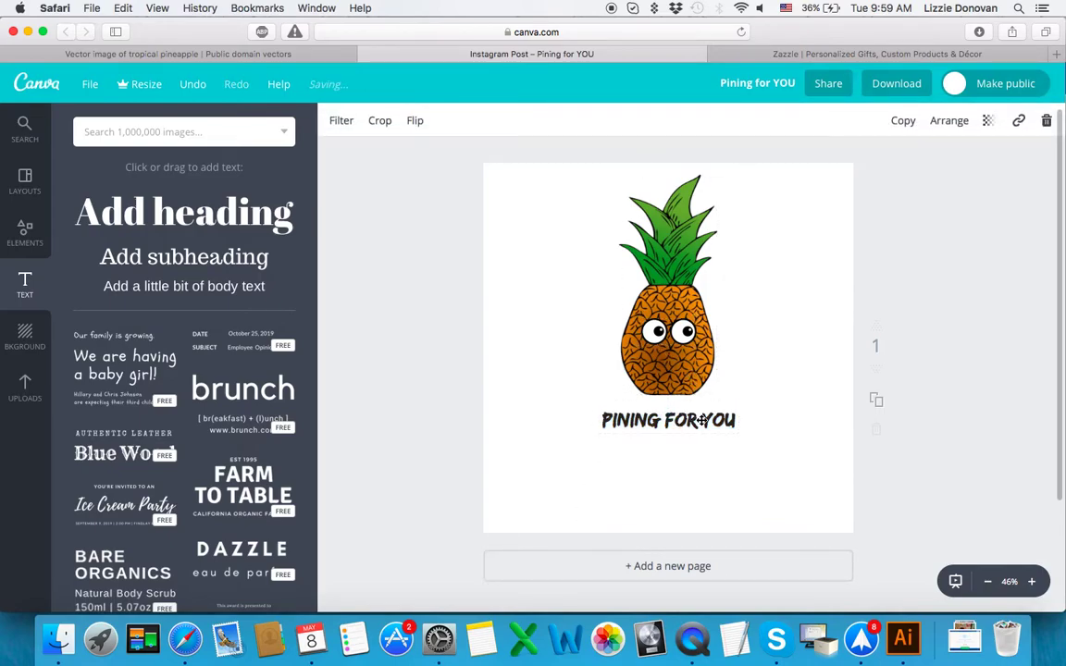
click(703, 422)
click(764, 457)
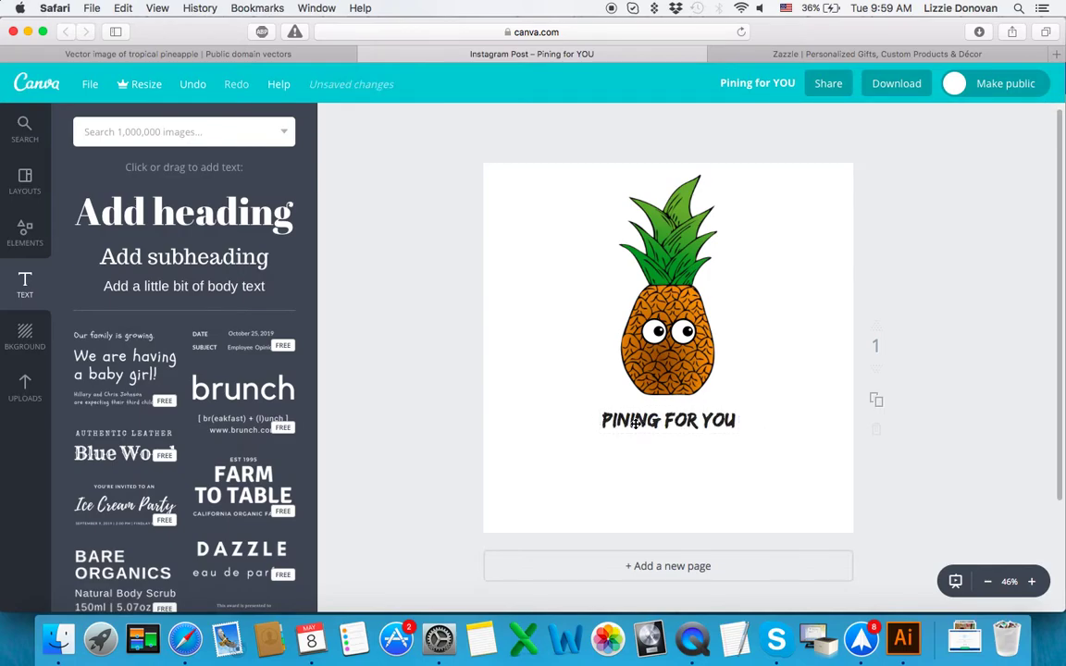
double_click(635, 423)
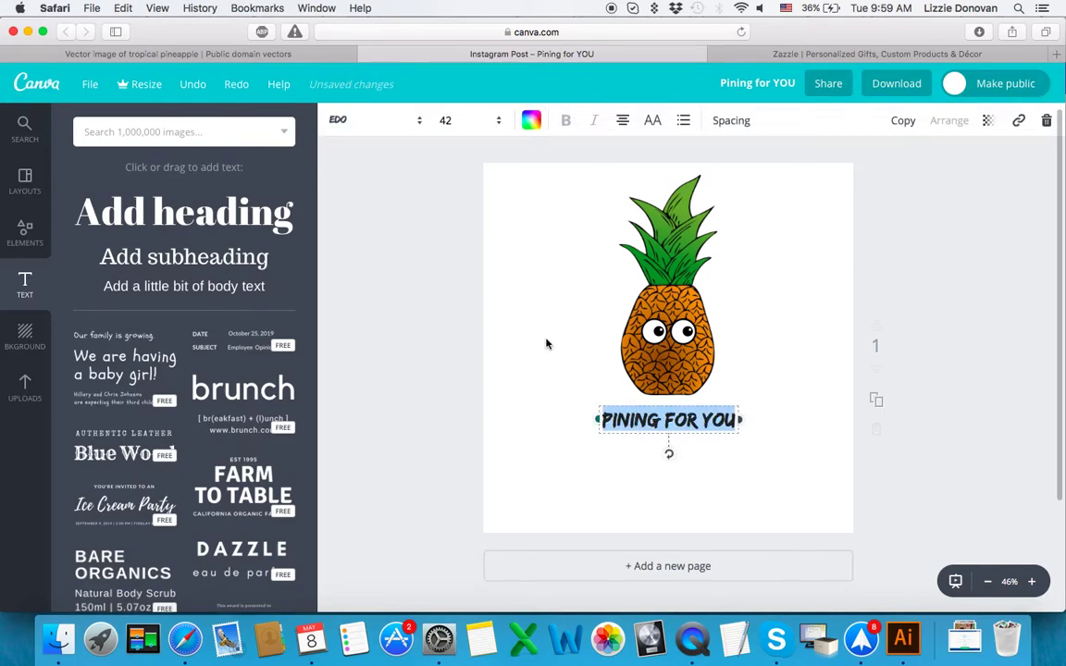
click(435, 121)
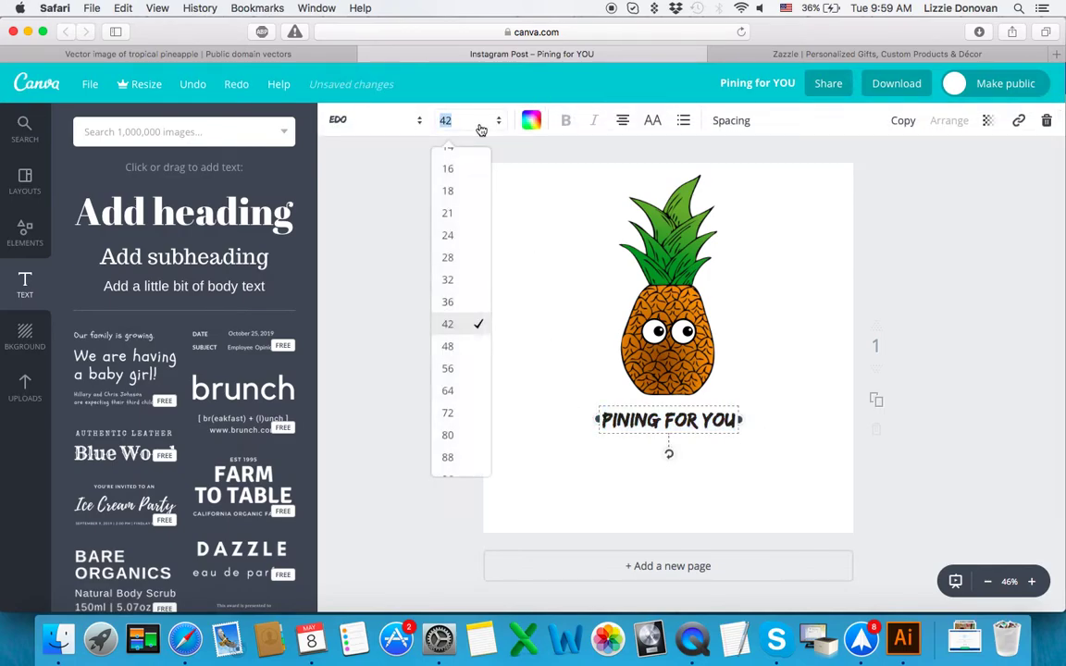
click(460, 414)
click(776, 499)
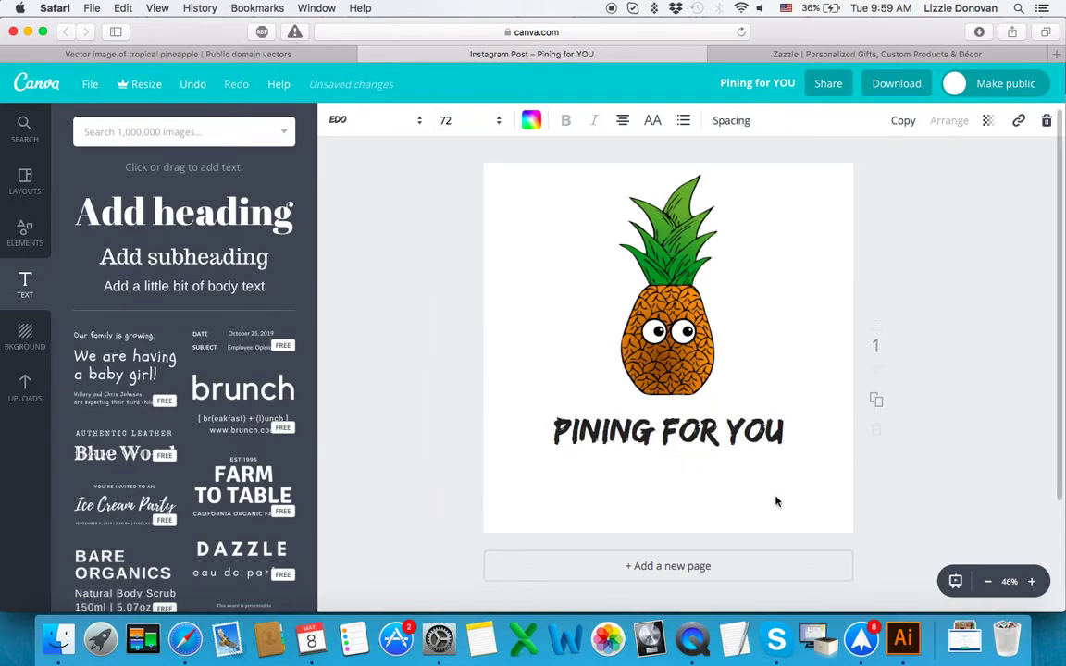
drag(626, 433, 628, 476)
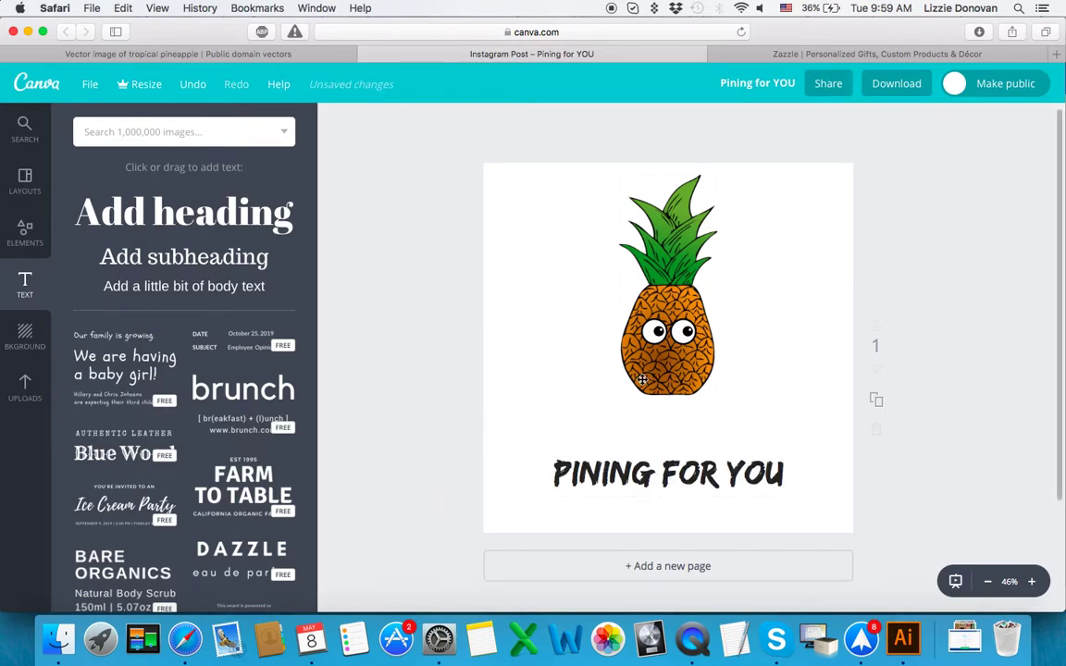
Enlarge and recentre the pineapple, lower the eyes on it, and centre the caption.
click(644, 368)
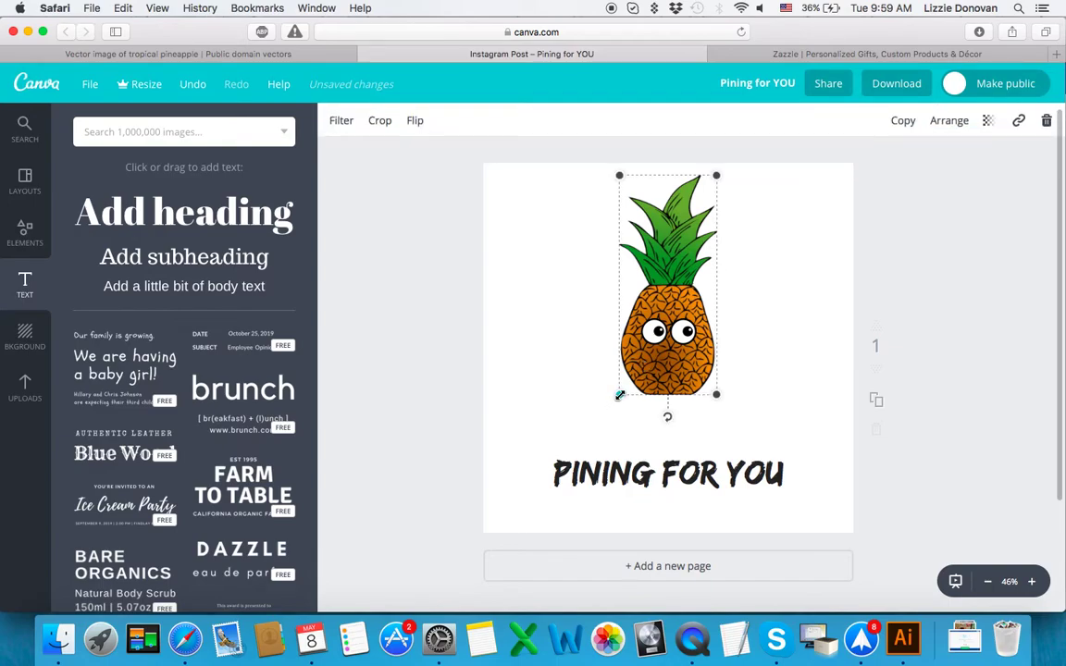
drag(621, 395, 577, 429)
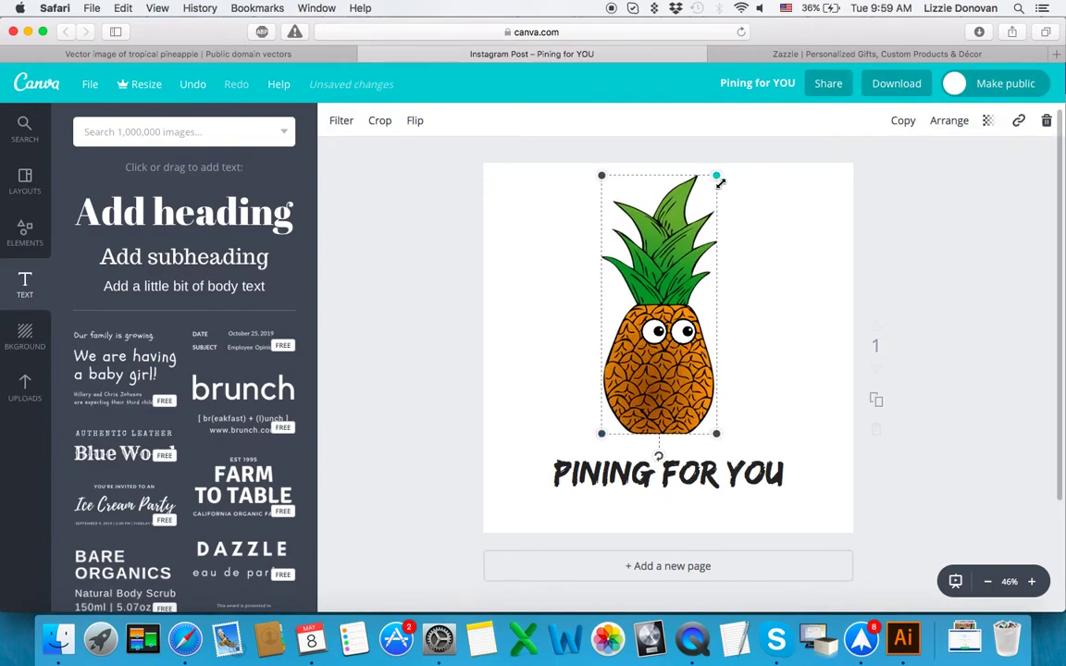
drag(718, 177, 718, 173)
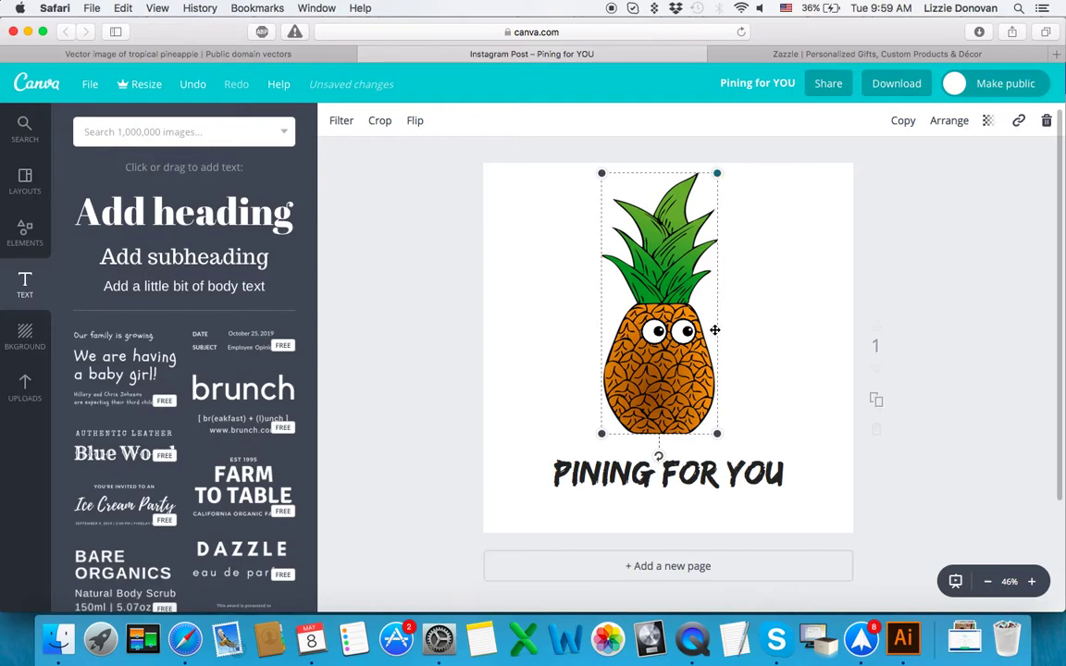
drag(676, 378, 683, 382)
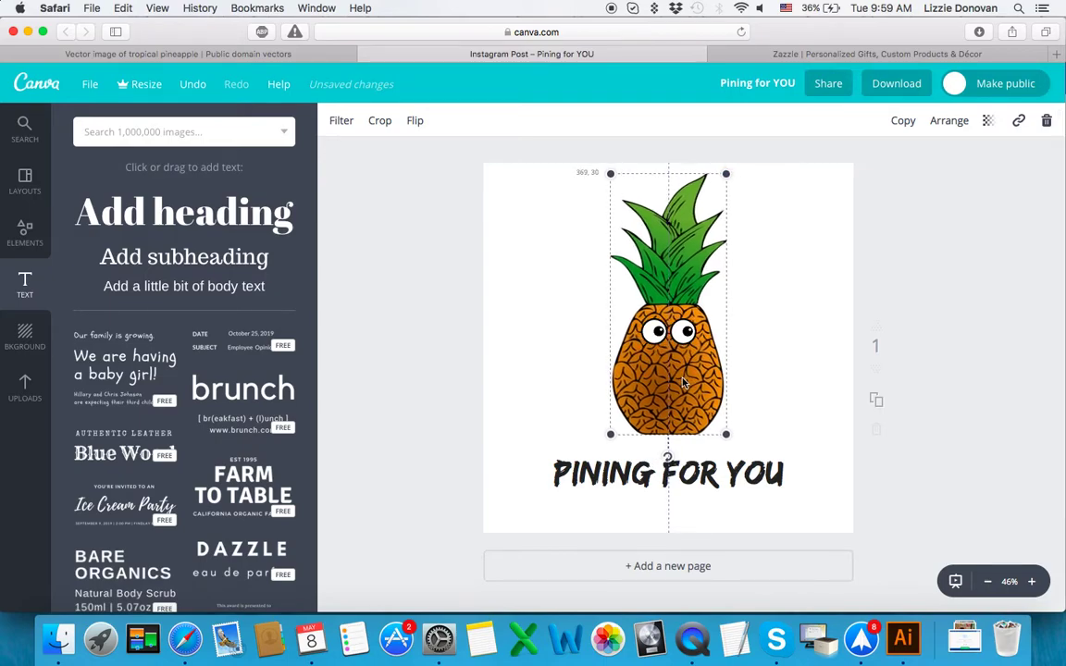
click(669, 446)
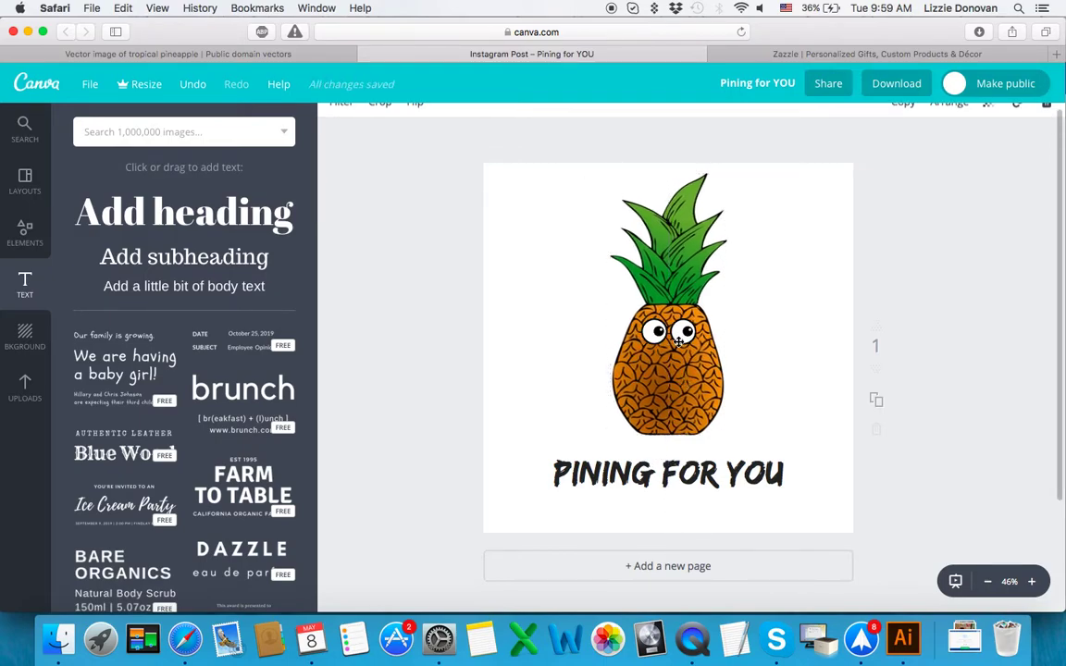
drag(686, 340, 683, 352)
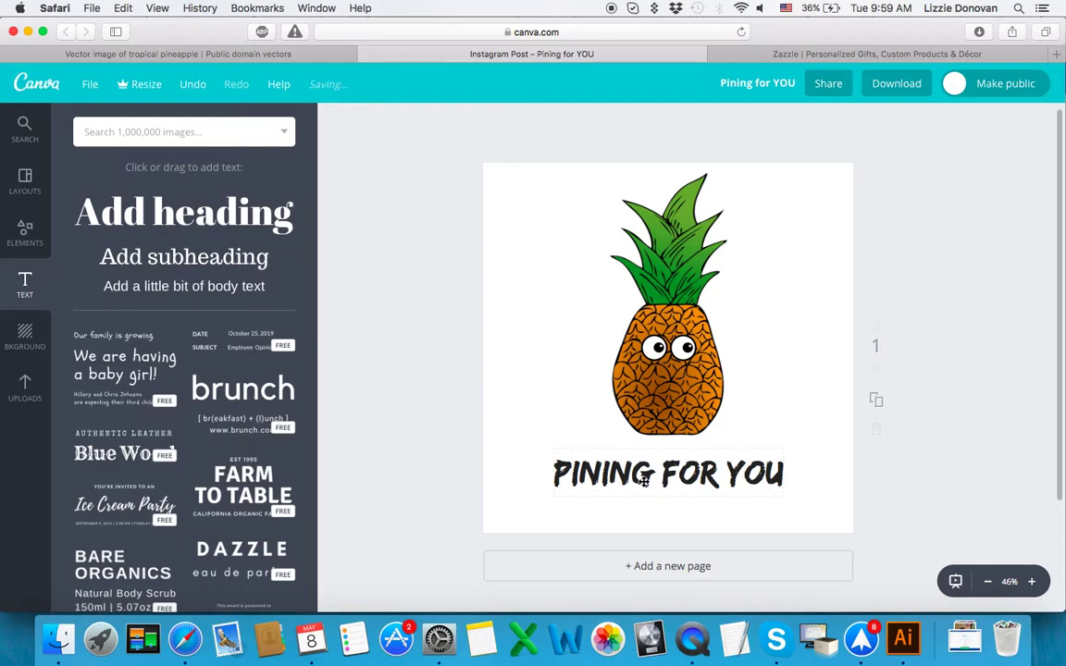
drag(643, 481, 644, 480)
Raise the caption size to 80, then 88, and recentre it under the pineapple.
click(644, 481)
triple_click(645, 480)
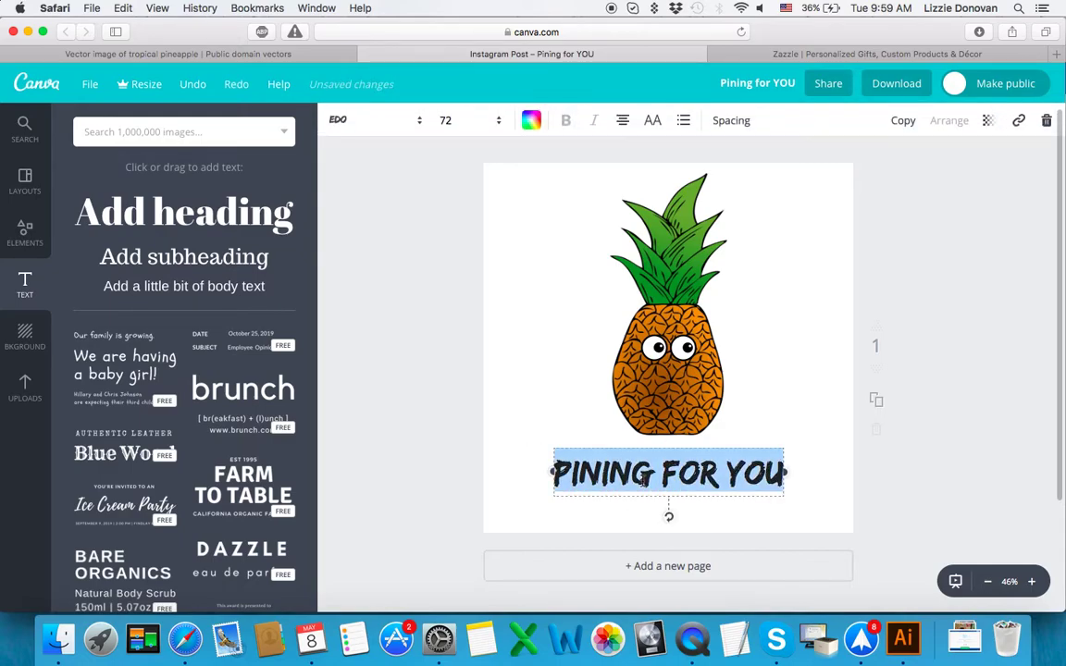
click(623, 121)
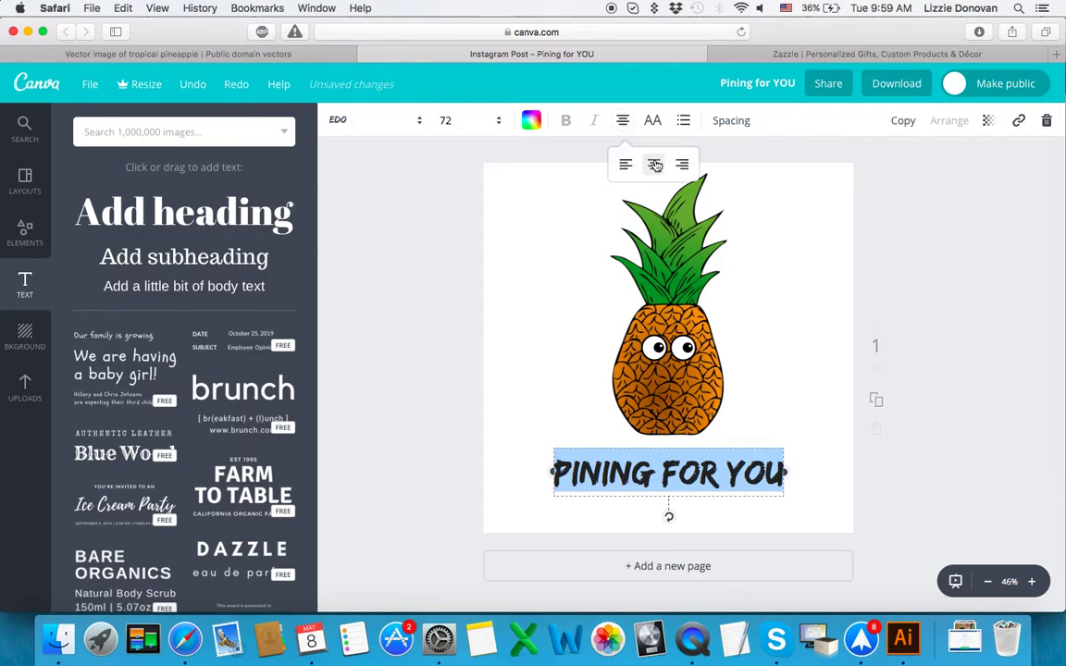
click(836, 489)
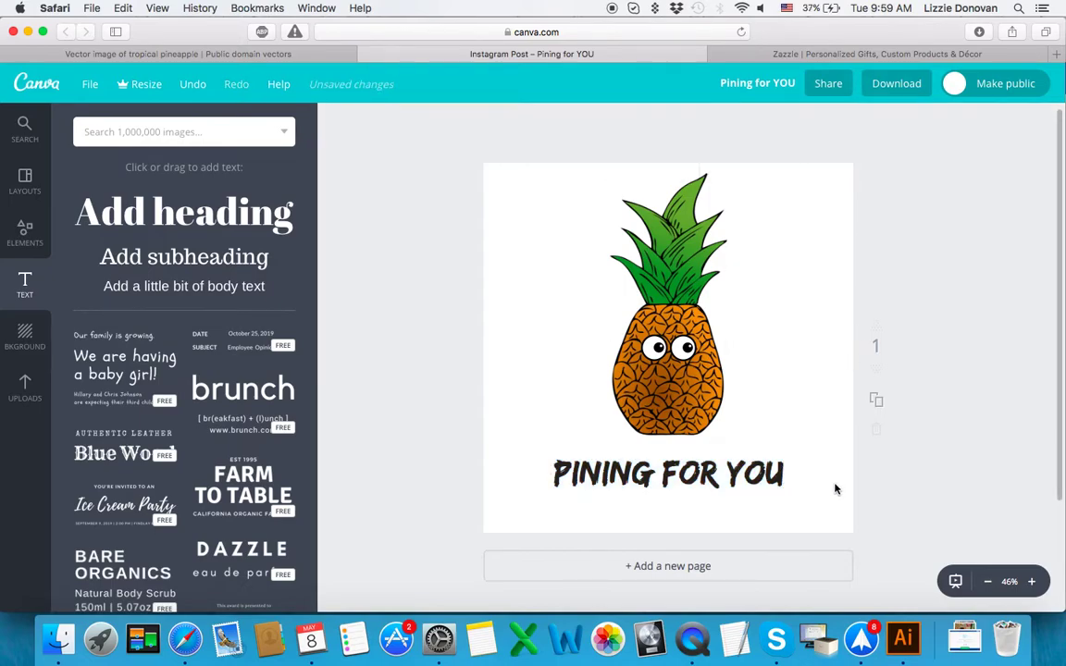
double_click(642, 478)
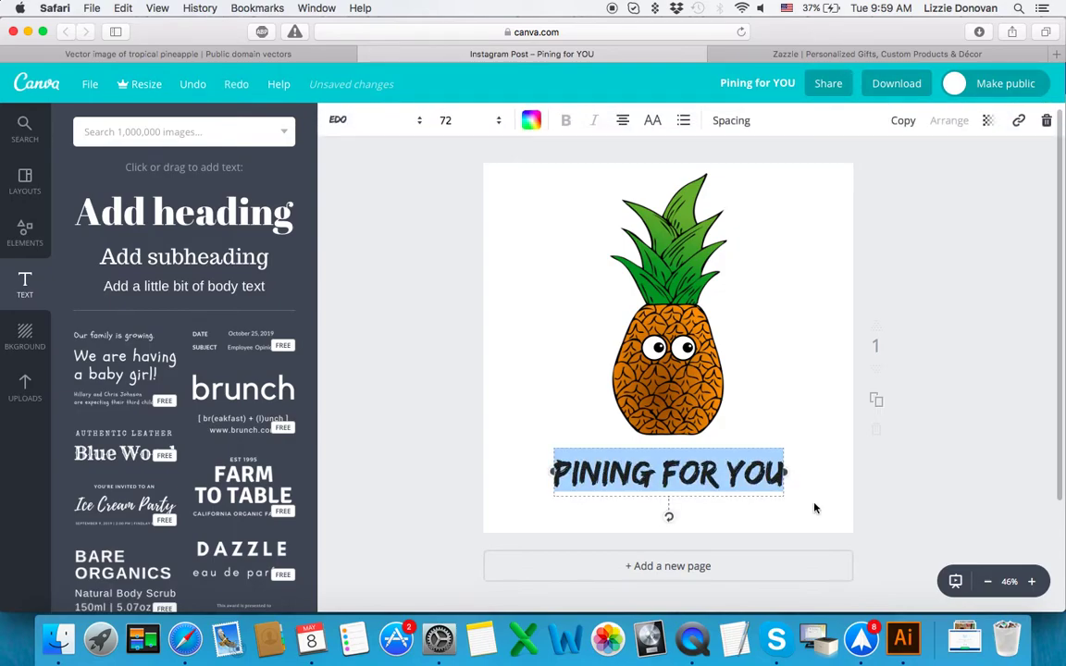
click(451, 121)
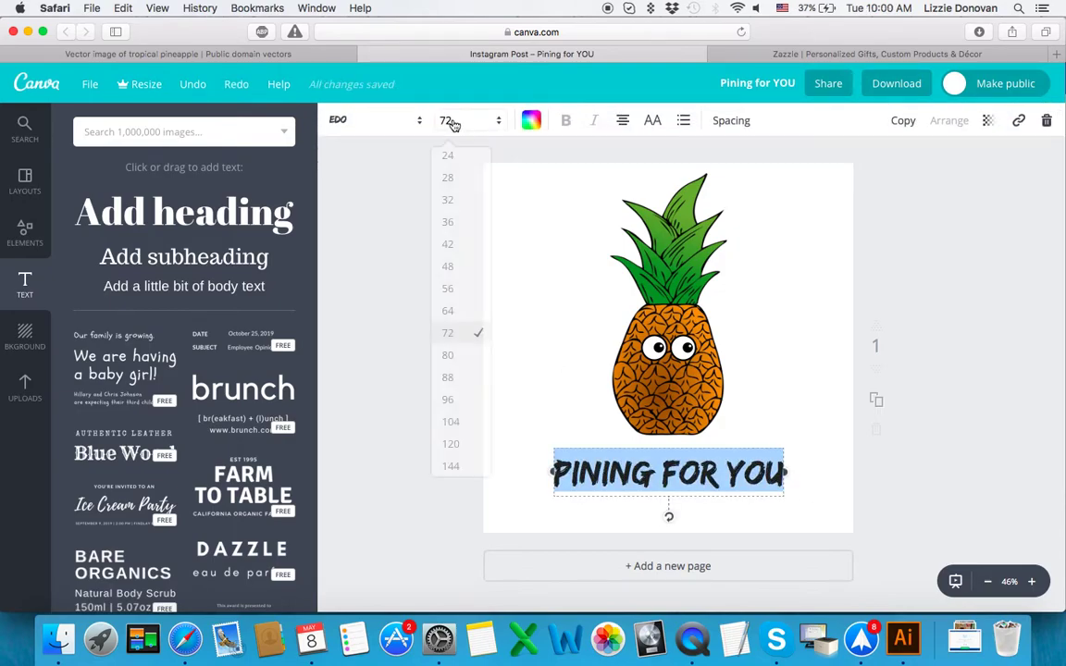
click(469, 360)
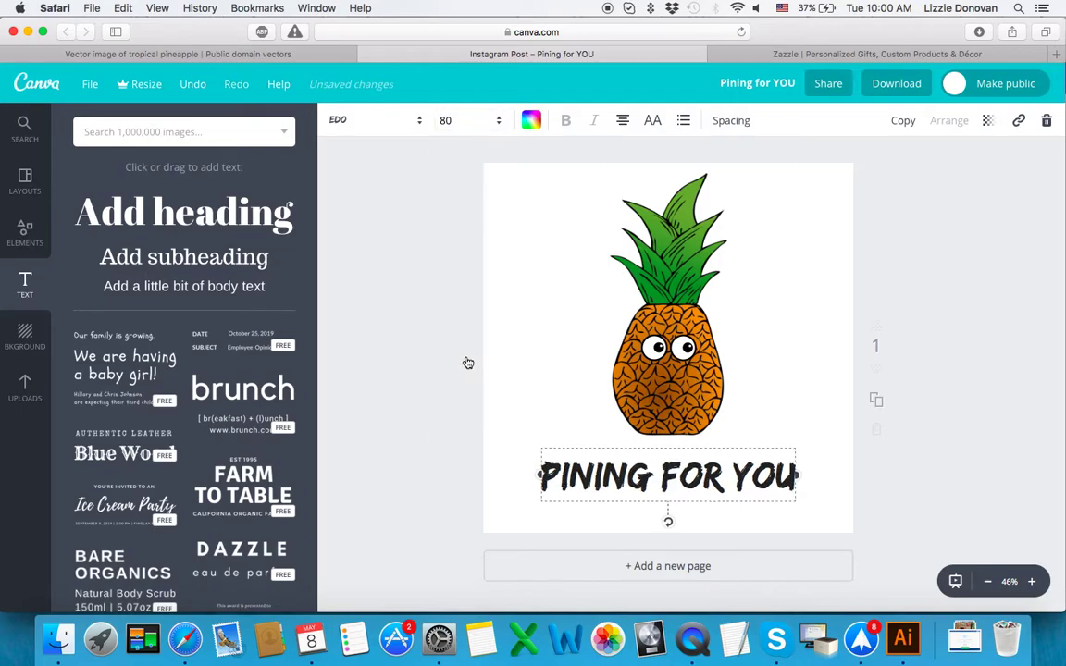
click(471, 128)
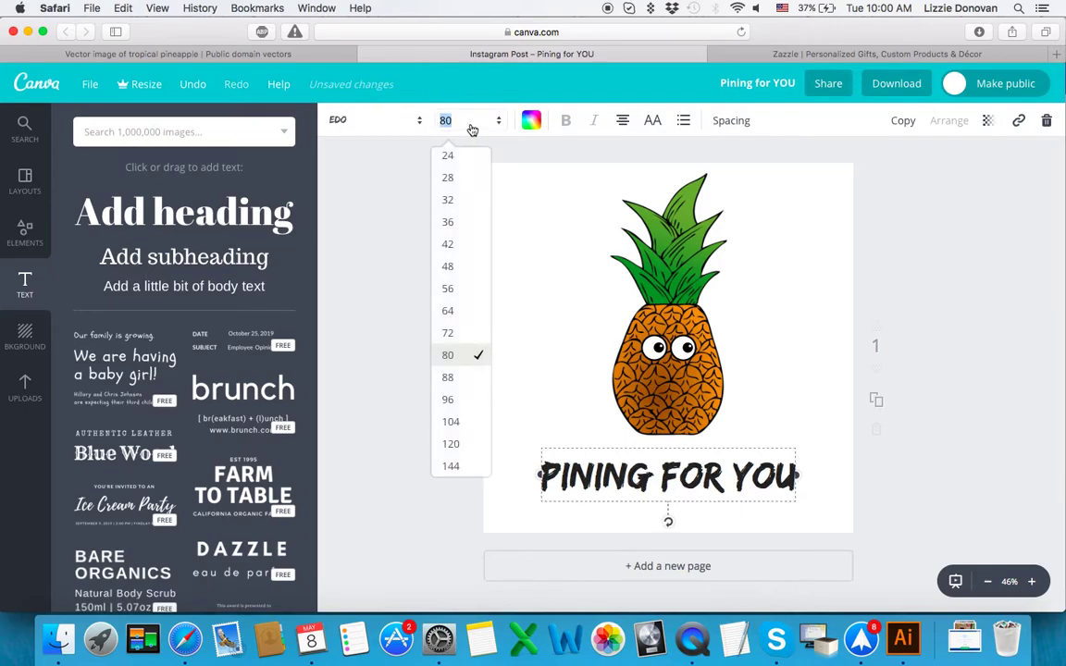
click(454, 379)
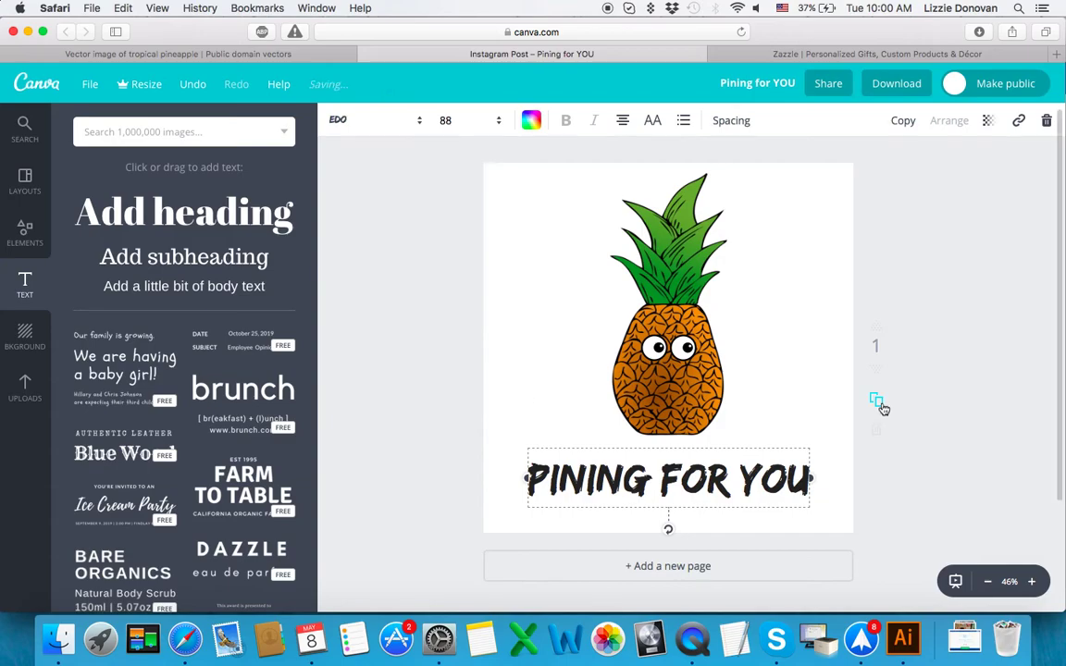
click(797, 338)
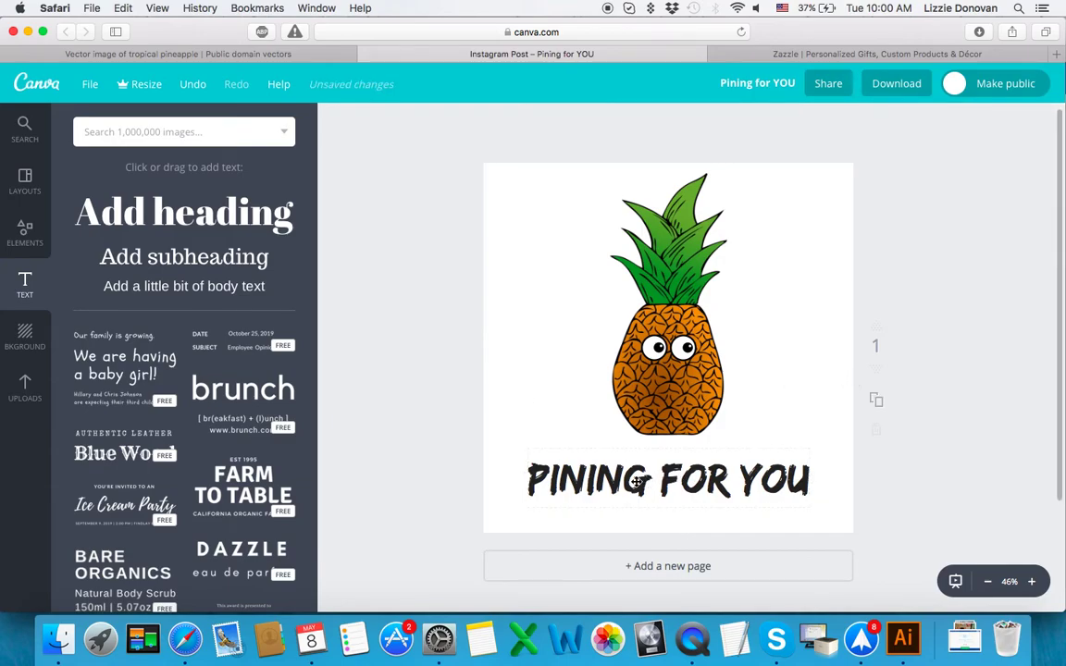
mouse_move(639, 480)
mouse_down()
mouse_move(650, 476)
mouse_move(639, 481)
mouse_up()
drag(637, 481, 637, 482)
Download the design as a PNG to the Desktop, then switch to Zazzle in Safari.
click(910, 95)
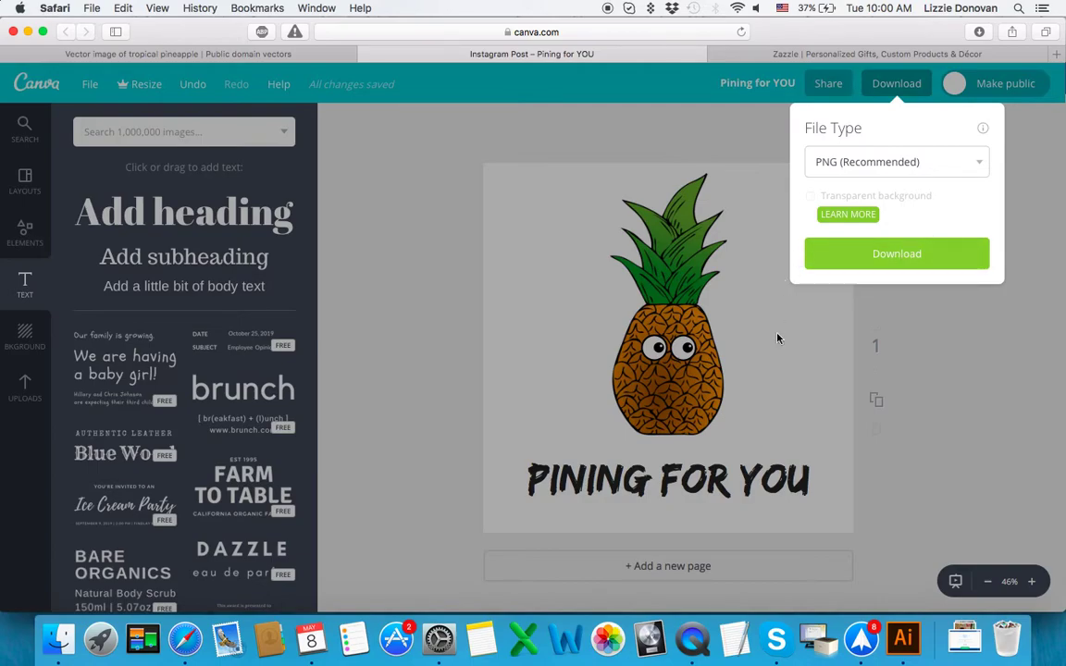
click(893, 257)
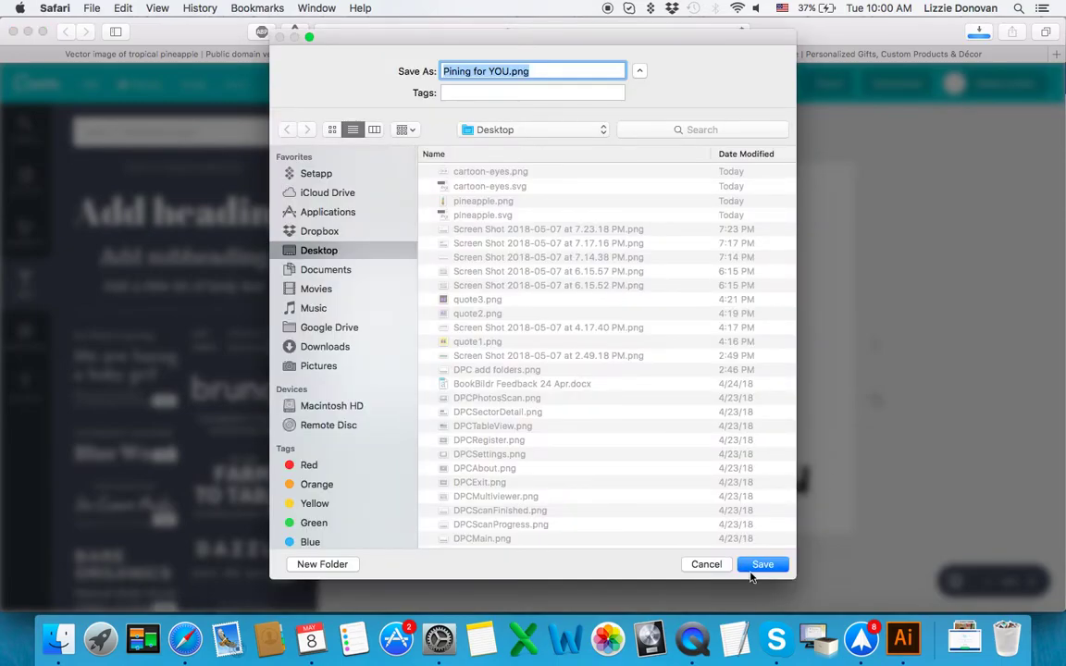
click(761, 565)
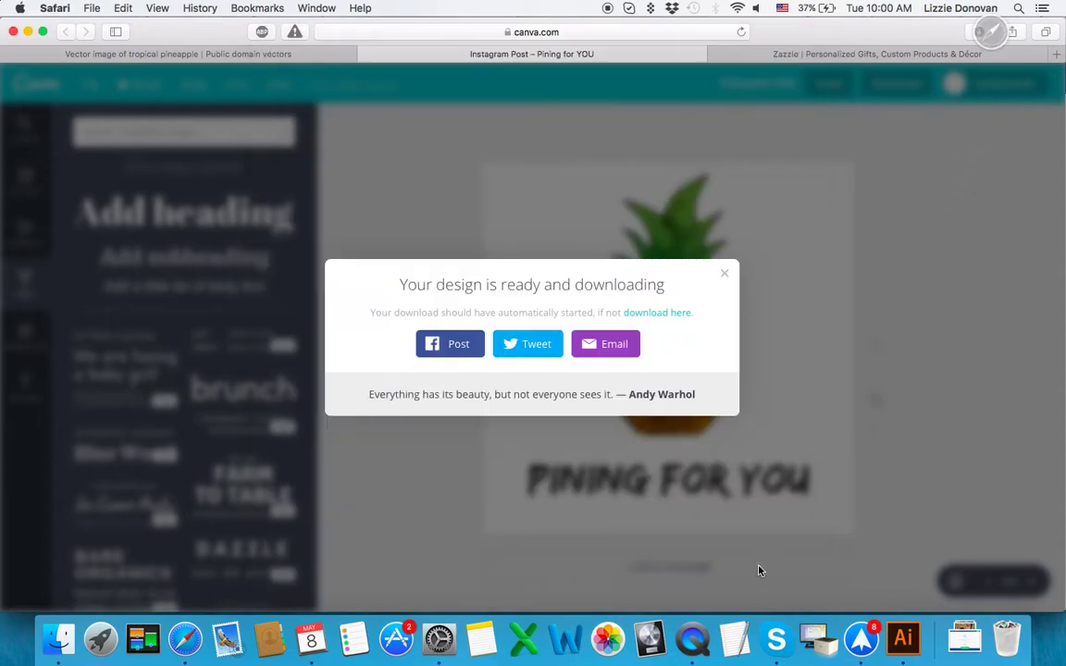
click(726, 279)
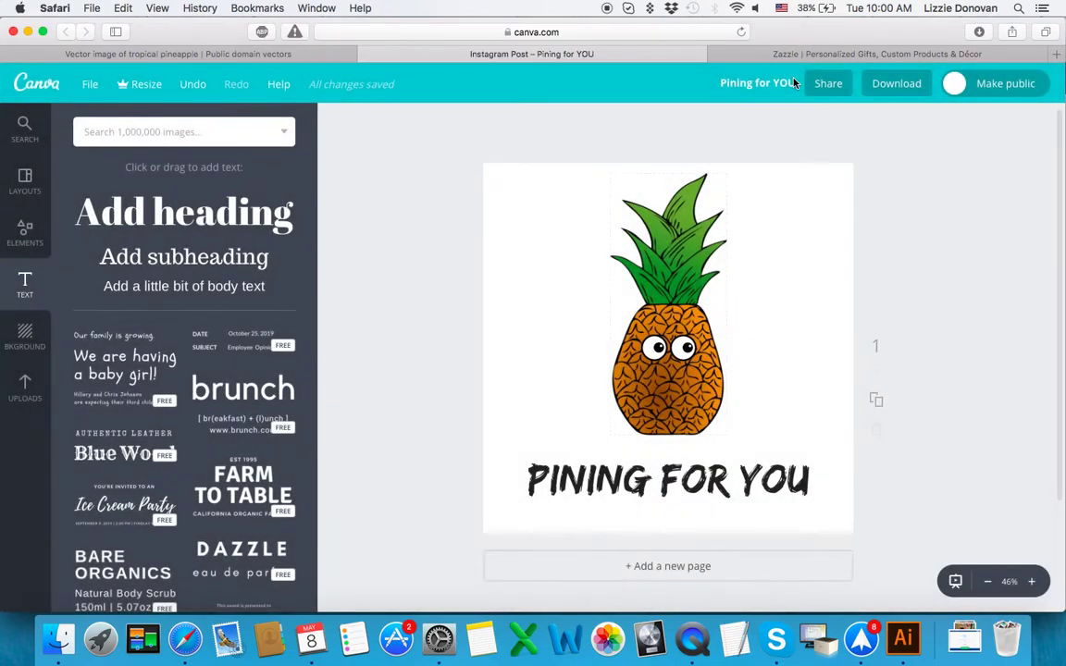
click(841, 55)
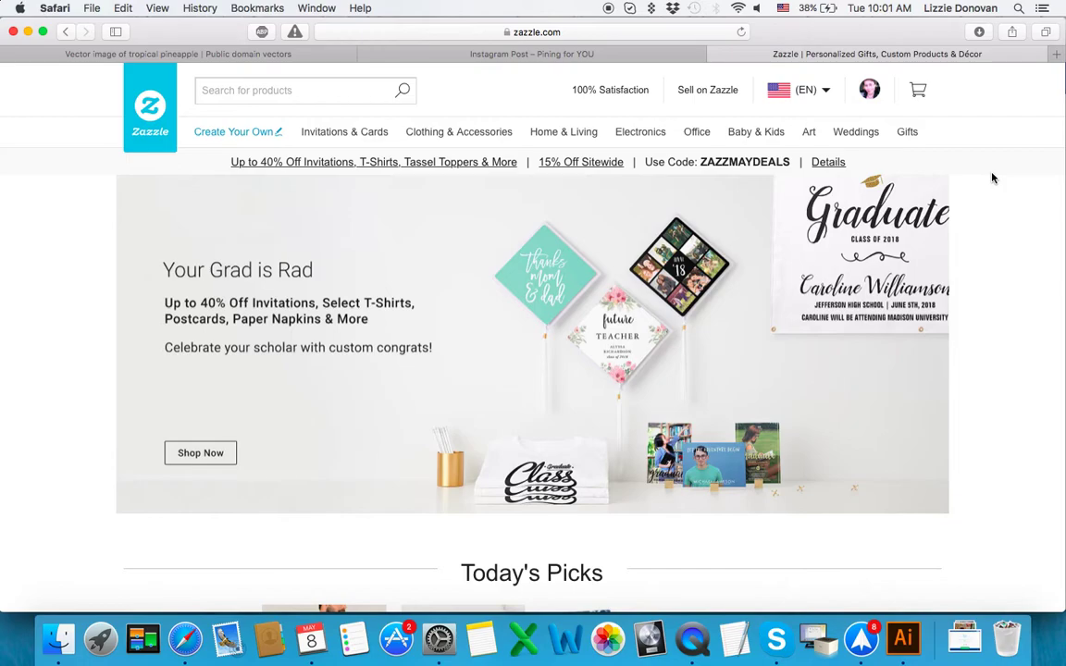
mouse_move(233, 132)
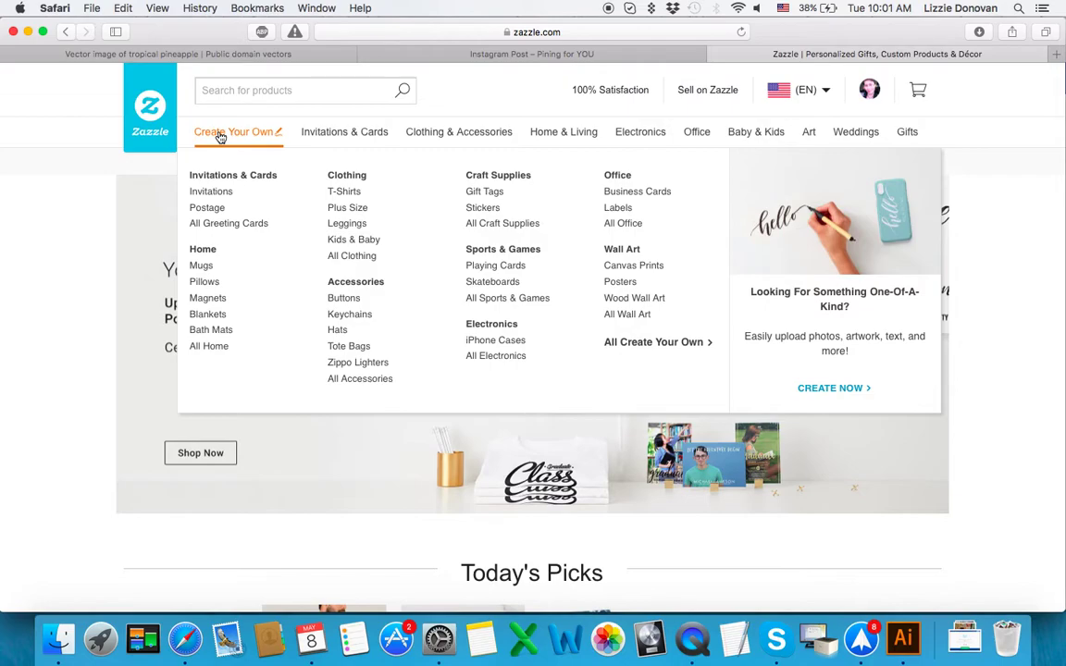
Open the blank $14.95 Baby Jersey Bodysuit from Zazzle's Kids & Baby listings.
click(335, 241)
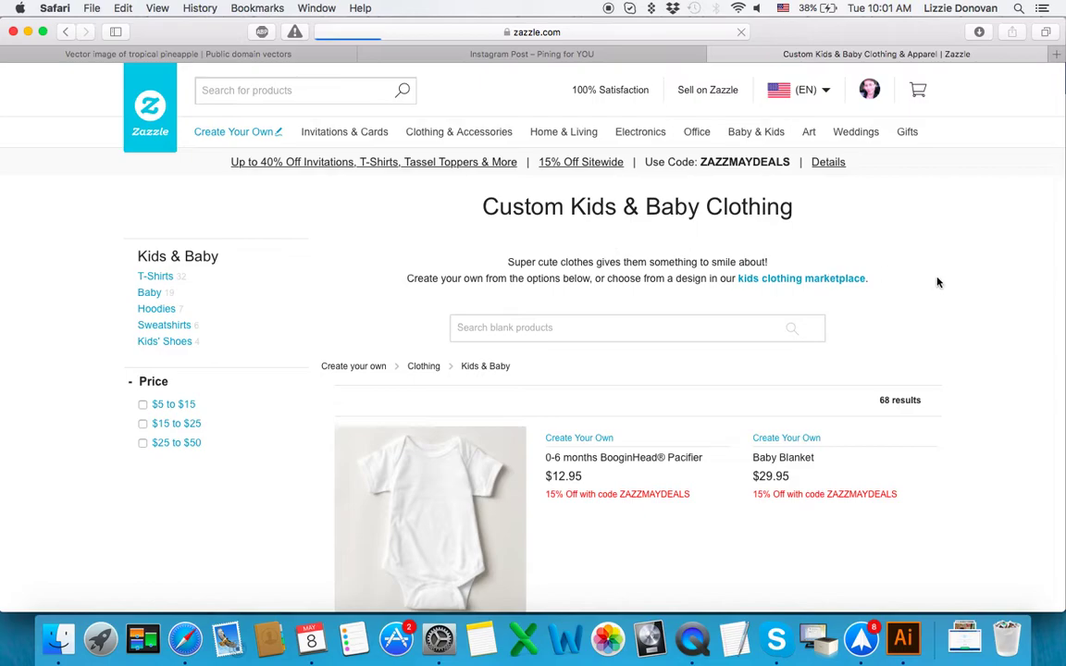
scroll(937, 281, down, 5)
scroll(939, 283, down, 2)
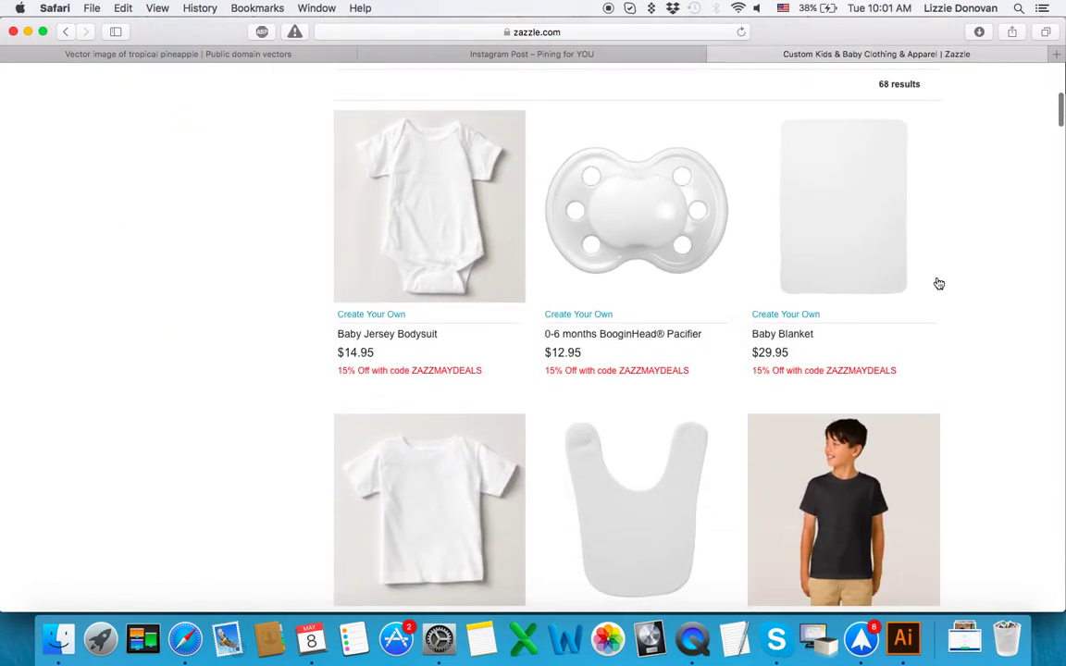
click(390, 335)
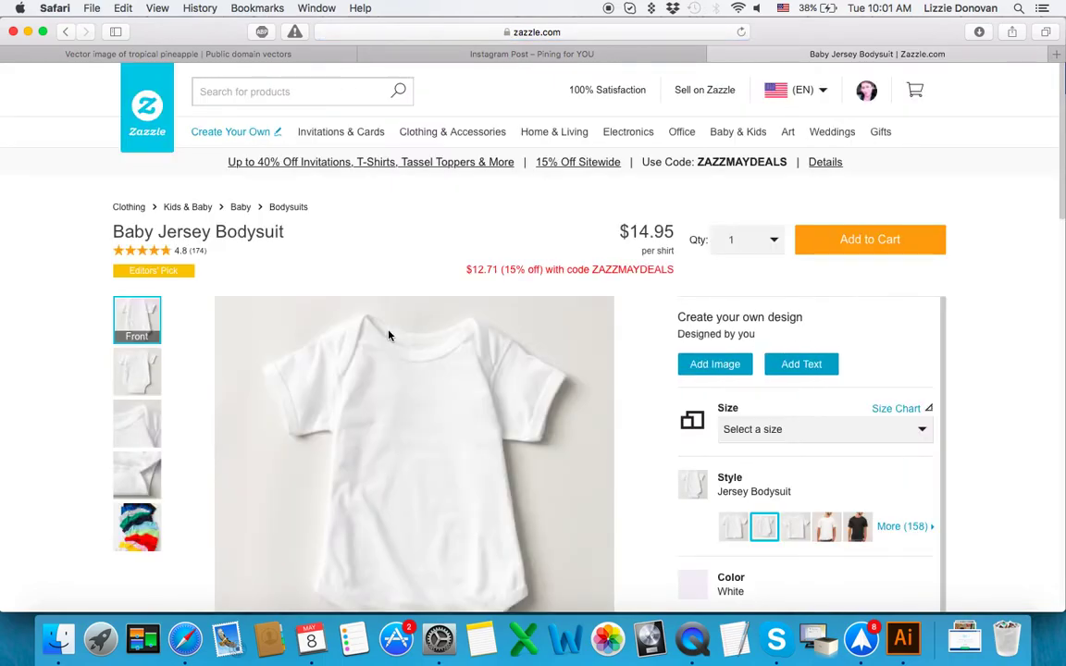
scroll(196, 454, down, 5)
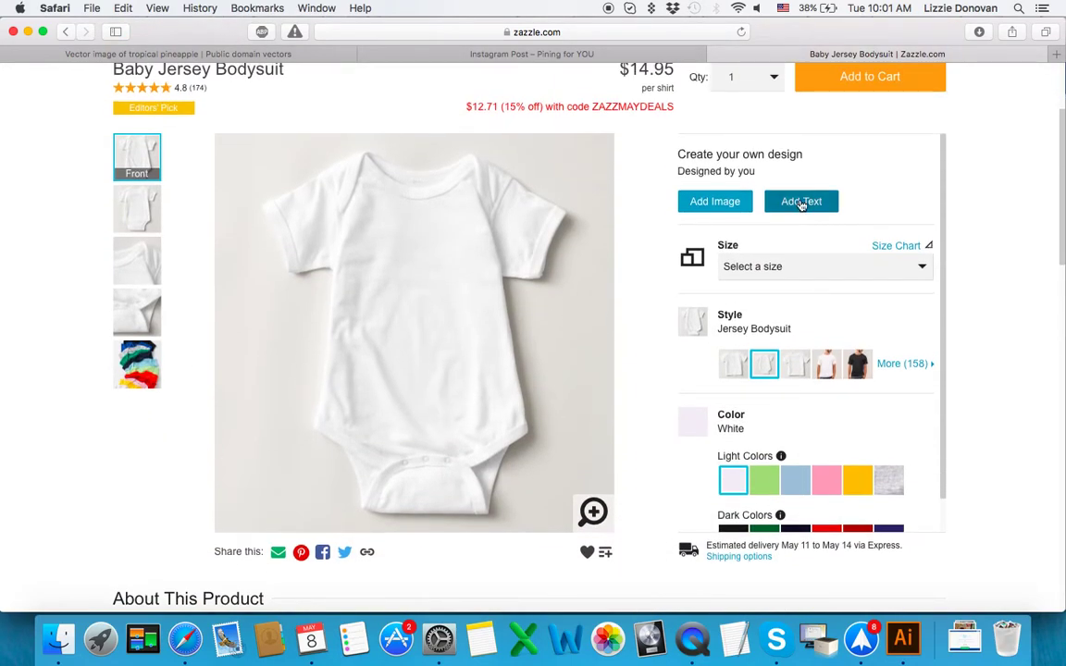
Upload Pining for YOU.png from the Desktop onto the bodysuit's front print area.
click(707, 205)
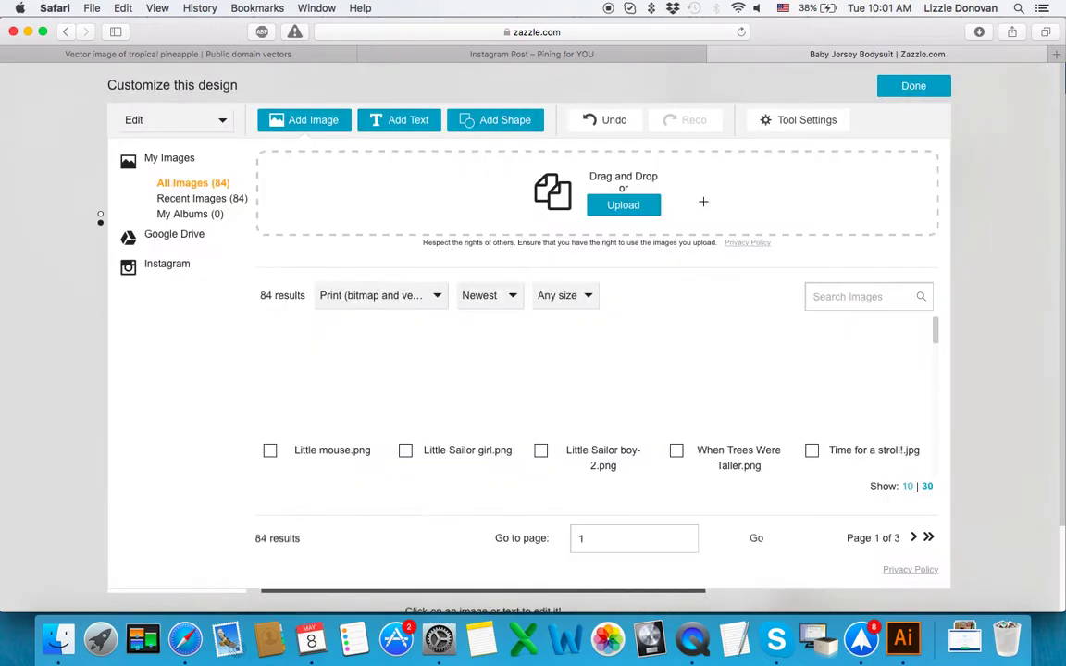
click(626, 207)
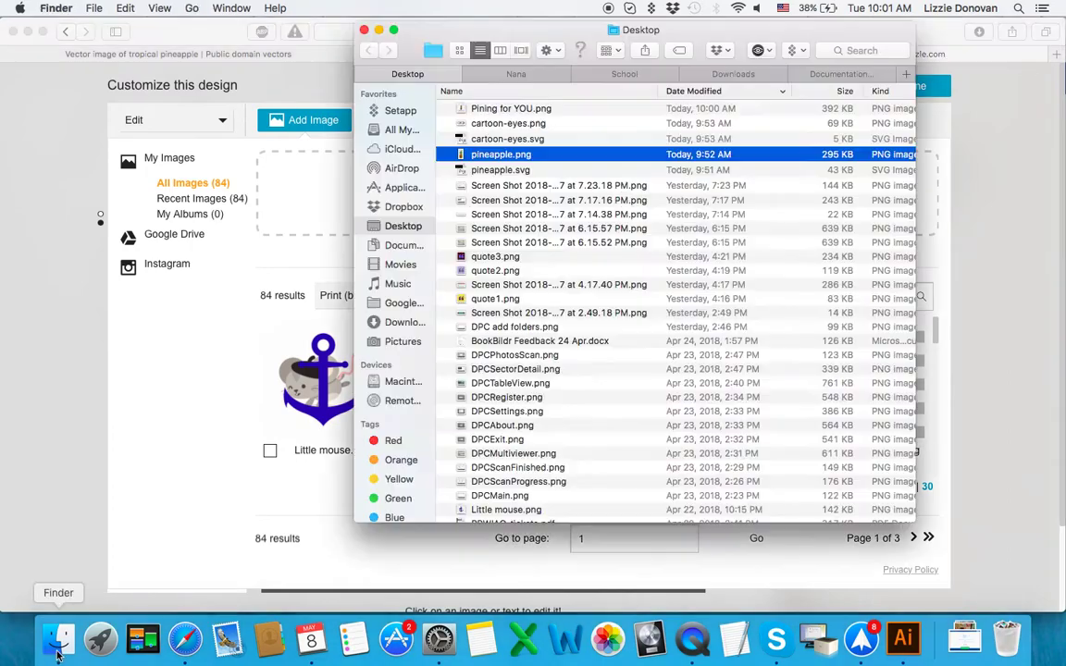
drag(500, 154, 305, 190)
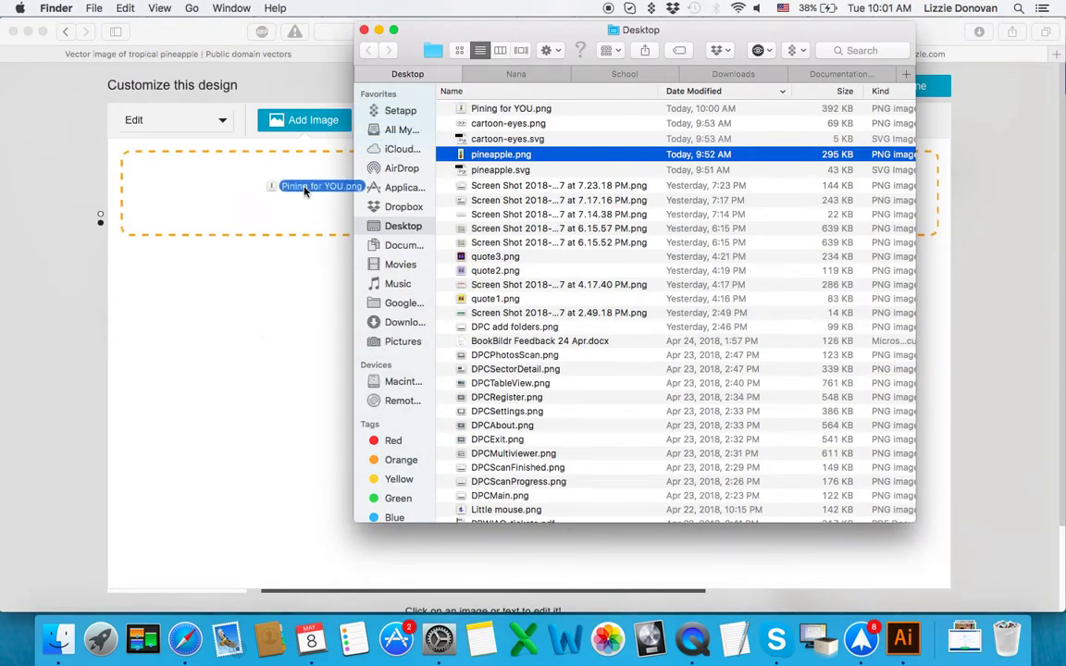
click(110, 380)
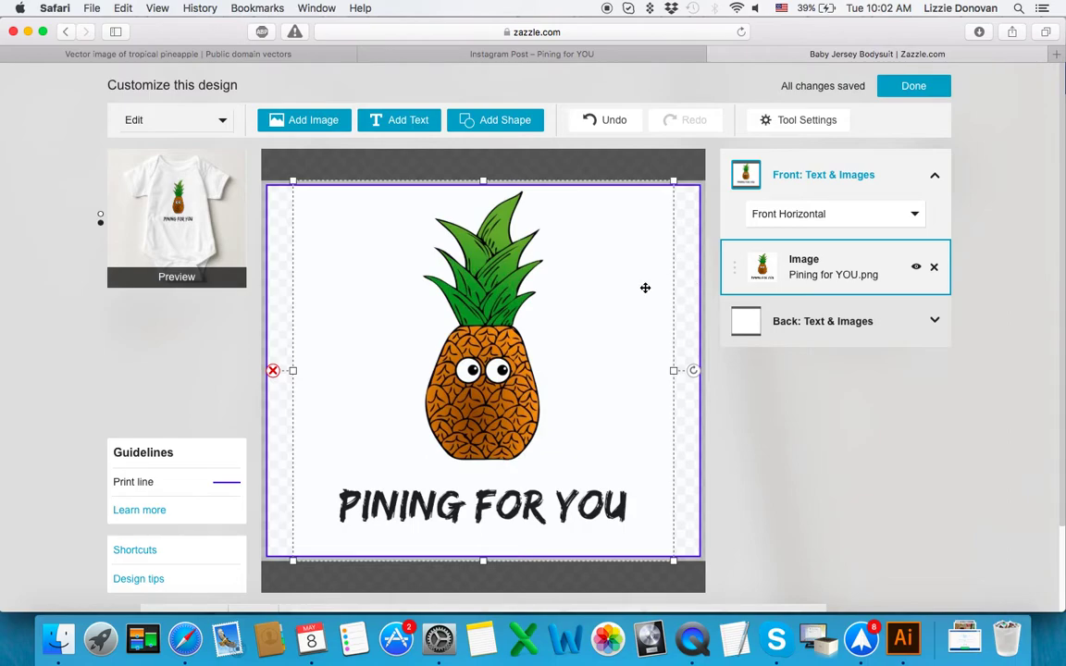
Turn on 'Show whites as transparent' for the pineapple image, then deselect it to check.
scroll(790, 411, down, 2)
scroll(790, 411, down, 1)
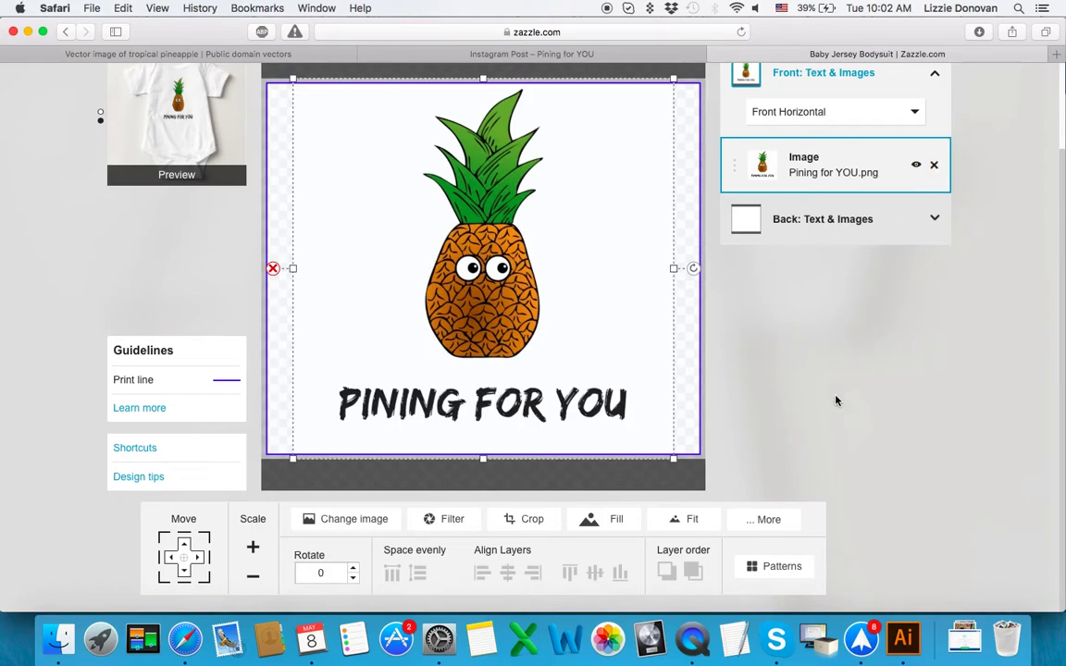
click(768, 523)
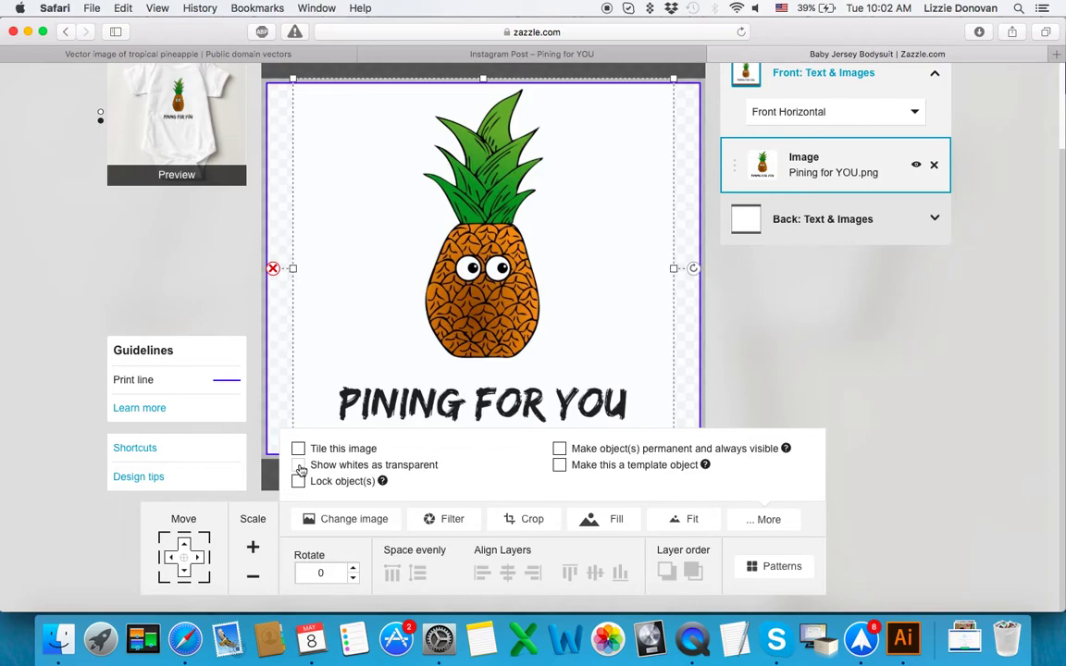
click(299, 467)
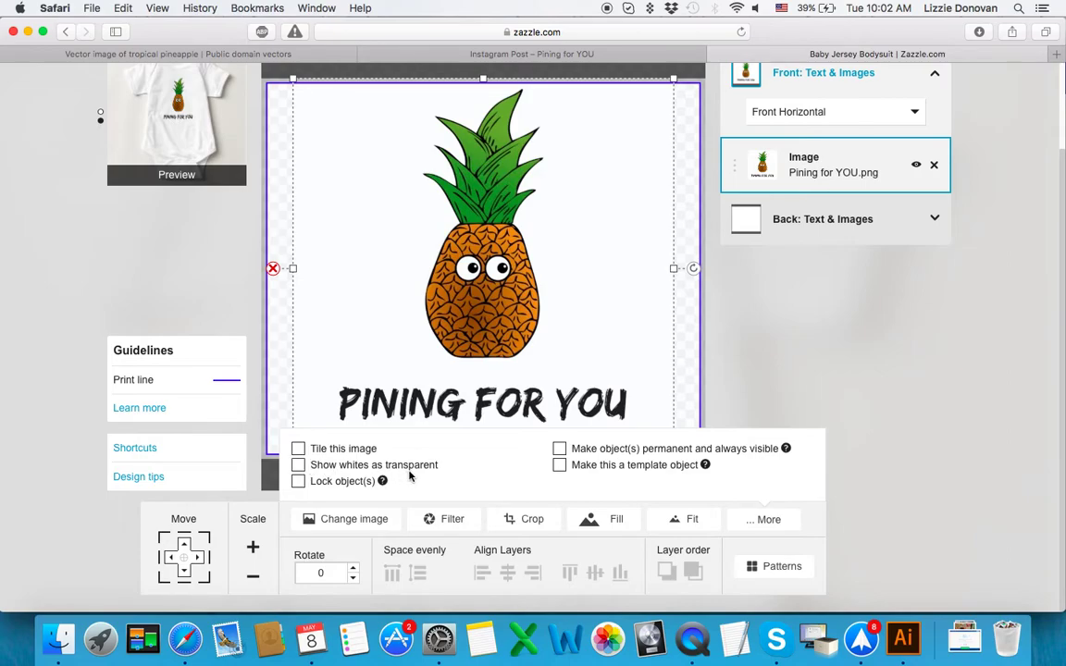
click(302, 467)
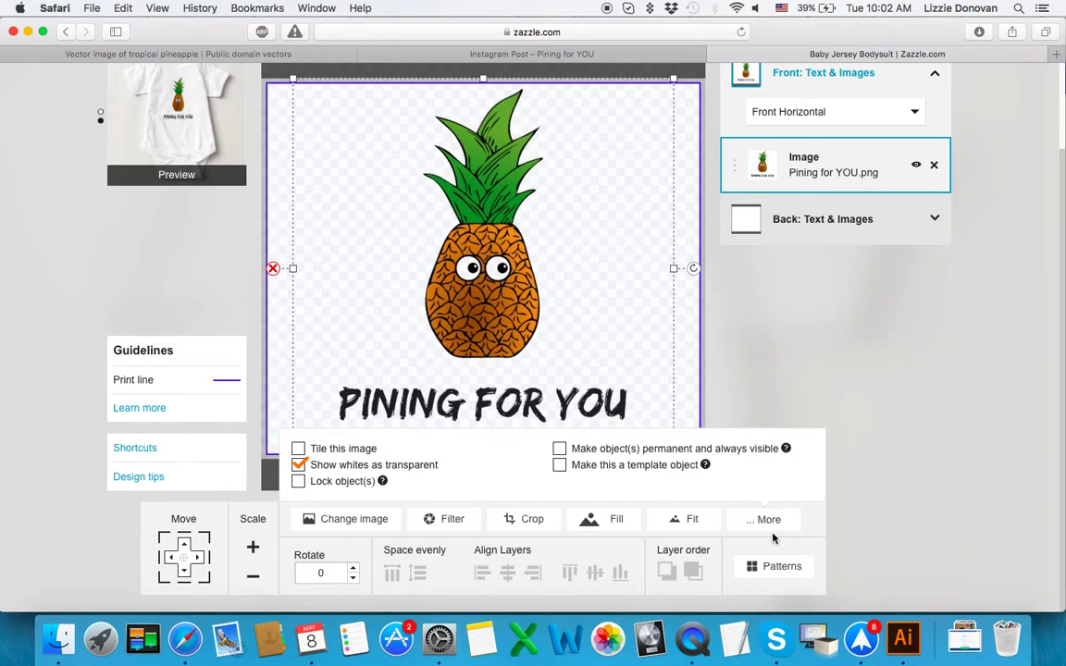
click(846, 490)
click(786, 383)
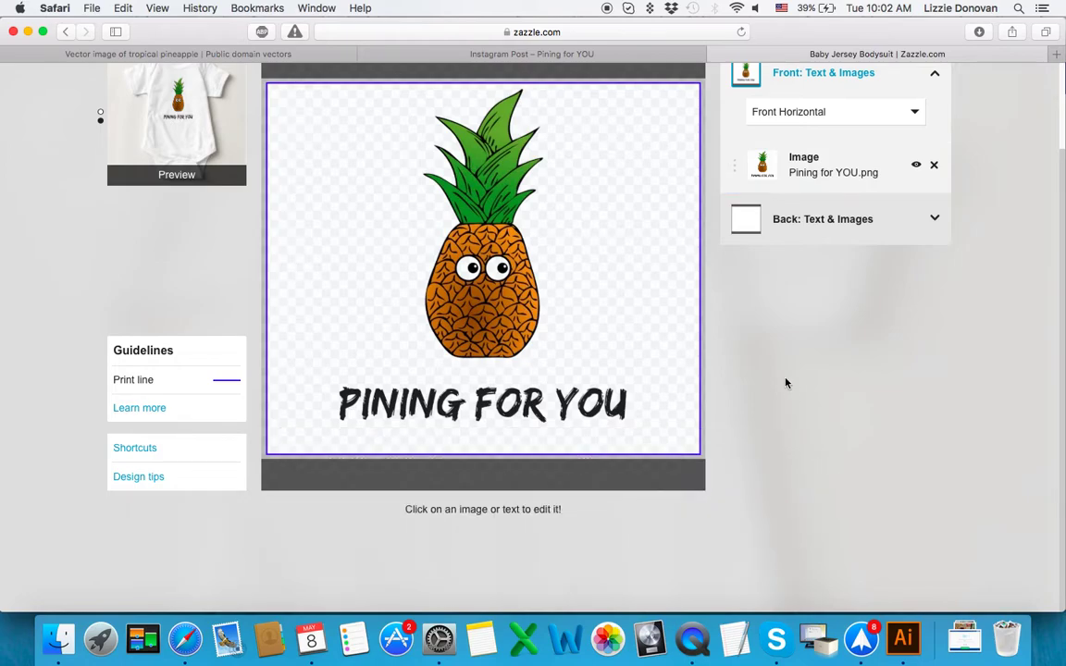
scroll(786, 383, up, 2)
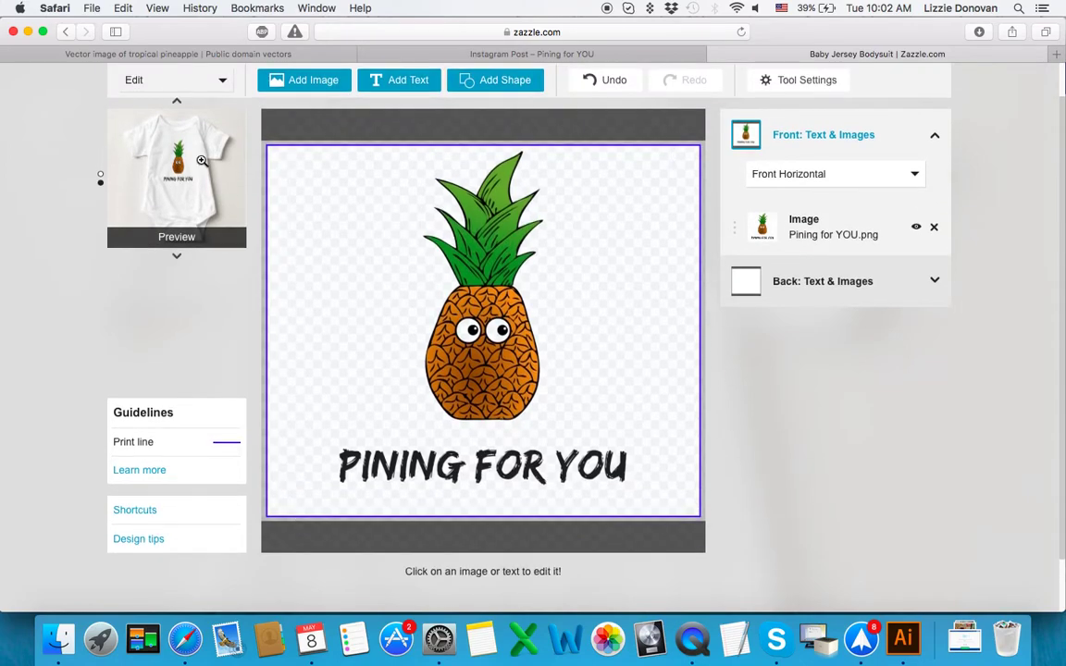
Preview the finished pineapple bodysuit and check the image placement on the canvas.
click(166, 183)
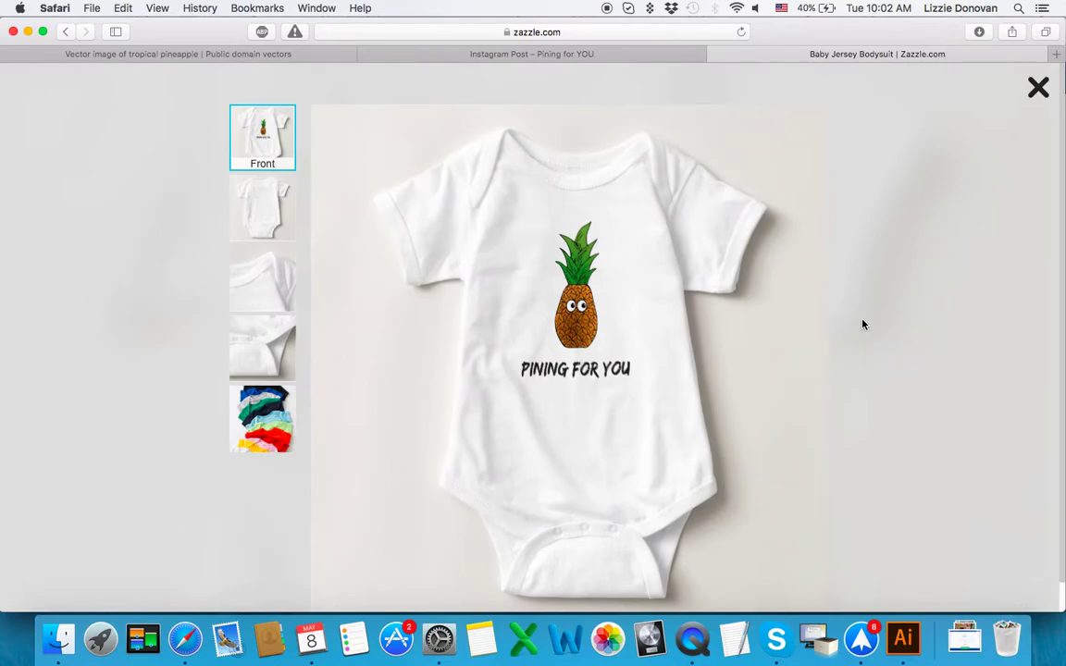
click(1038, 88)
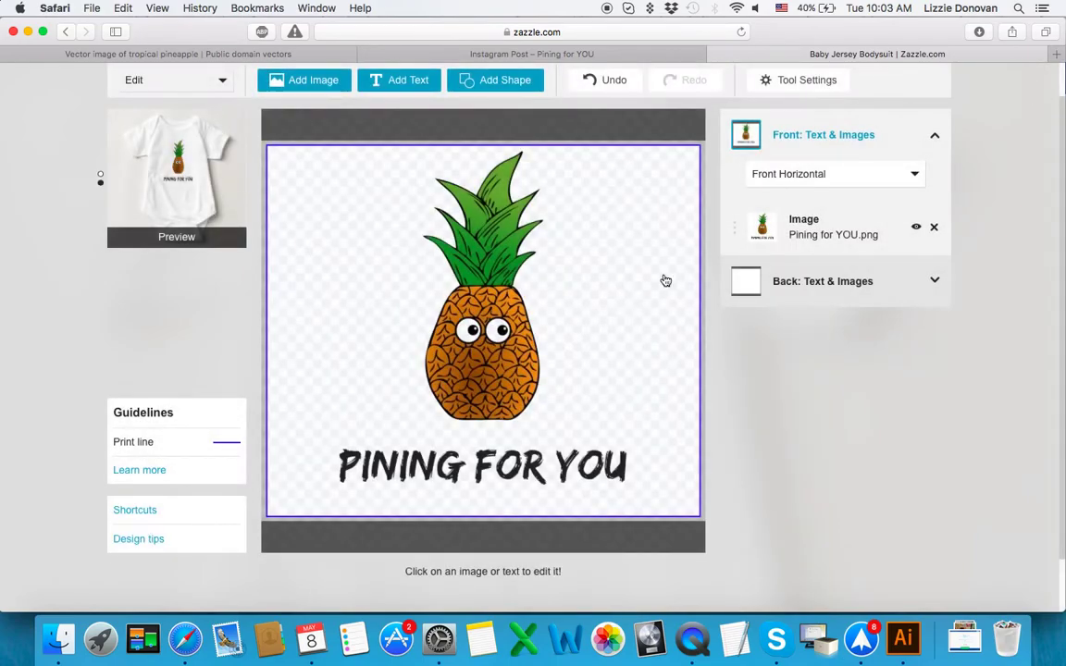
click(338, 248)
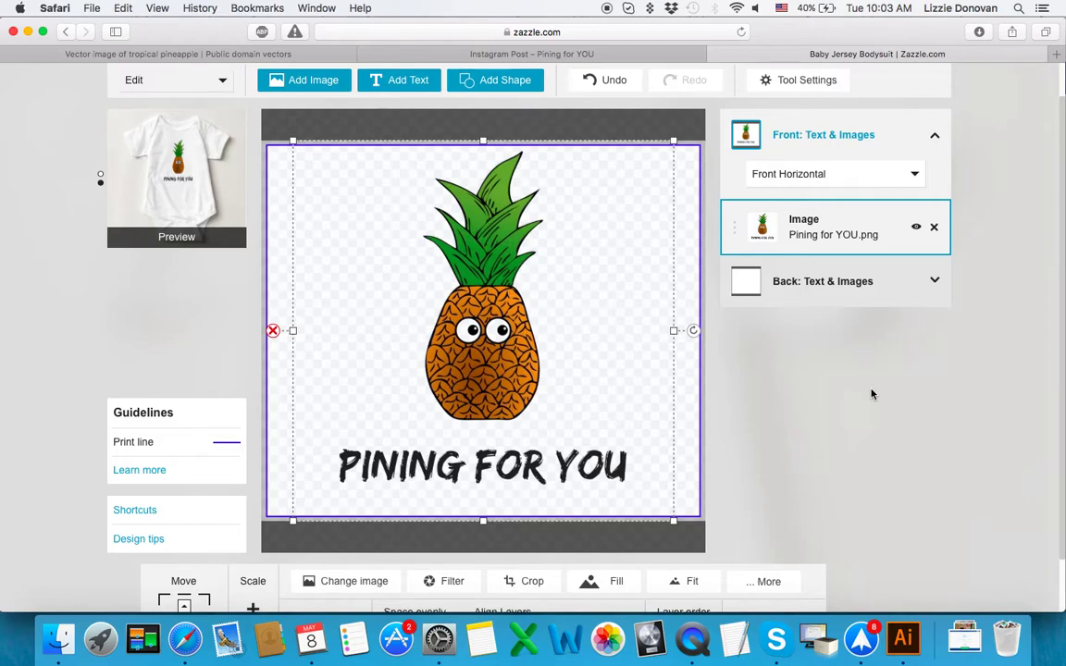
scroll(871, 395, down, 2)
scroll(871, 394, up, 2)
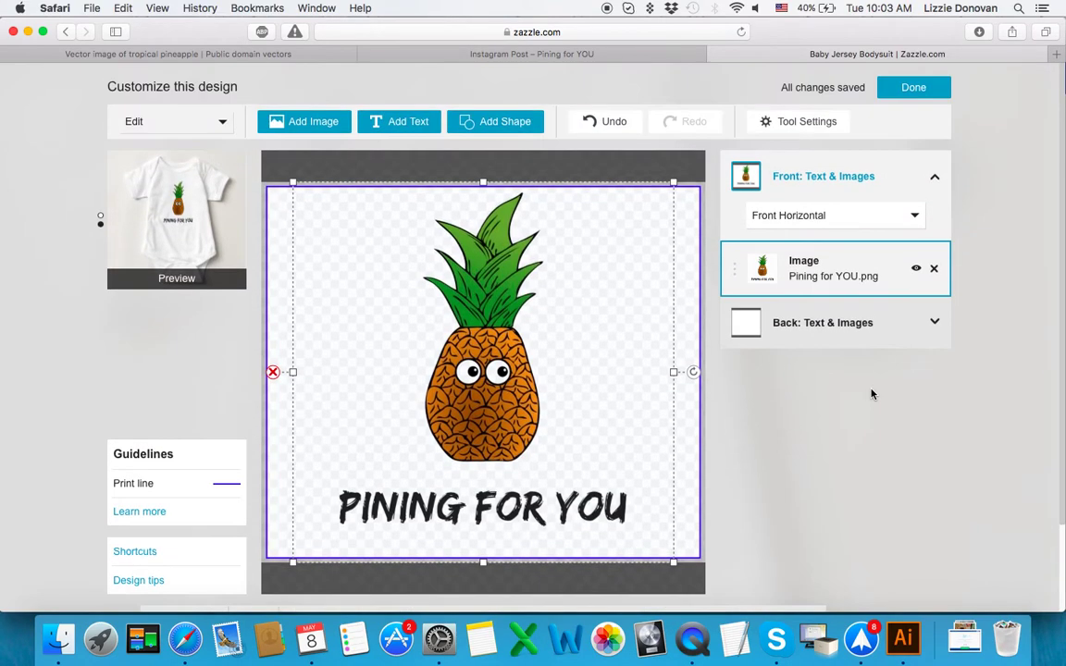
click(871, 395)
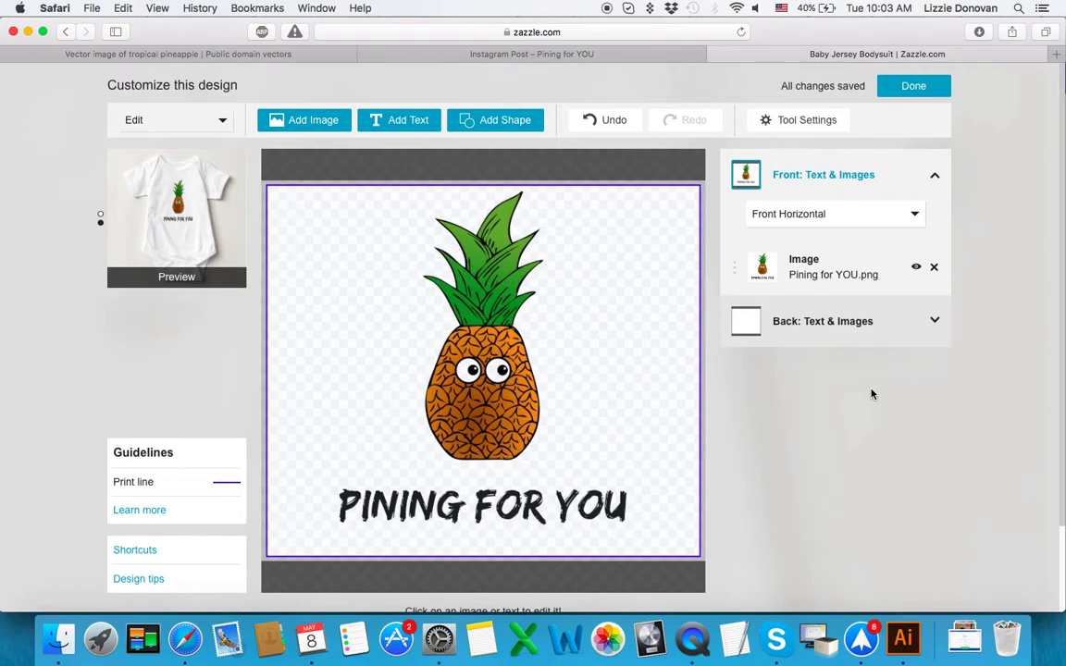
Finish the design and bring up the Post Product for Sale form.
click(915, 88)
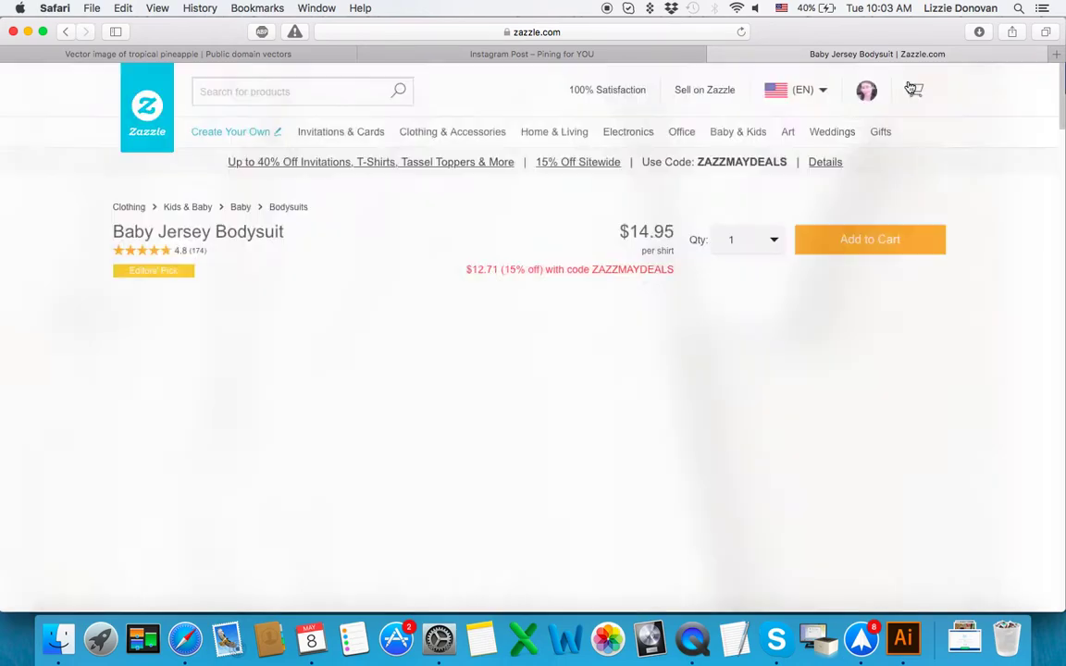
scroll(912, 181, down, 4)
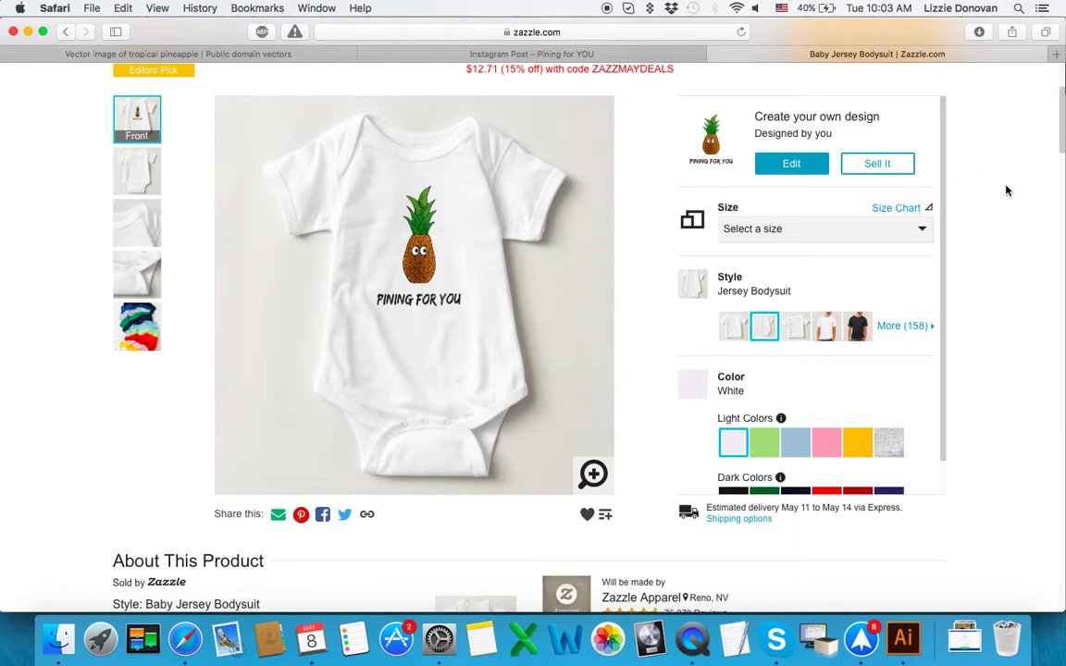
click(878, 166)
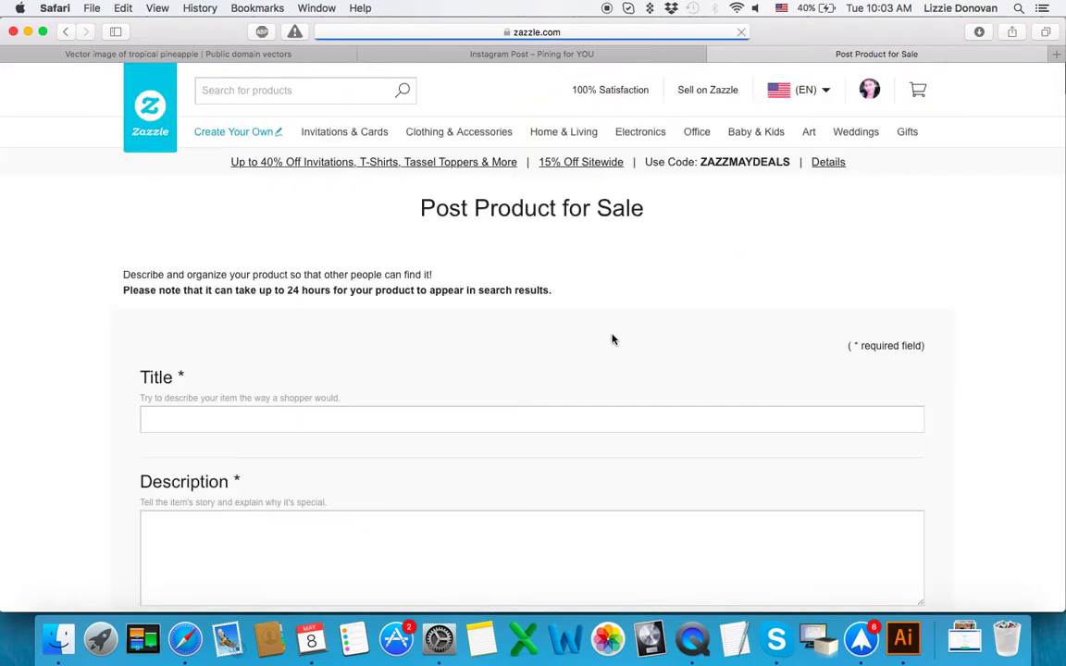
Enter the listing title 'Pining for YOU baby bodysuit'.
click(470, 420)
text(Pi)
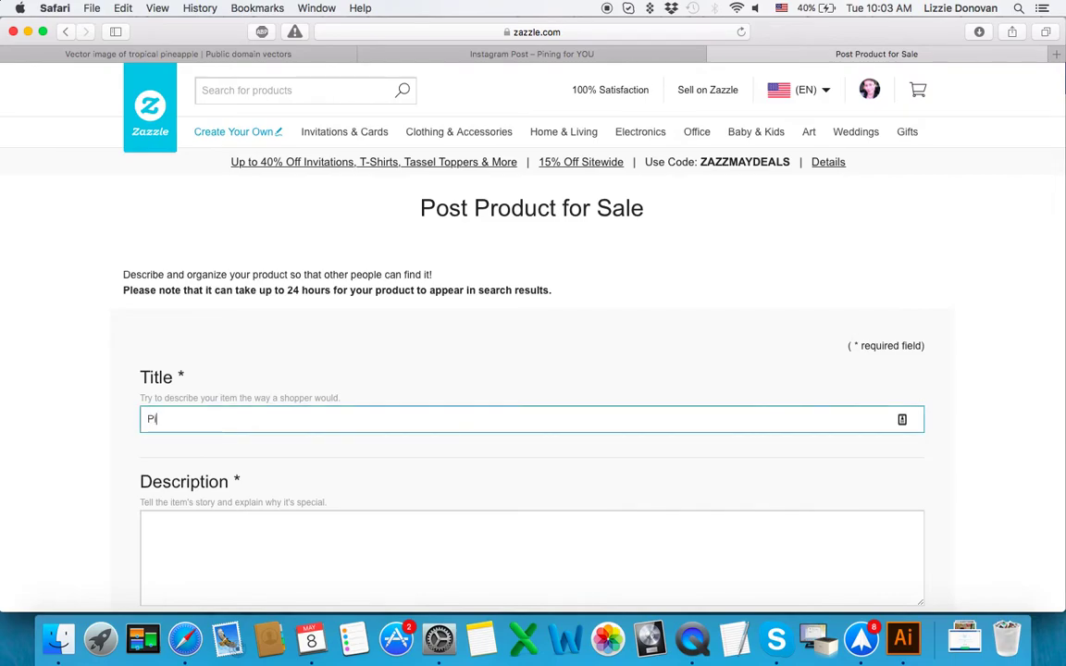
text(ning for Y)
text(OU)
text( baby body)
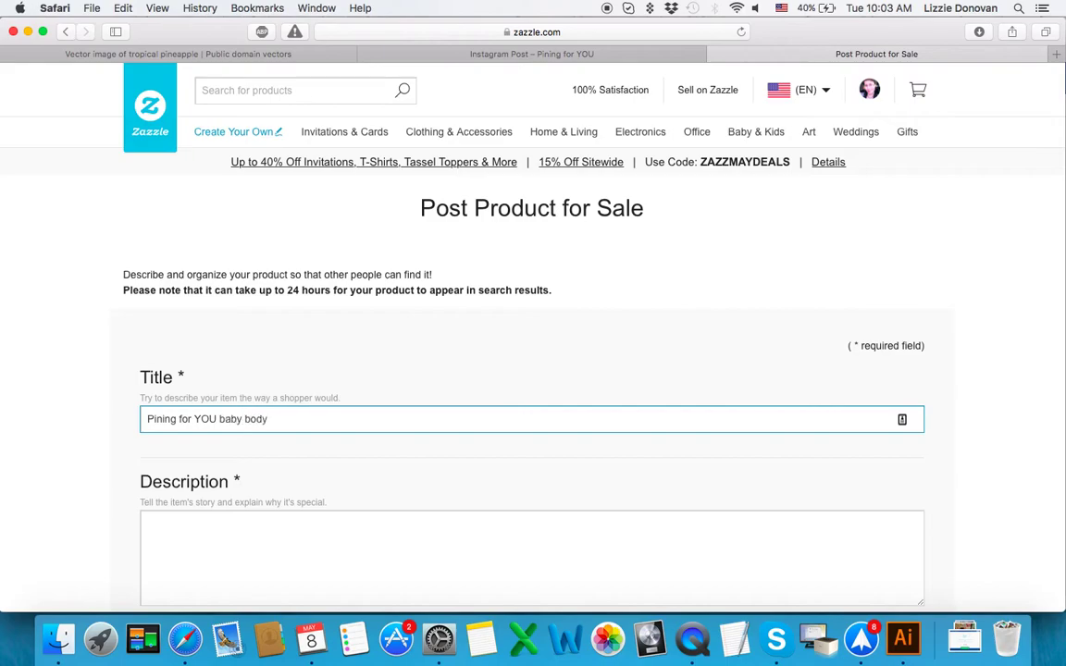
text(suite)
key(BackSpace)
scroll(296, 424, down, 2)
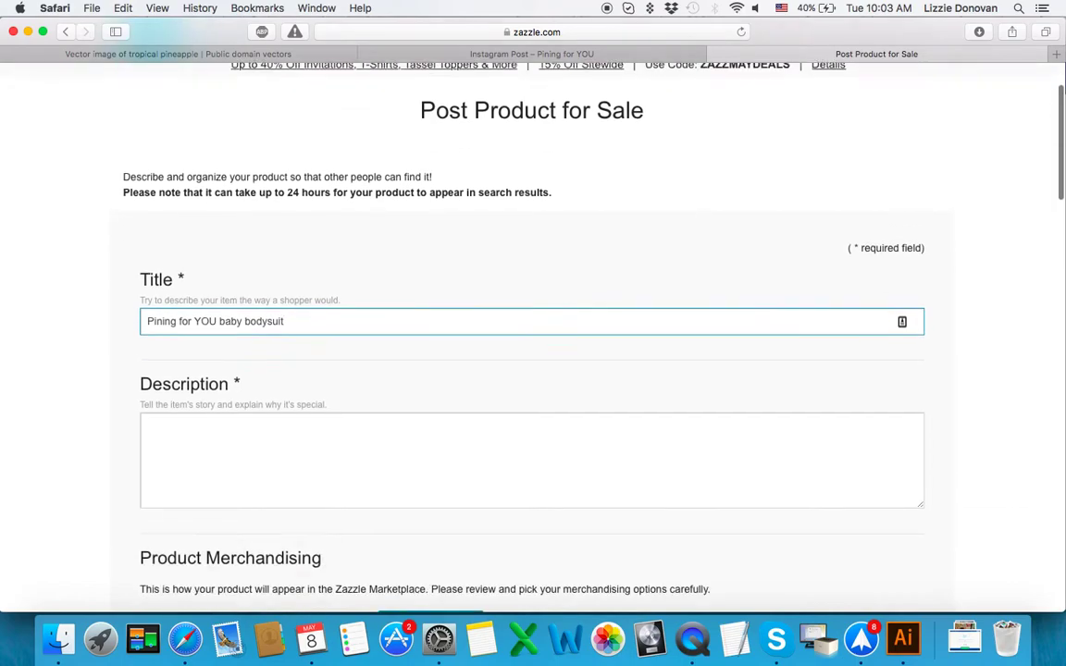
scroll(303, 396, down, 4)
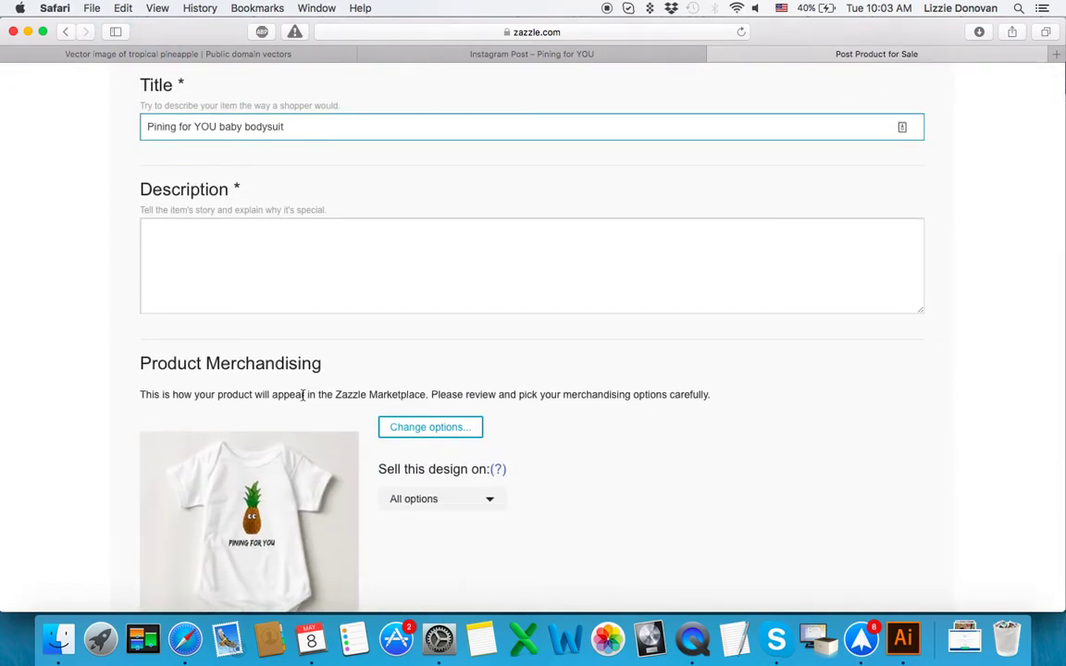
Write the description 'A funny baby bodysuit with a cartoon pineapple saying "Pining for you".'.
click(231, 241)
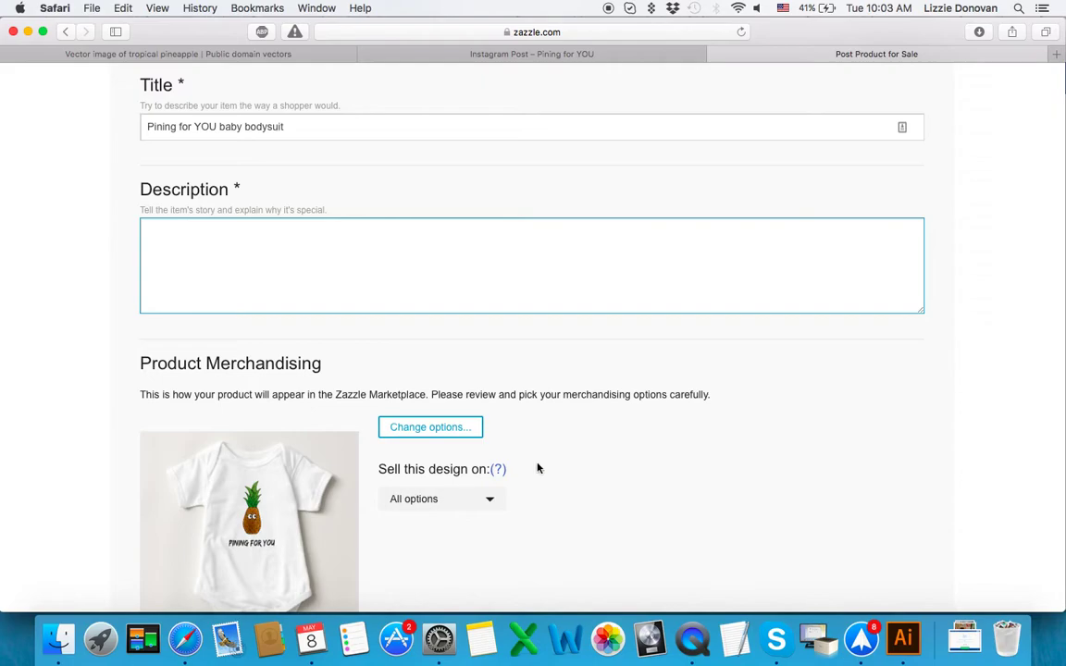
scroll(538, 468, down, 3)
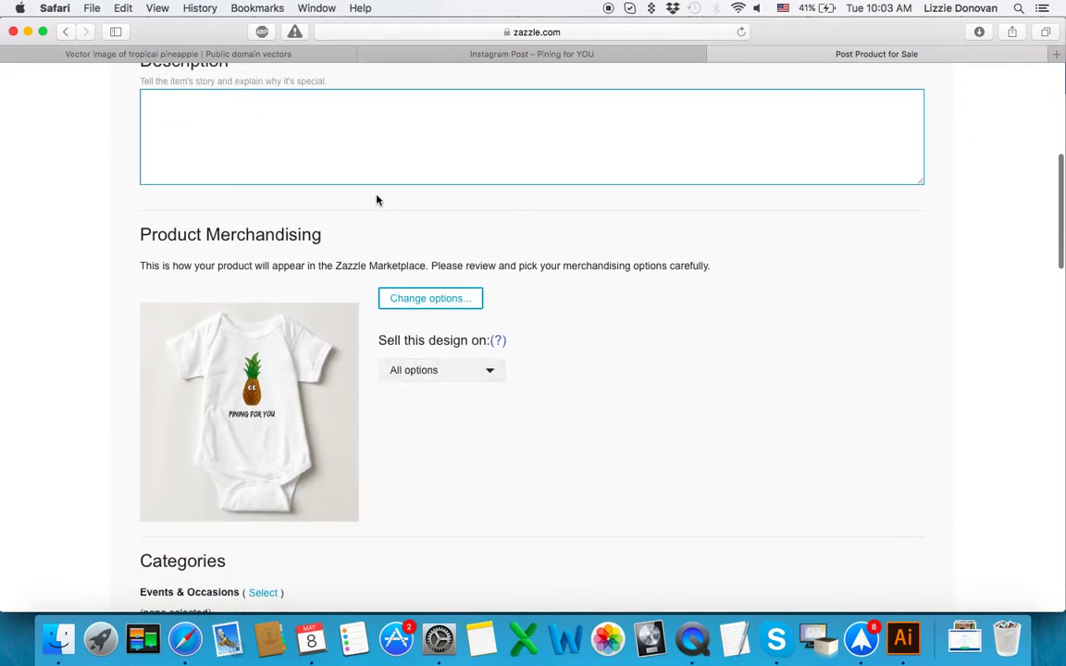
click(306, 150)
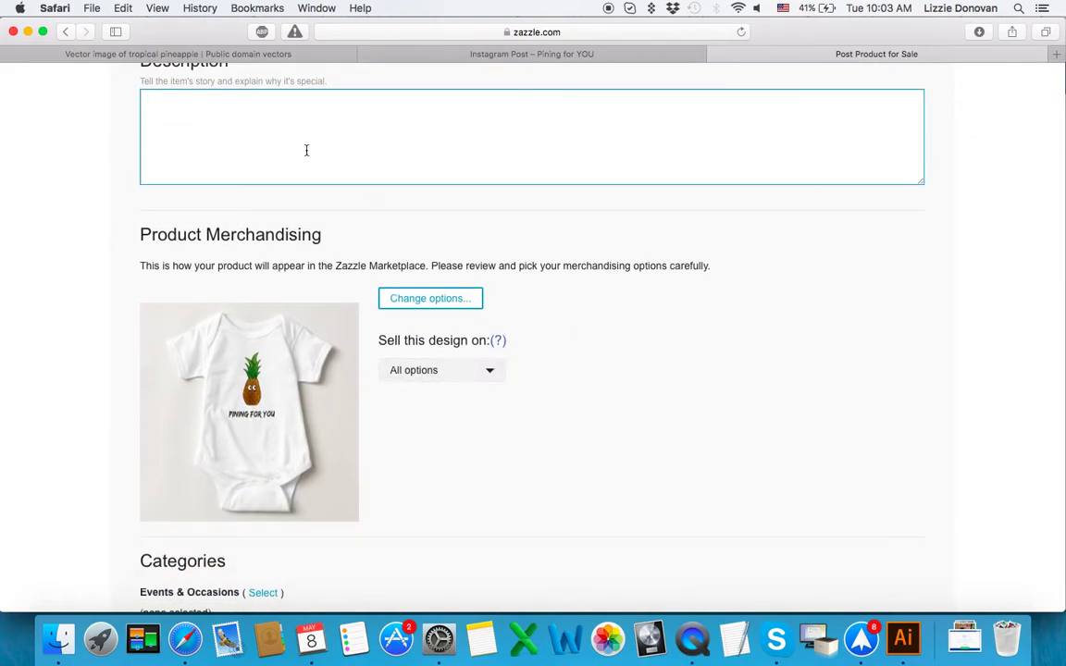
text(A funn)
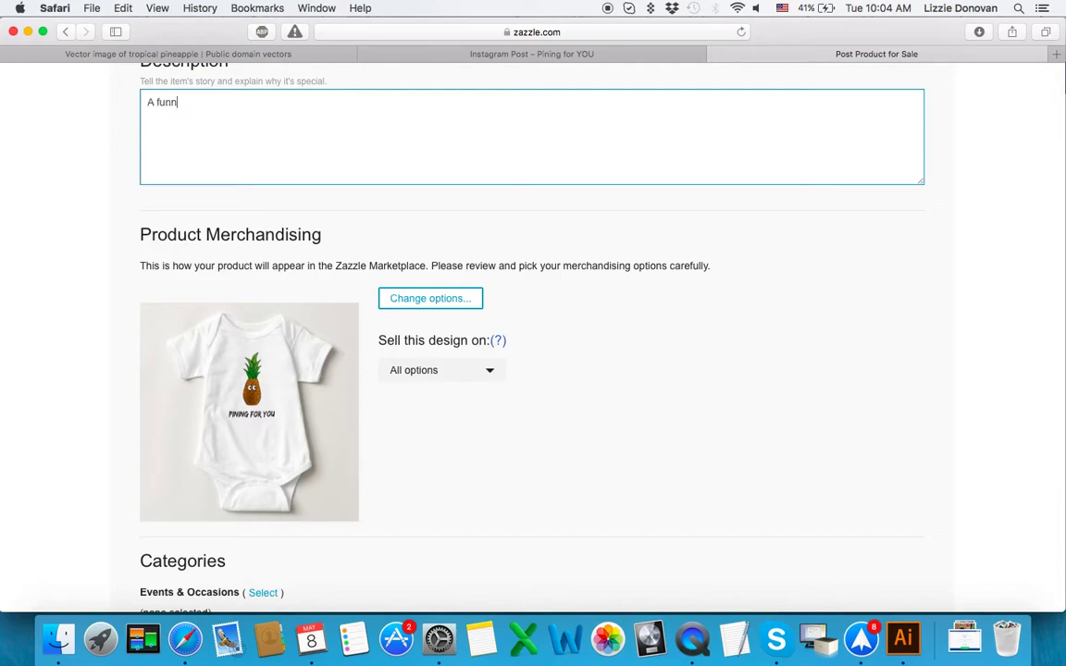
text(y baby bo)
text(dysuit )
text(with a)
text( pinapple)
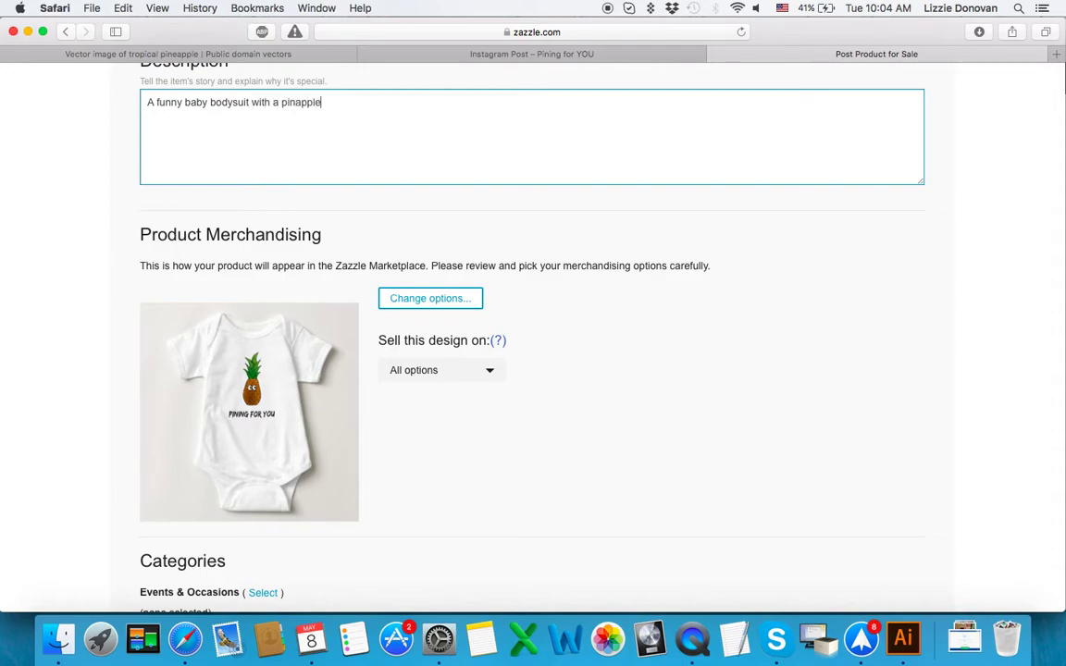
text( saying)
click(296, 103)
text(e)
click(380, 104)
text(")
text(Pining for )
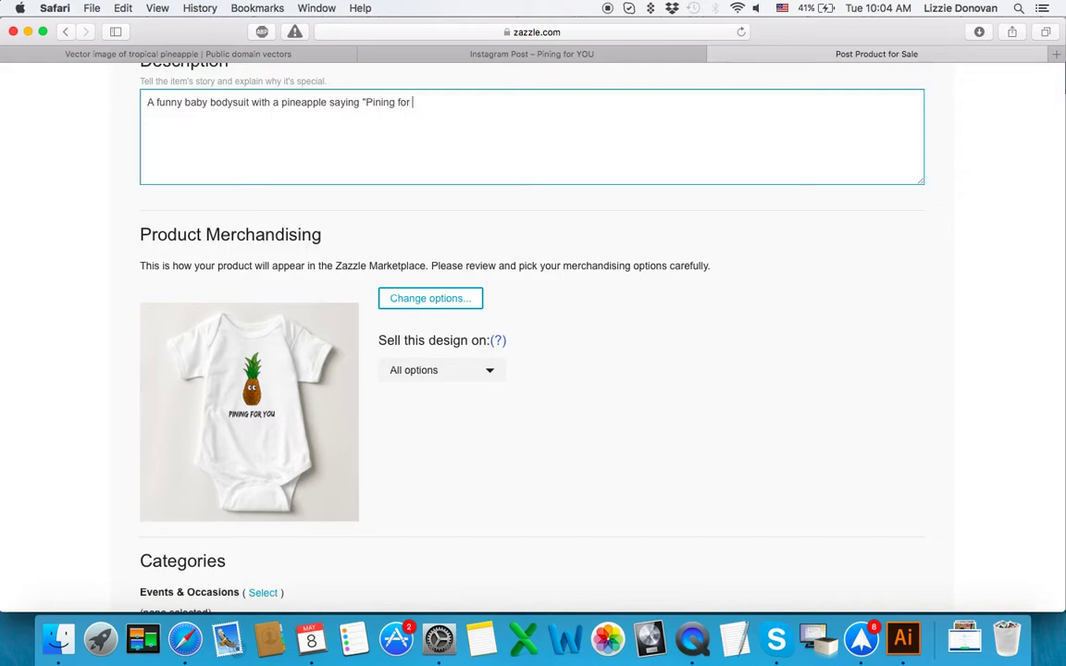
text(you".)
click(281, 101)
text(cart)
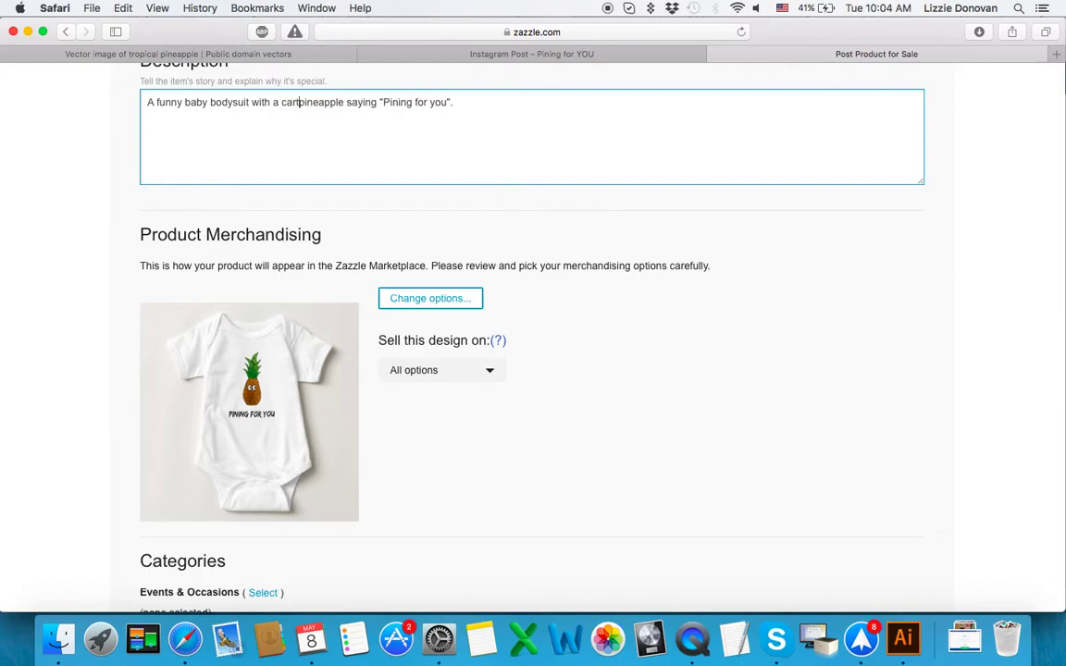
text(oon)
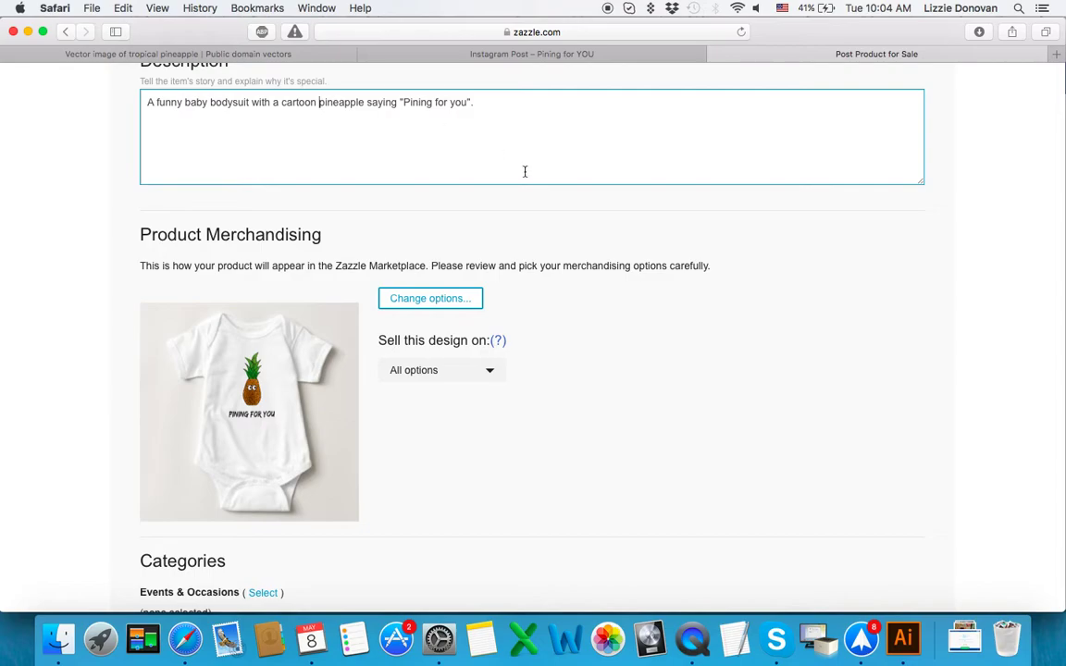
scroll(524, 171, down, 2)
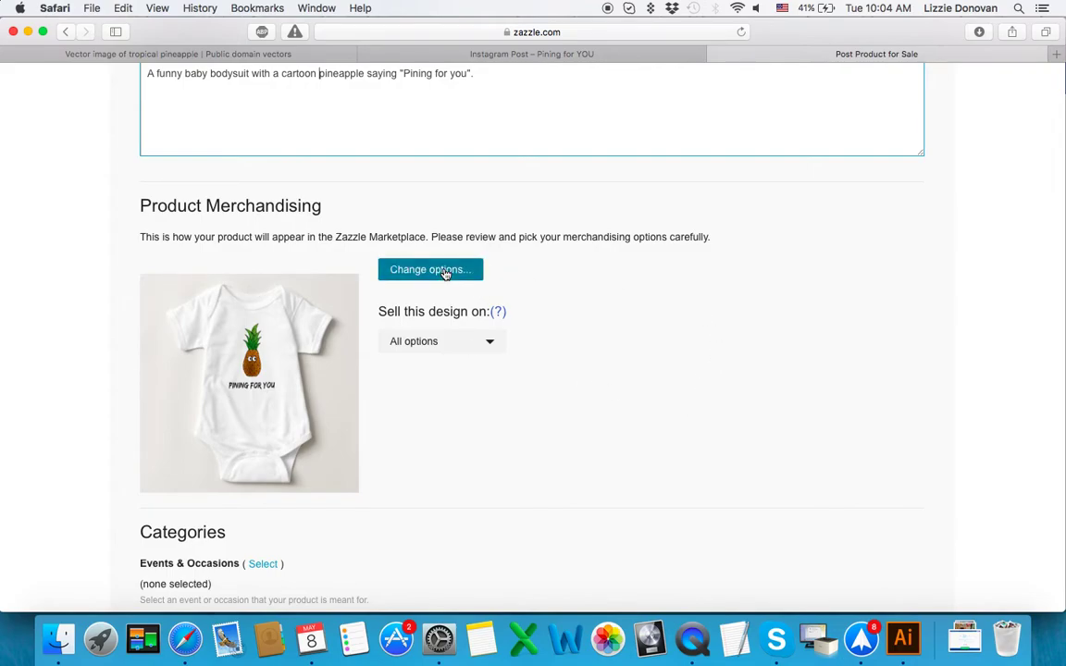
Set the 'Sell this design on' option to Baby only.
scroll(583, 282, down, 1)
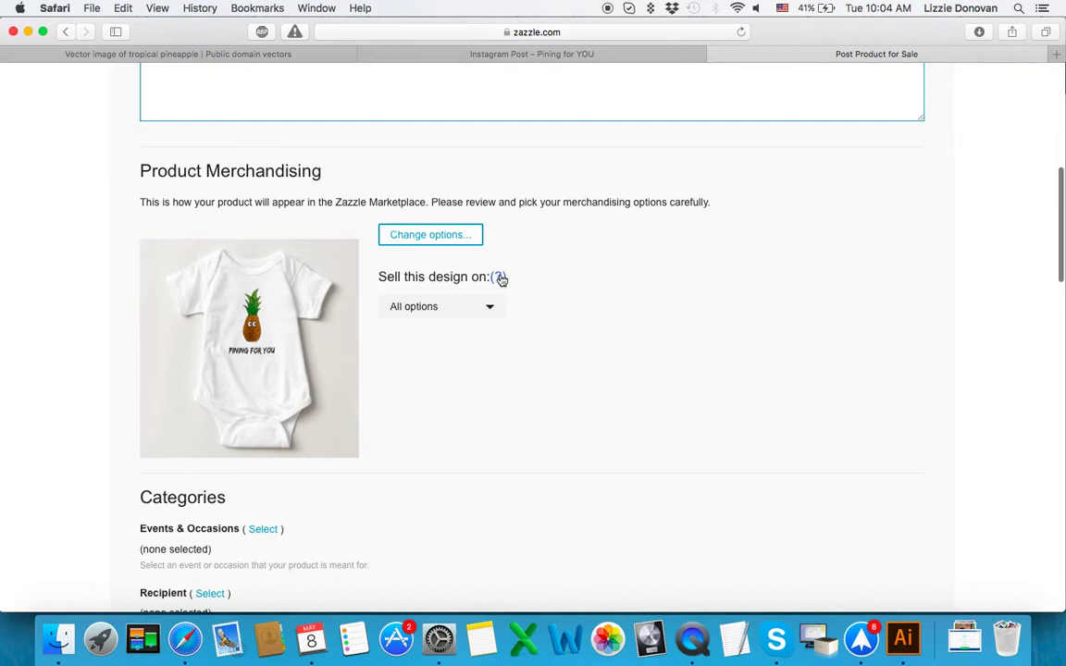
click(492, 310)
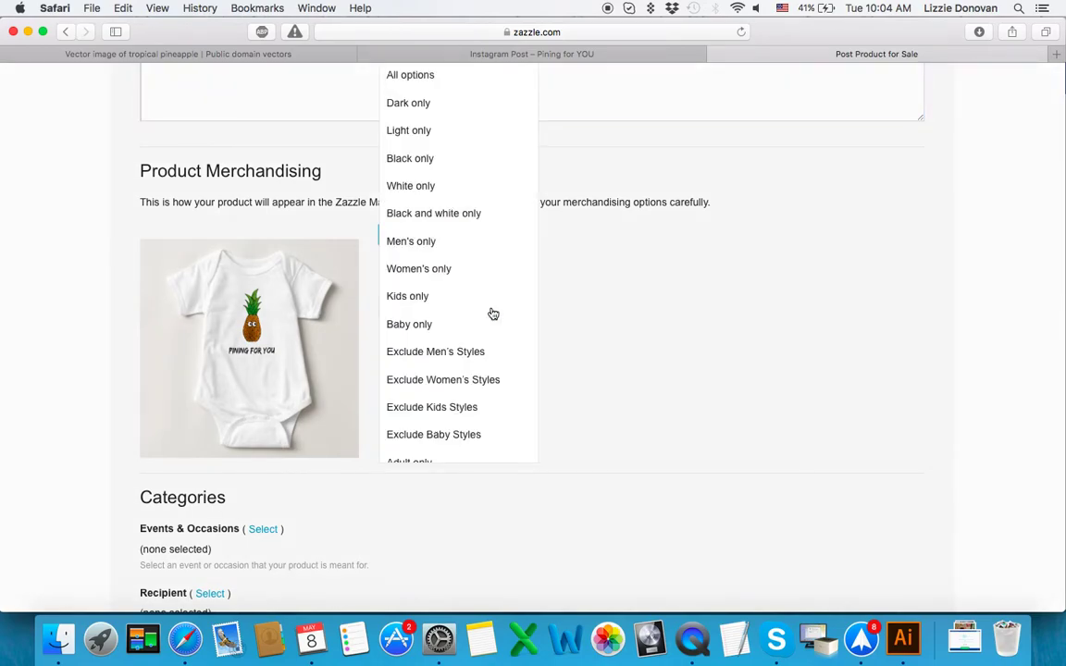
click(425, 326)
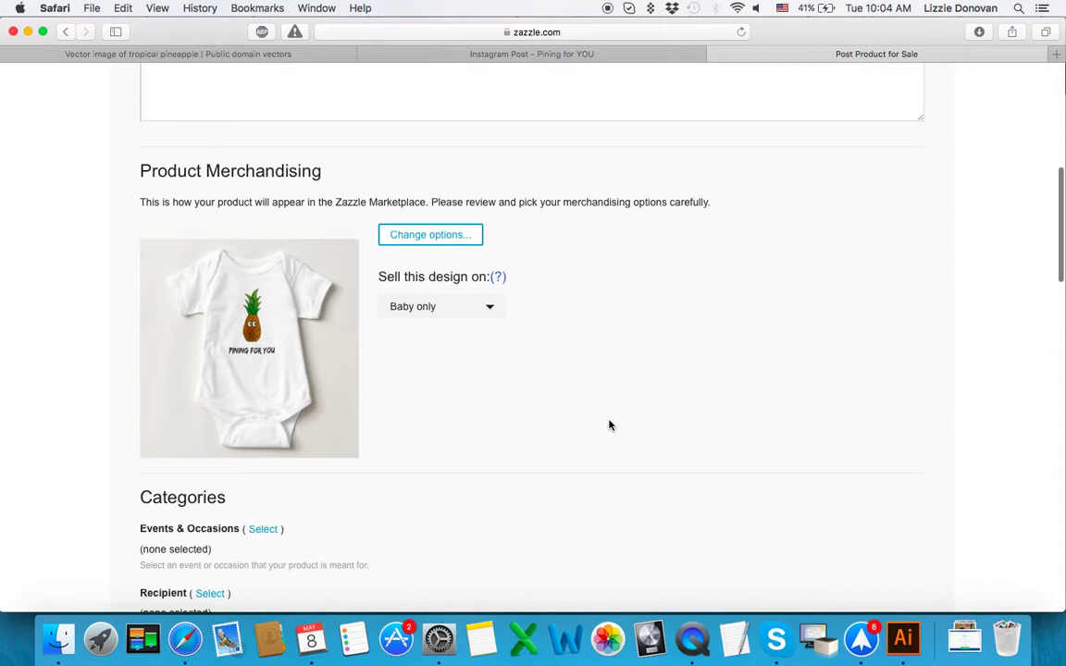
scroll(609, 425, down, 1)
scroll(609, 425, down, 4)
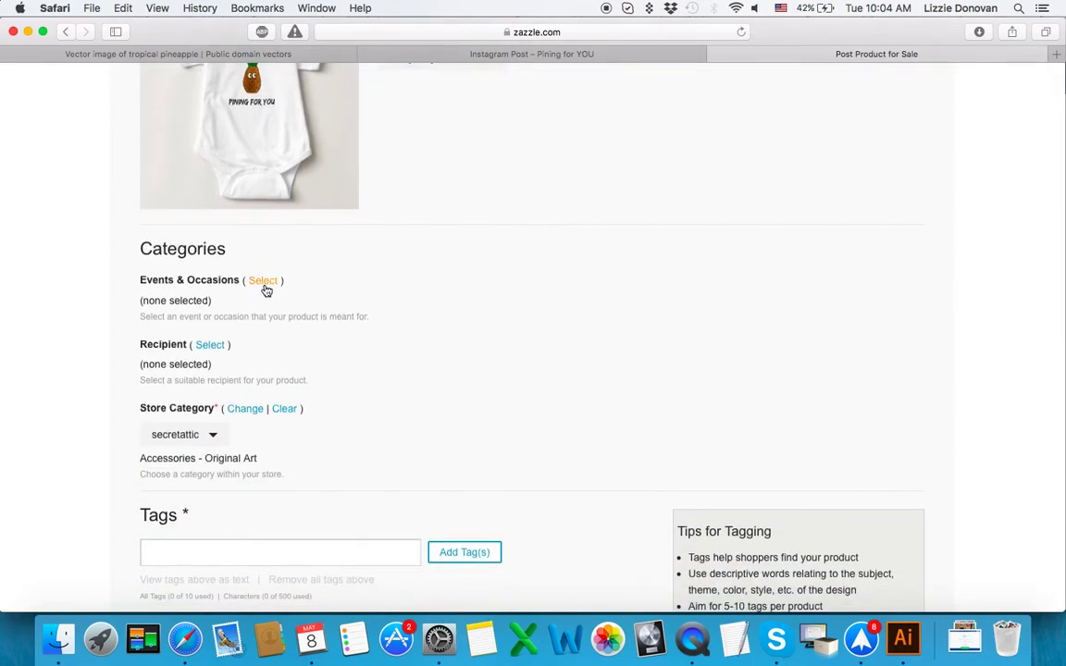
Set Events & Occasions to Occasions > Baby & Expecting > Baby Shower.
click(264, 284)
click(366, 290)
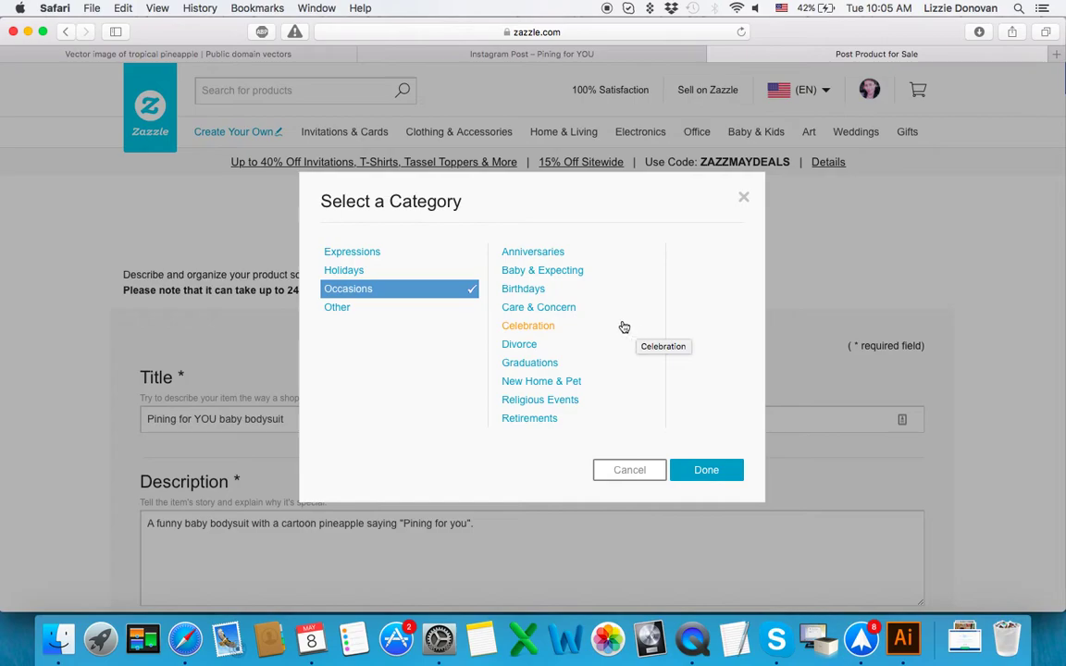
click(564, 271)
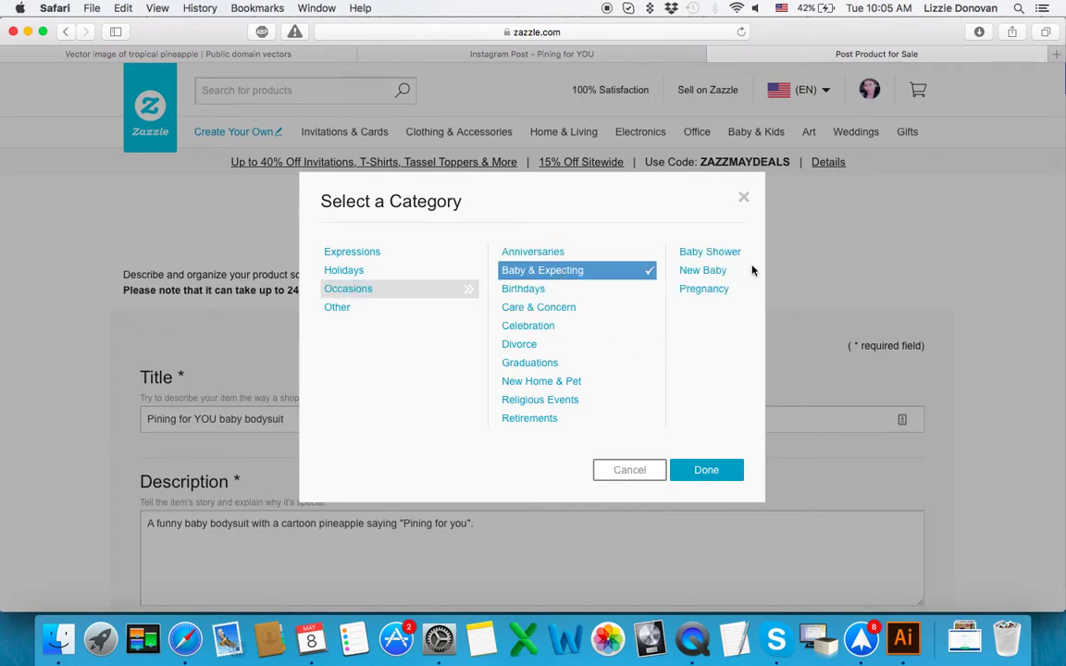
click(709, 252)
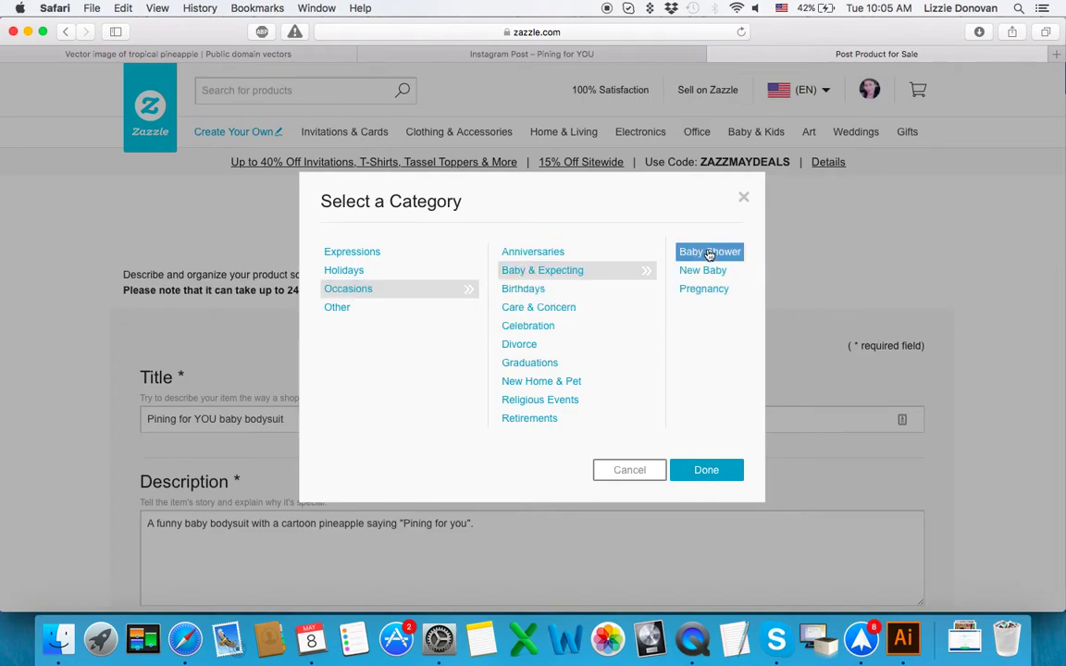
click(710, 472)
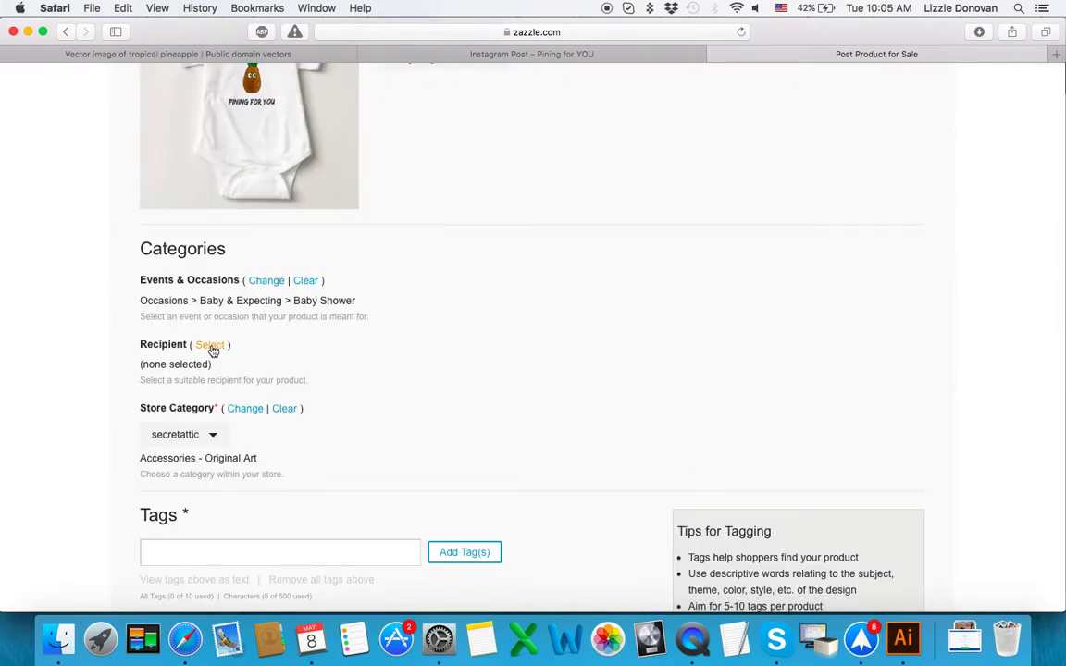
Set the product's Recipient to For Kids.
click(211, 346)
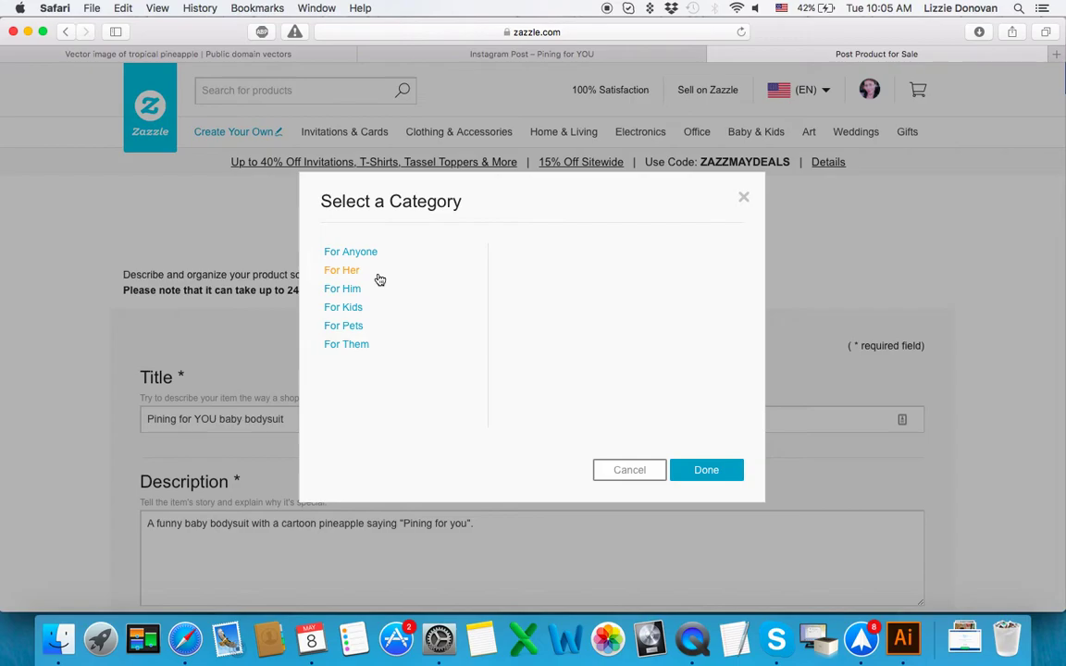
click(350, 308)
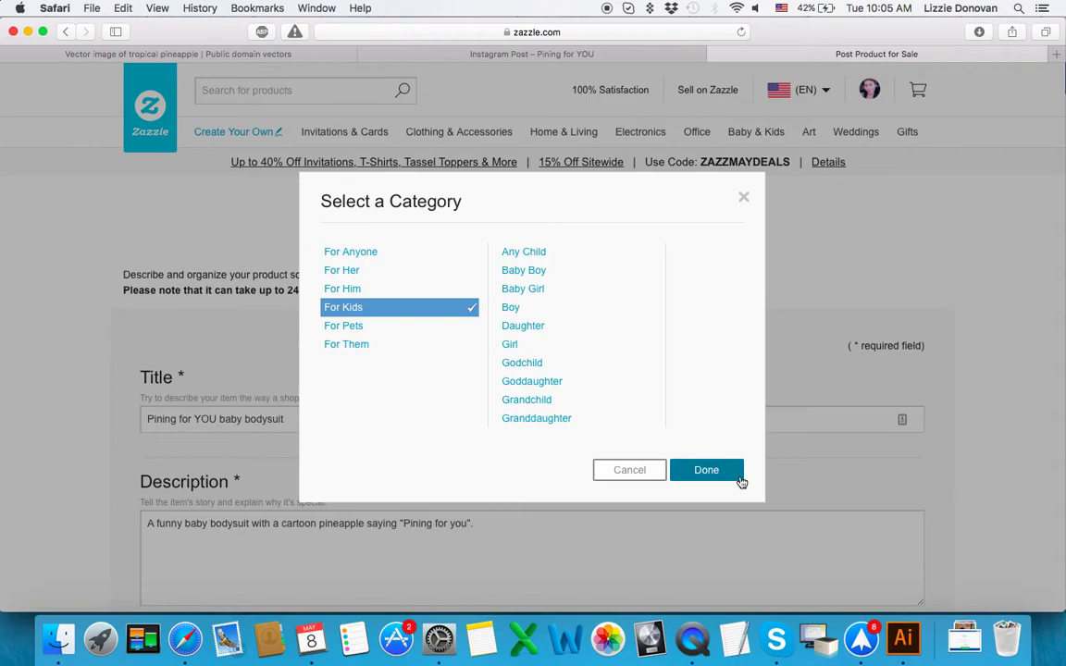
click(710, 470)
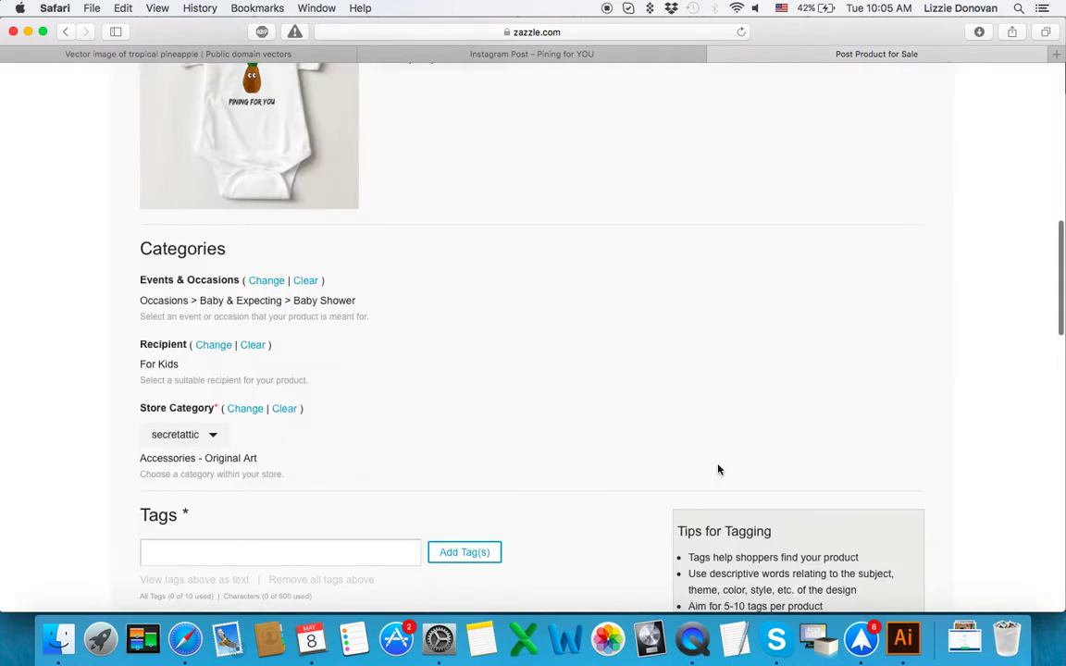
Retitle the listing 'Pining for YOU baby boy or girl bodysuit'.
scroll(499, 309, down, 2)
scroll(500, 305, up, 6)
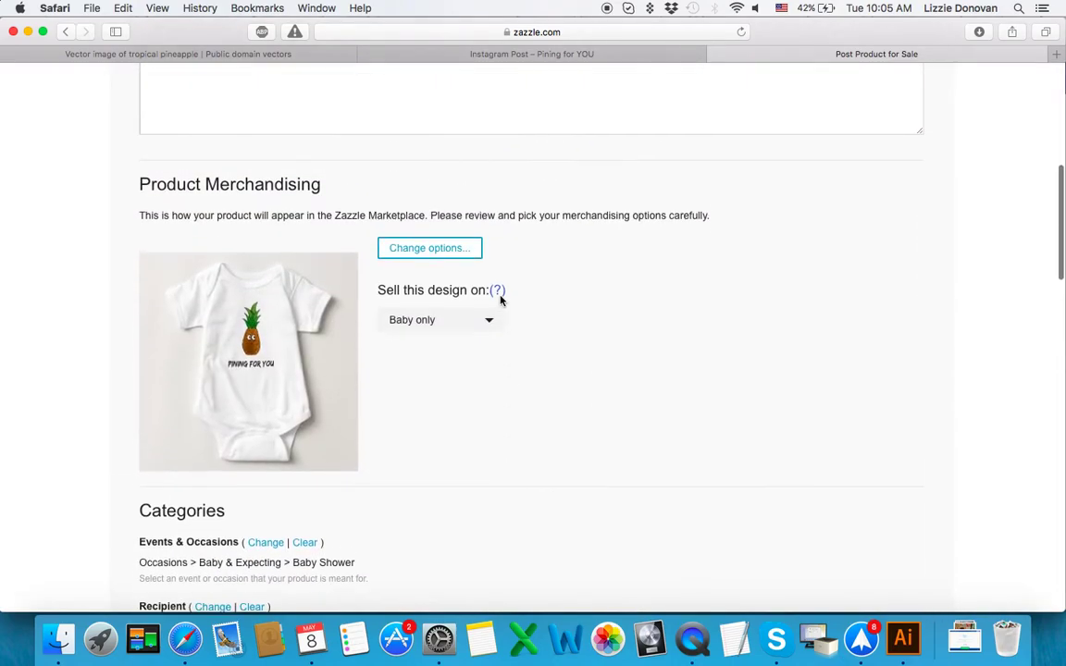
click(484, 252)
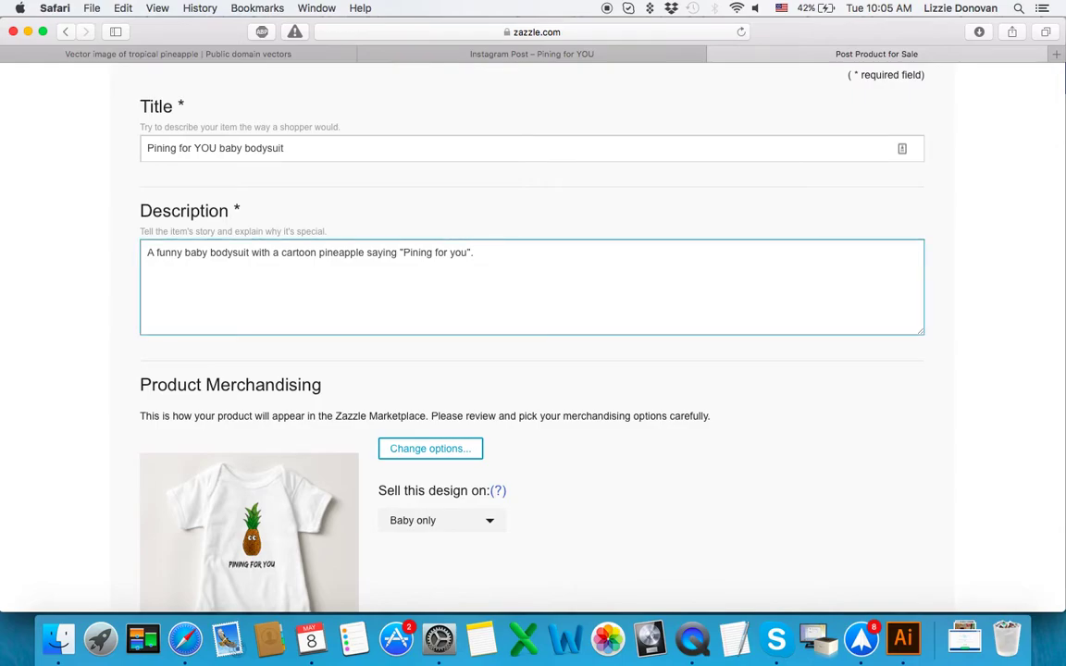
click(242, 150)
text(b)
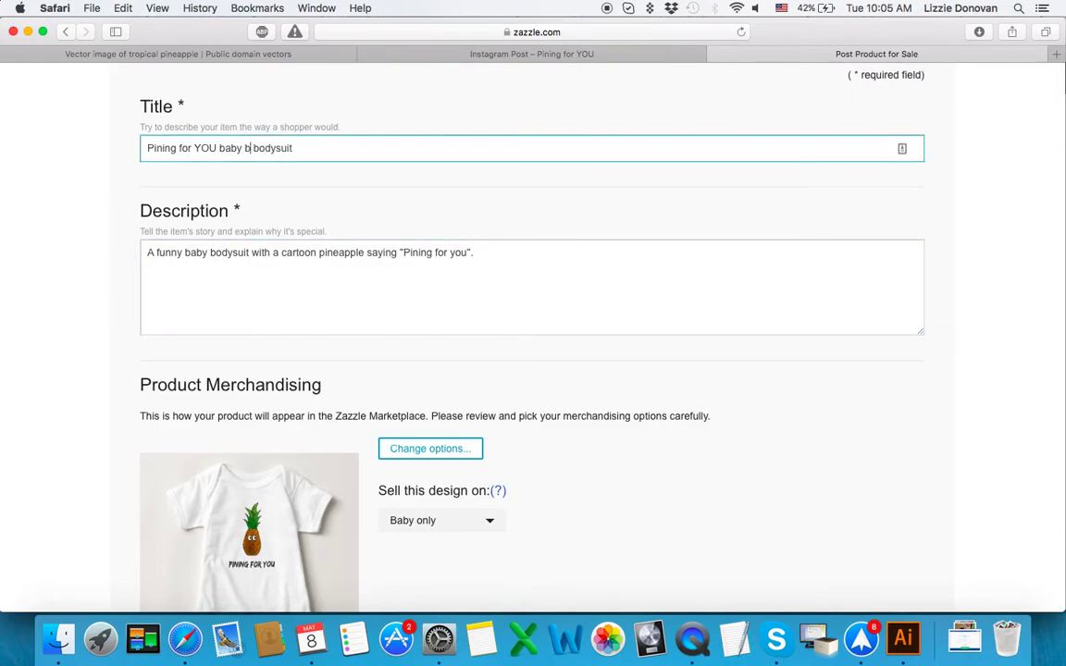
text(oy or girl)
Append 'Perfect for both boys and girls.' to the end of the description.
click(500, 249)
text(P)
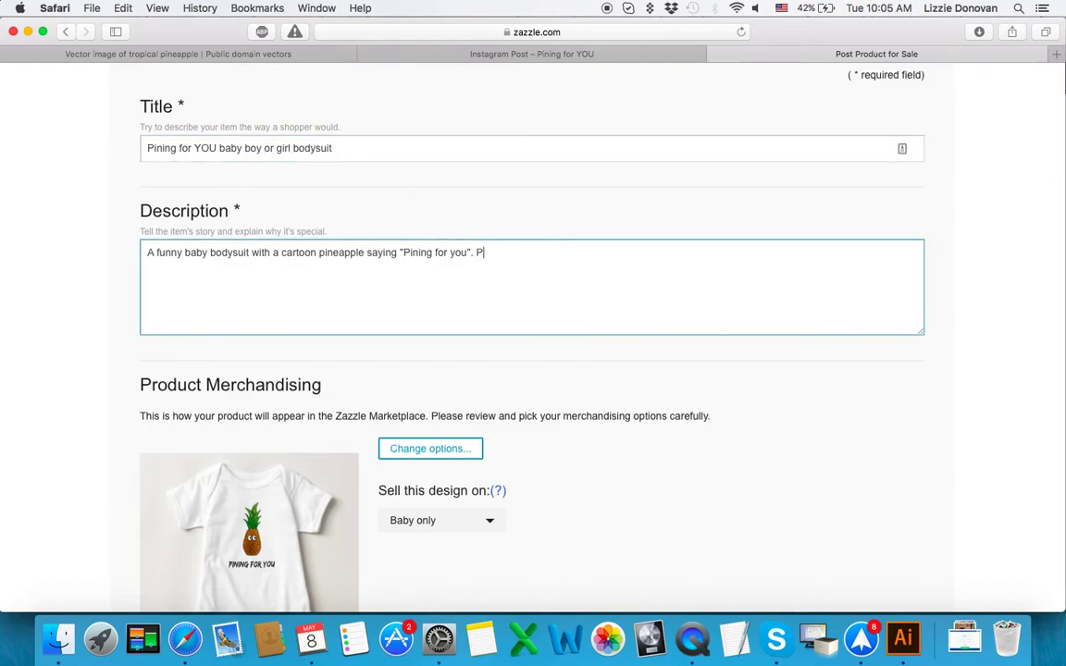
text(erfect for both)
text( boys and girl)
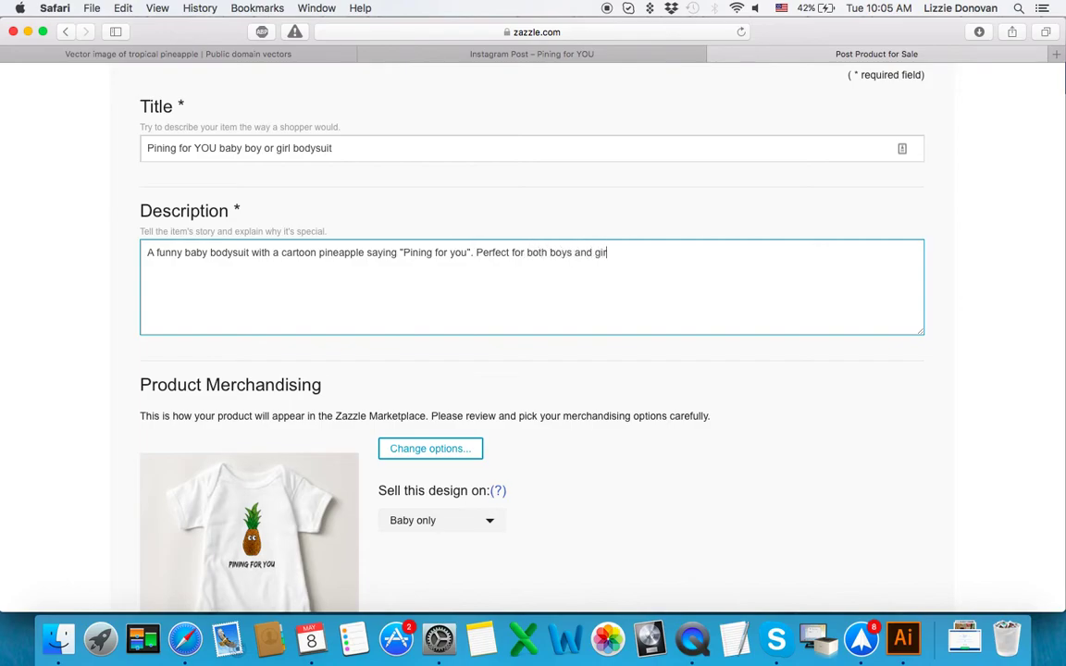
text(s.)
scroll(533, 333, down, 1)
scroll(533, 333, down, 10)
scroll(456, 290, up, 5)
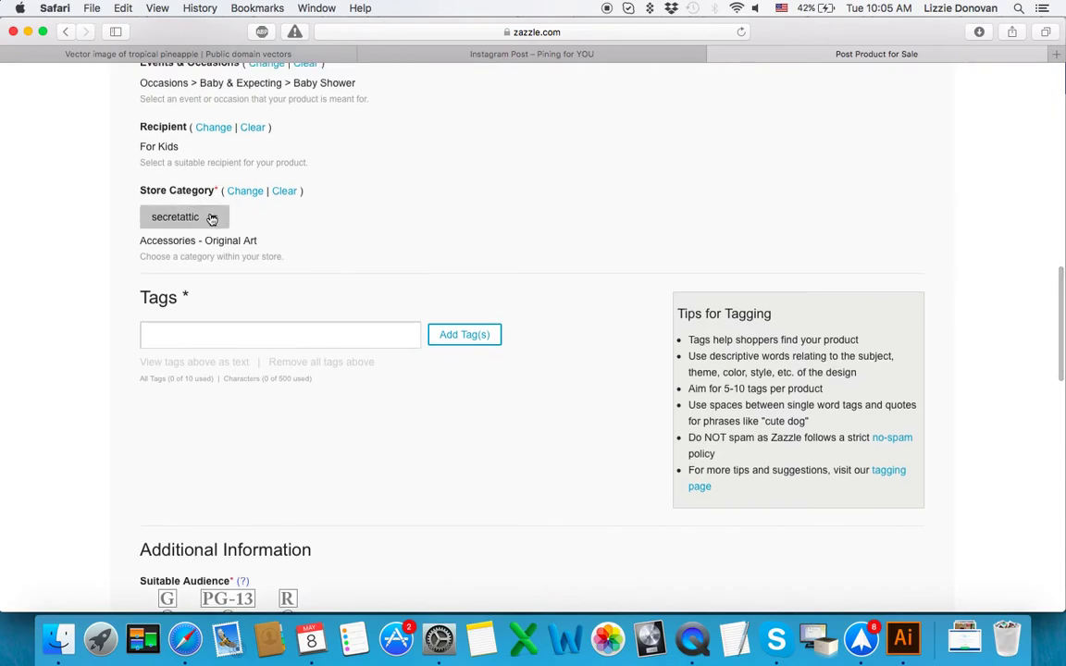
Switch to the seller's other store and choose its Kids & Baby store category.
click(211, 216)
click(206, 251)
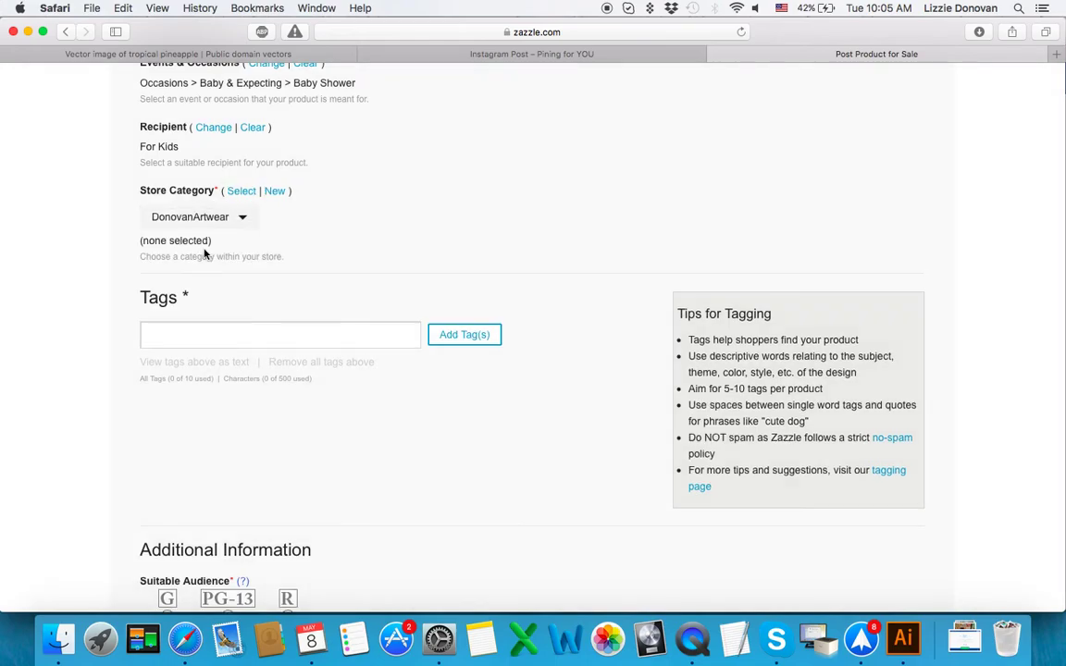
click(240, 192)
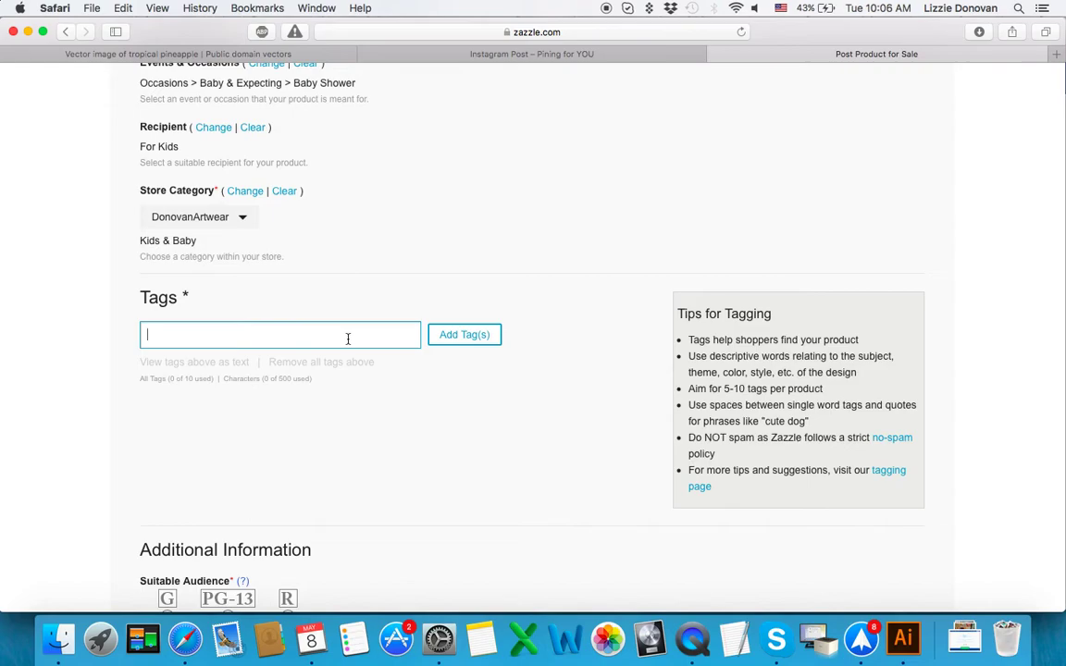
Add tags: pineapple, humour, funny, quote, cartoon pineapple, baby boy, baby girl, funny baby clothes.
text(pineap)
text(ple, hu)
text(mour)
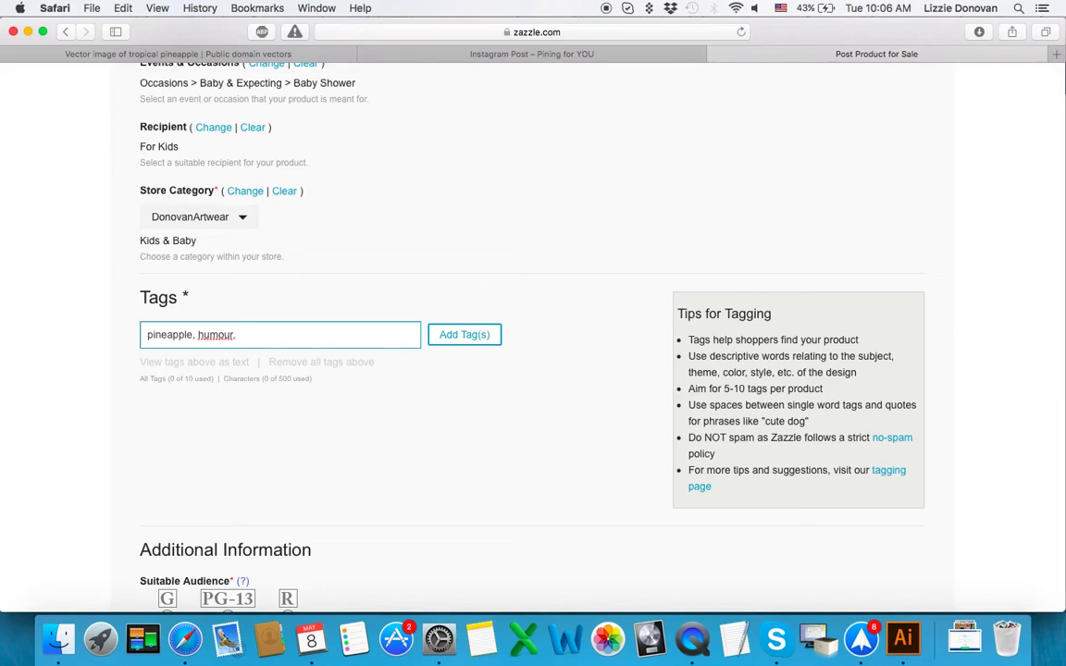
text(, funny)
text(,)
text( quote, )
text("cartoo)
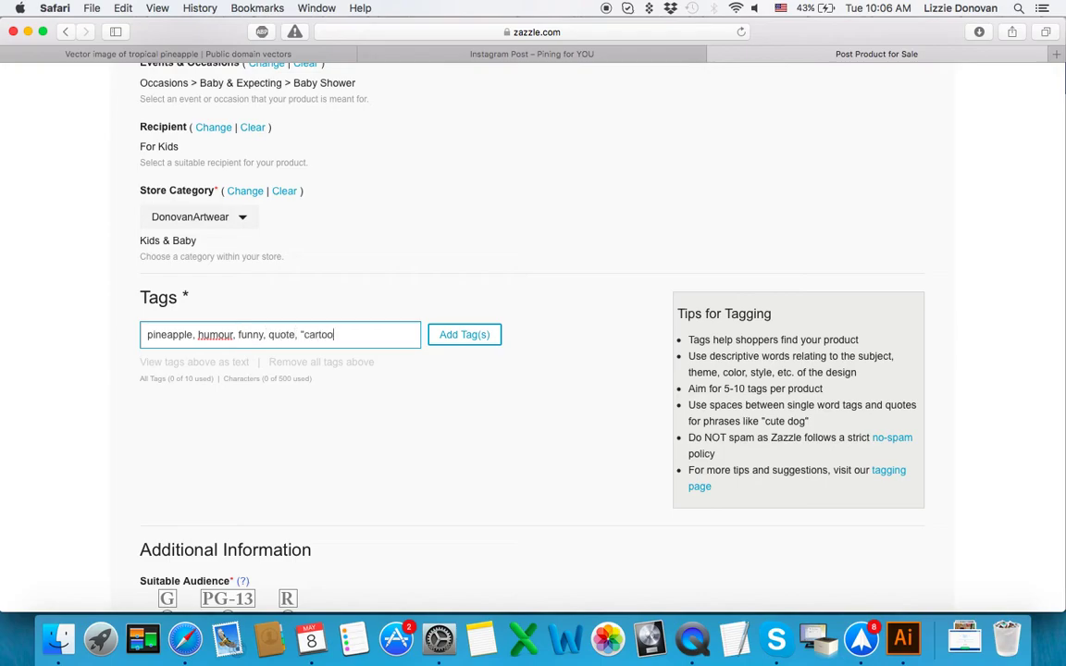
text(n pineap)
text(ple")
text( "baby bo)
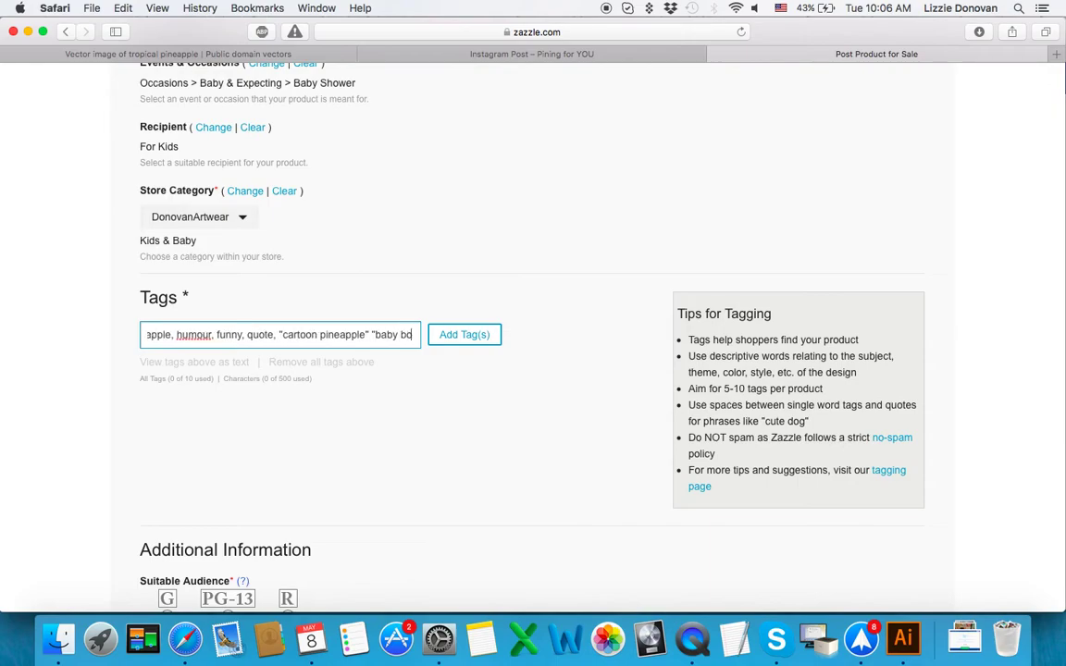
text(y")
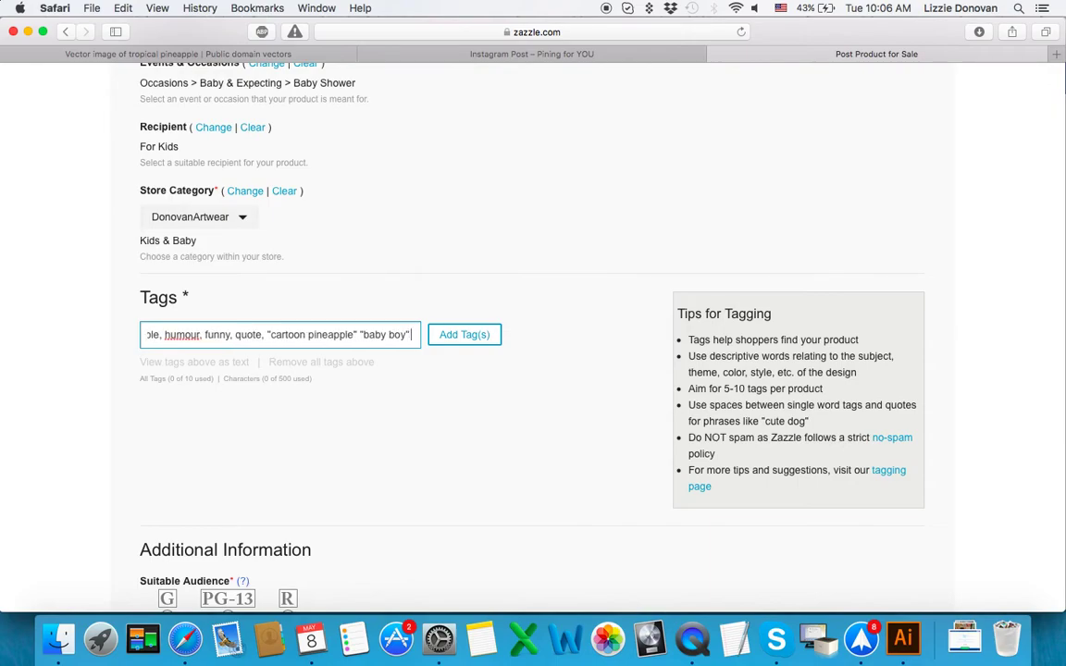
text( "baby gir)
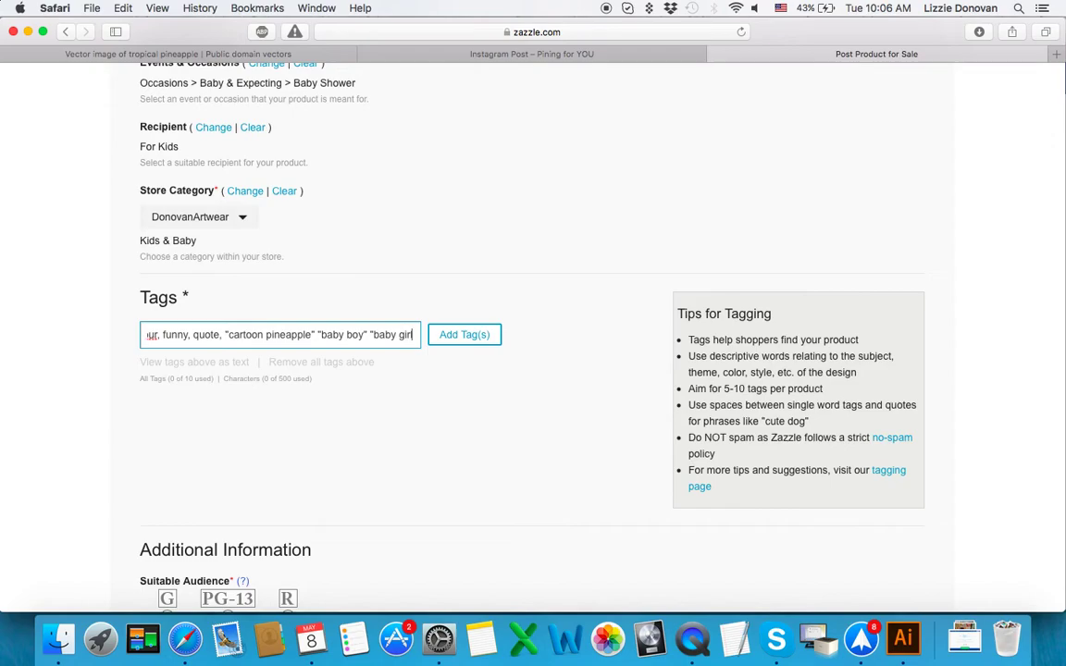
text(l)
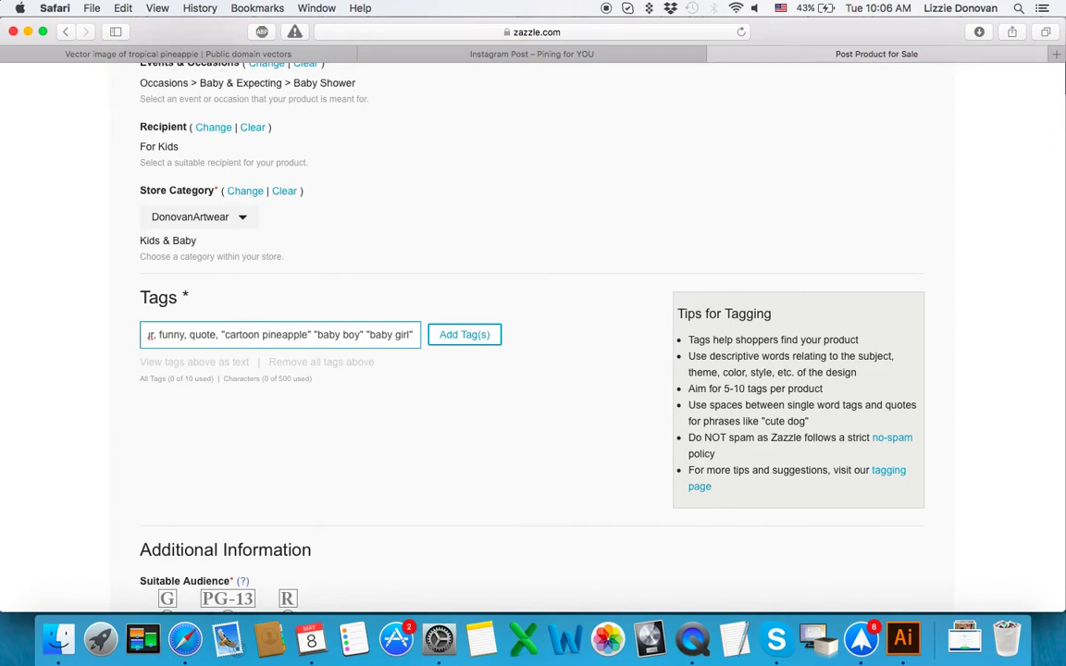
text(")
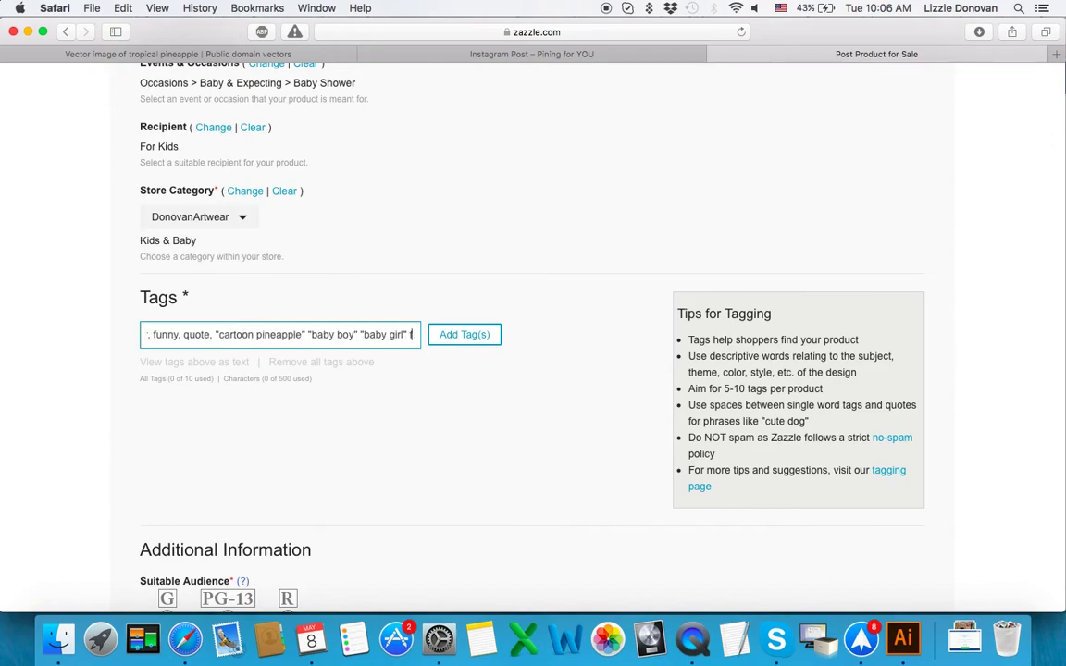
text( "funny)
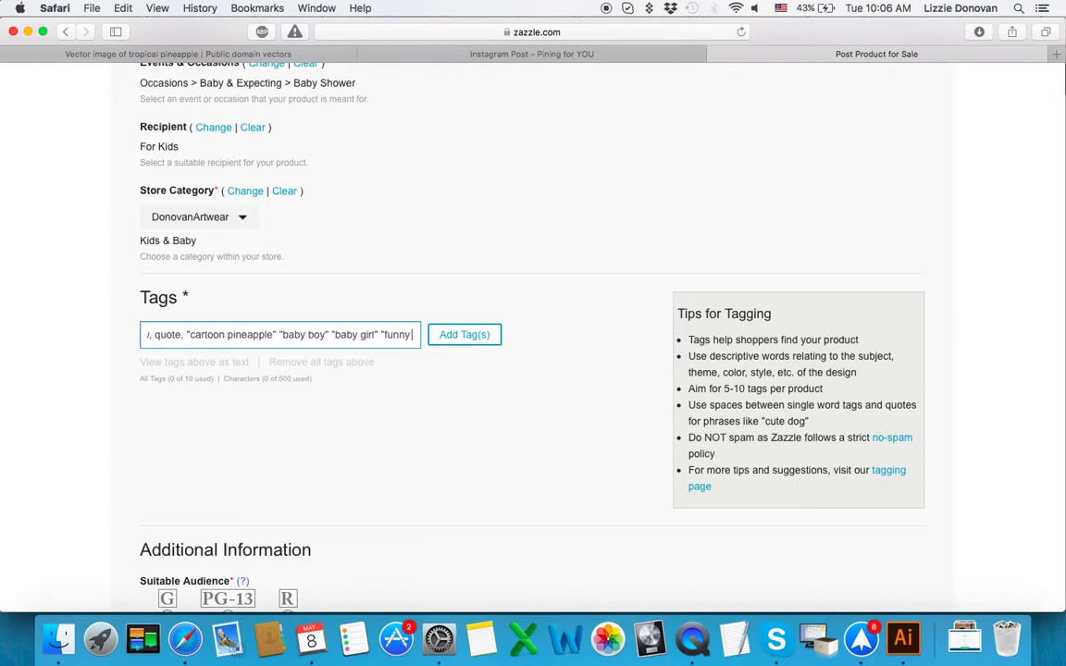
text( baby c)
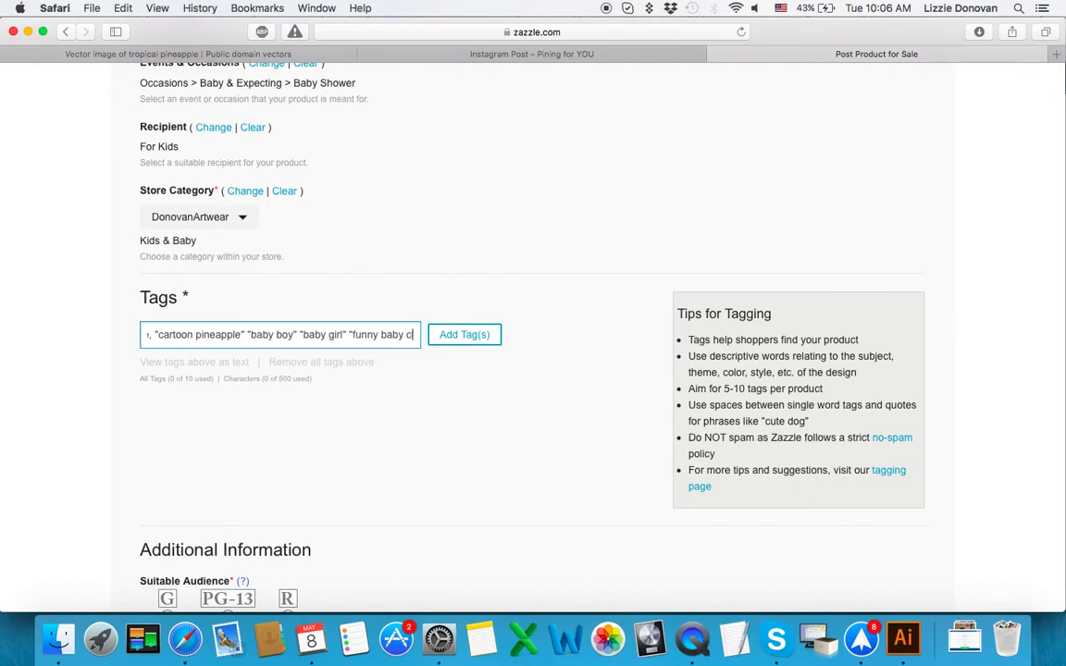
text(lothes")
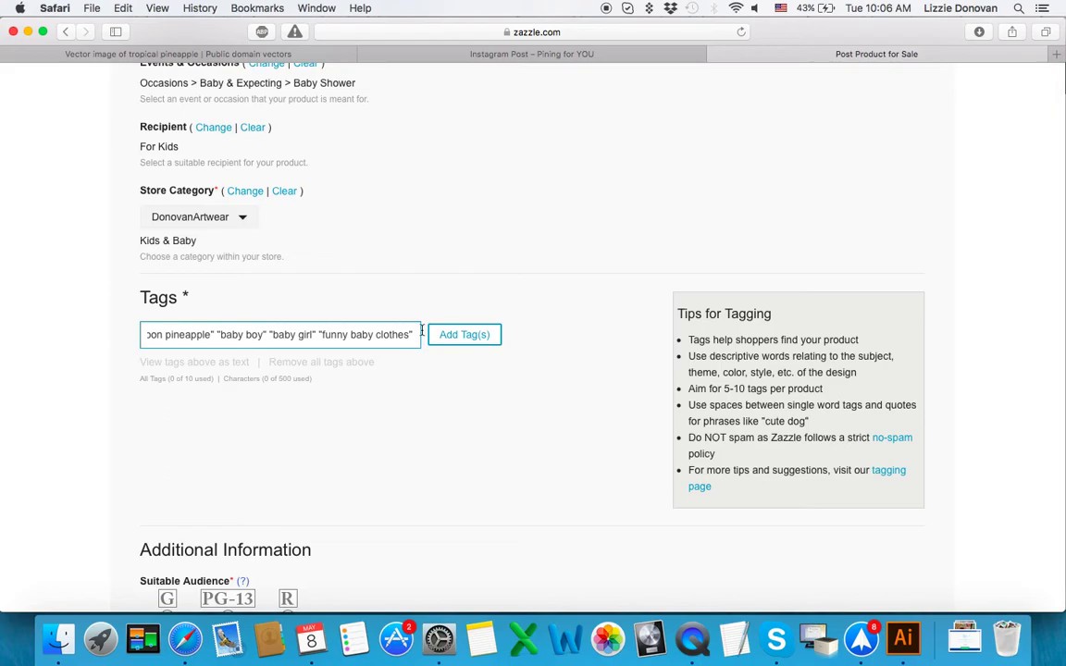
click(460, 337)
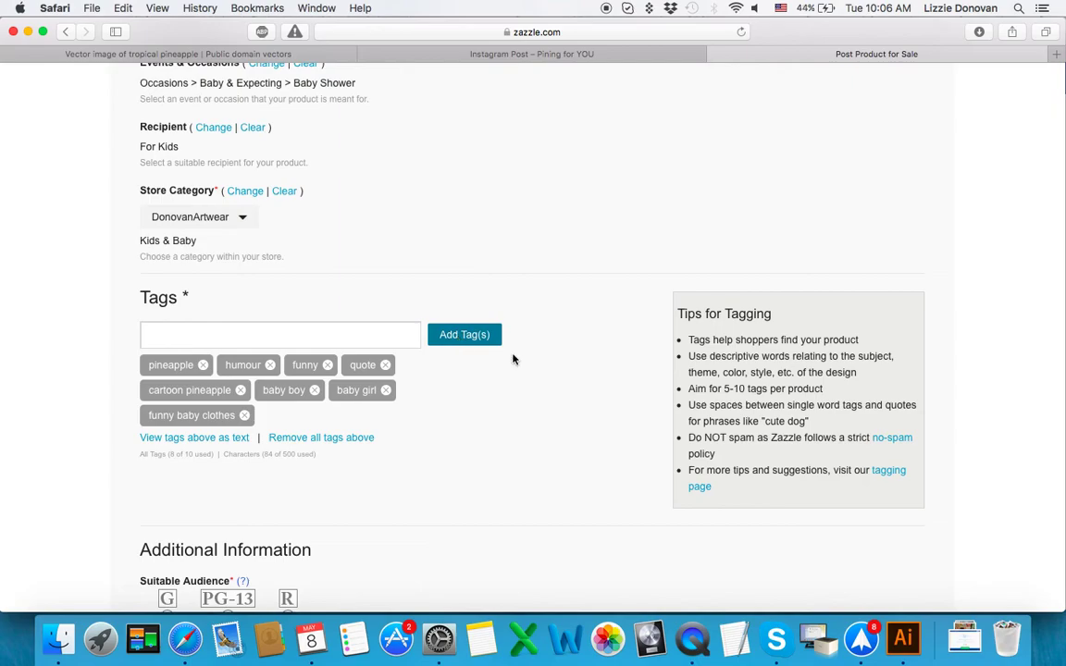
Rate the product G, suitable for general audiences.
scroll(514, 360, down, 3)
scroll(514, 360, down, 2)
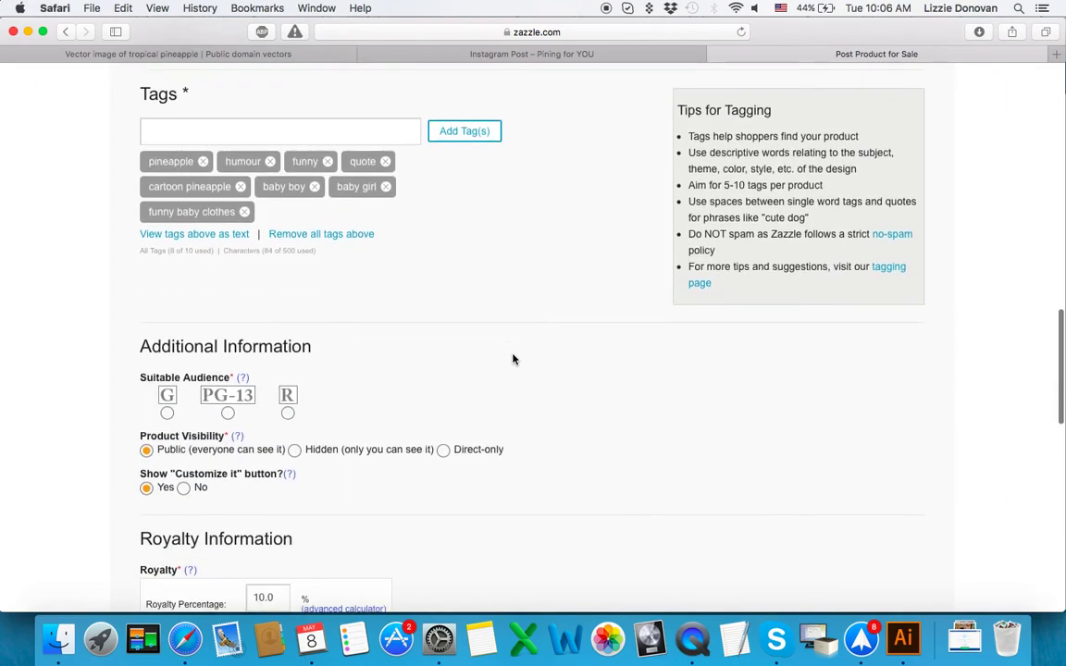
click(166, 413)
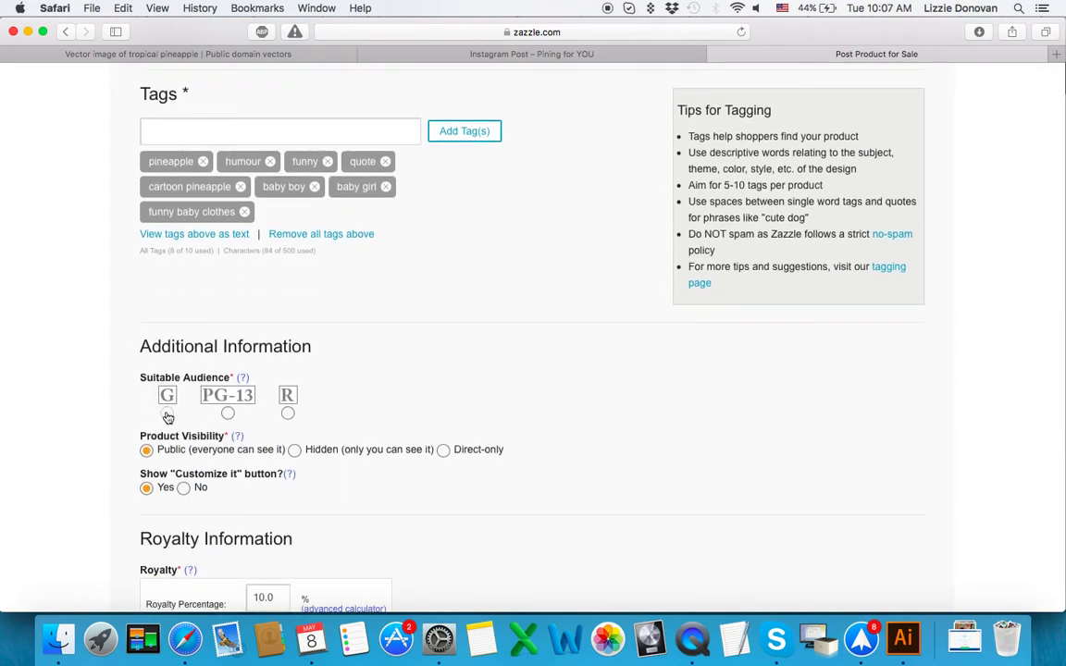
scroll(587, 444, down, 2)
scroll(587, 444, down, 4)
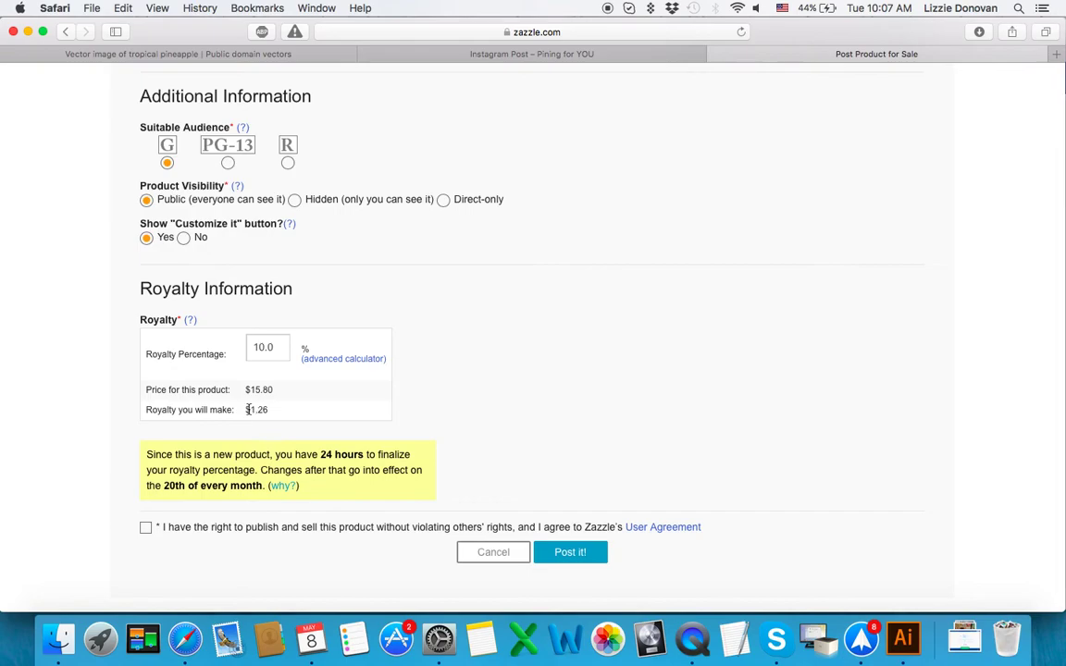
Raise the royalty from 10.0% to 11.0%, bringing the price to $16.00.
click(262, 356)
key(BackSpace)
key(BackSpace)
text(1)
click(441, 398)
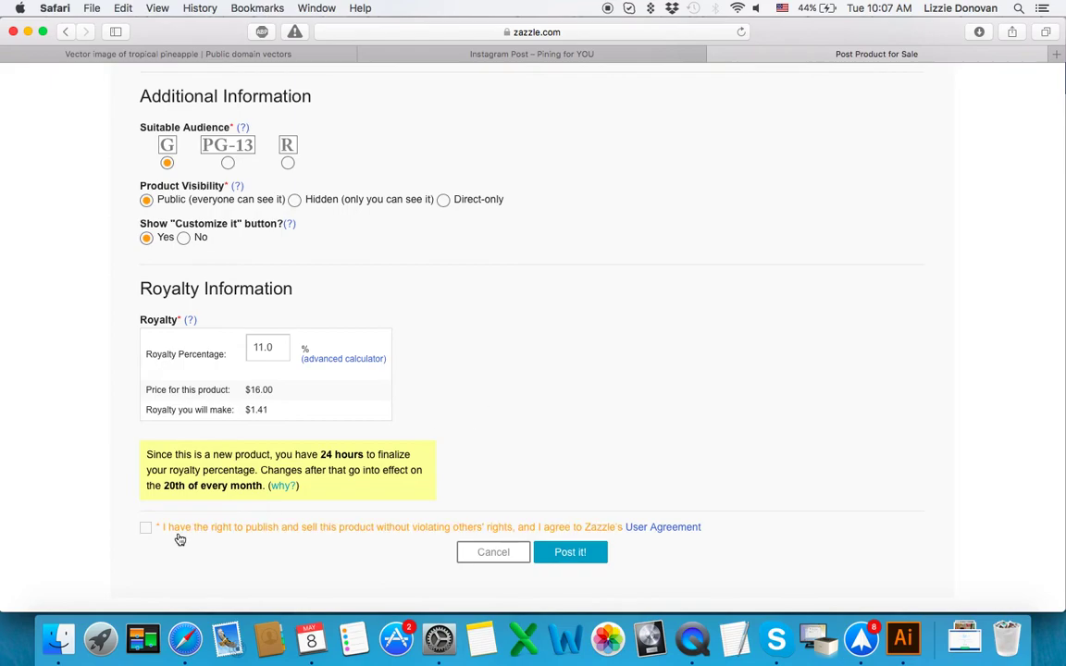
Tick the agreement confirming the right to publish and sell this product.
click(147, 529)
scroll(577, 453, down, 3)
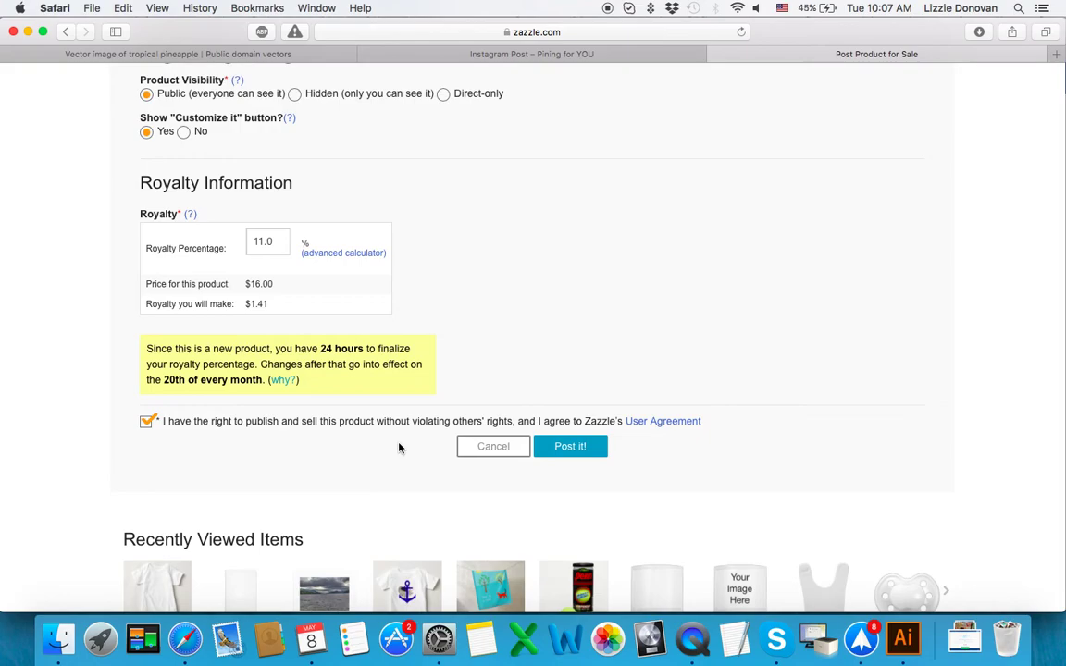
Post the bodysuit for sale and open its live $16.00 product page.
click(577, 454)
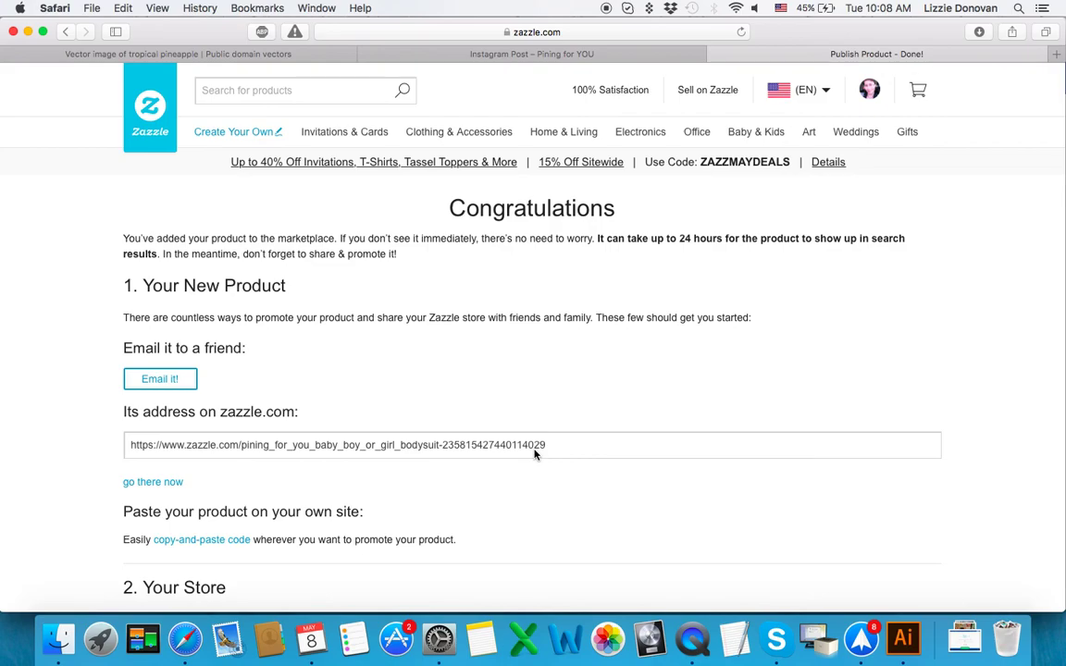
scroll(535, 453, down, 5)
scroll(535, 454, down, 2)
click(158, 216)
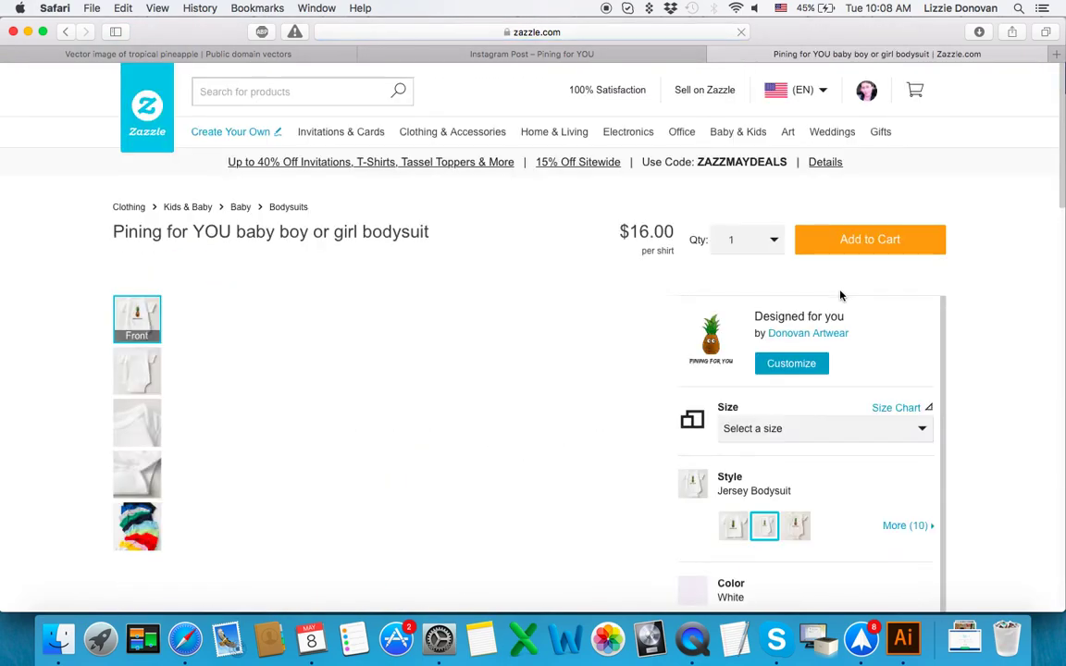
scroll(996, 256, down, 3)
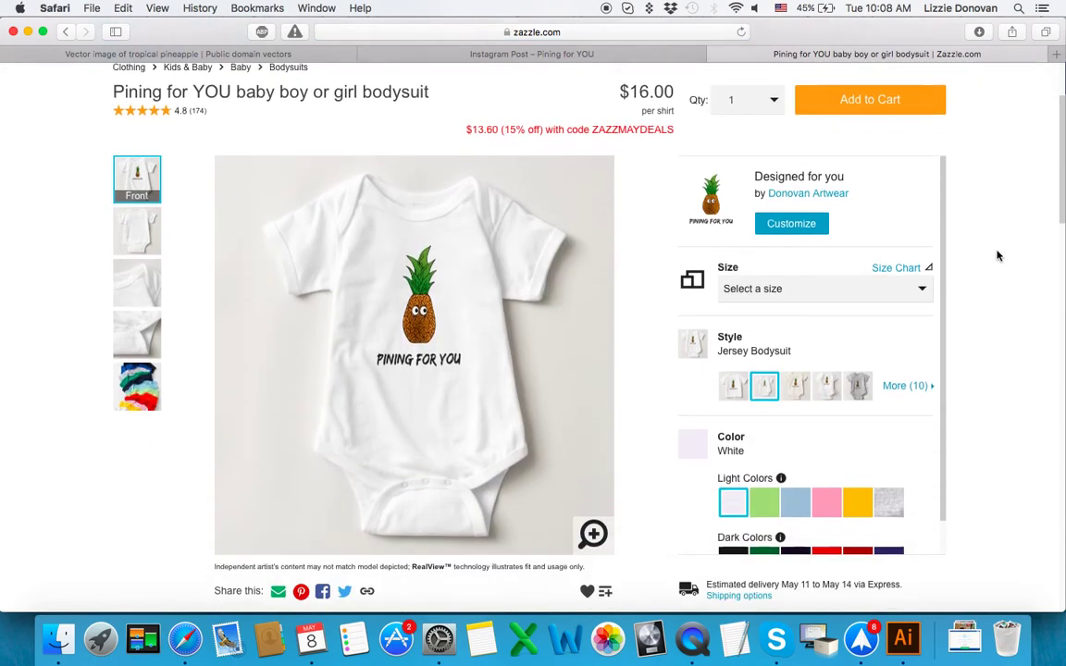
scroll(998, 255, down, 2)
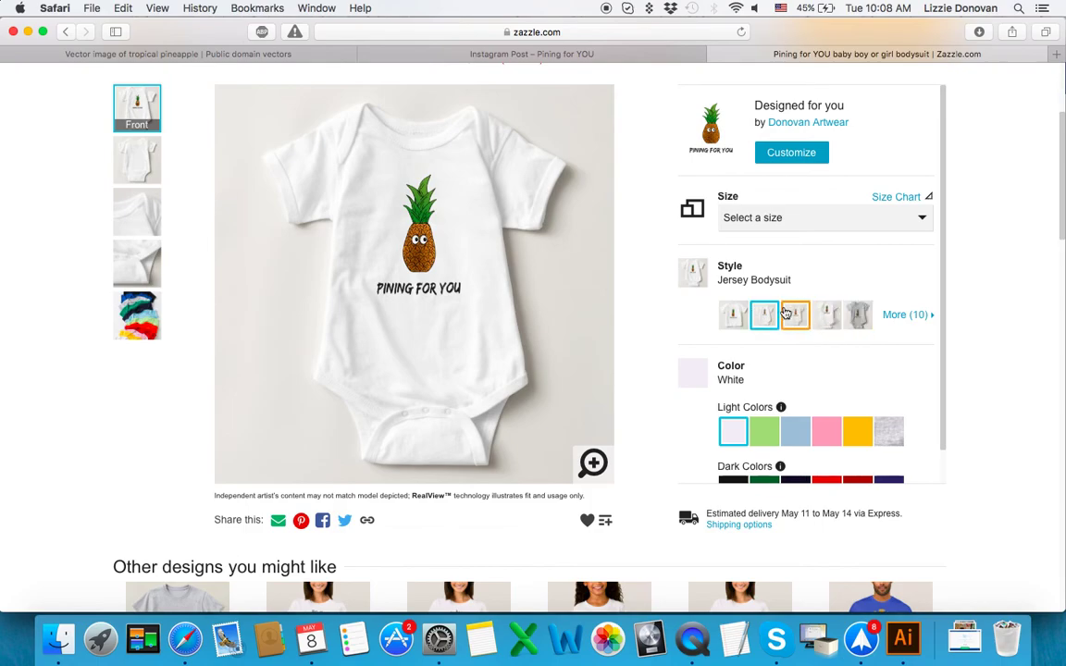
scroll(748, 319, down, 1)
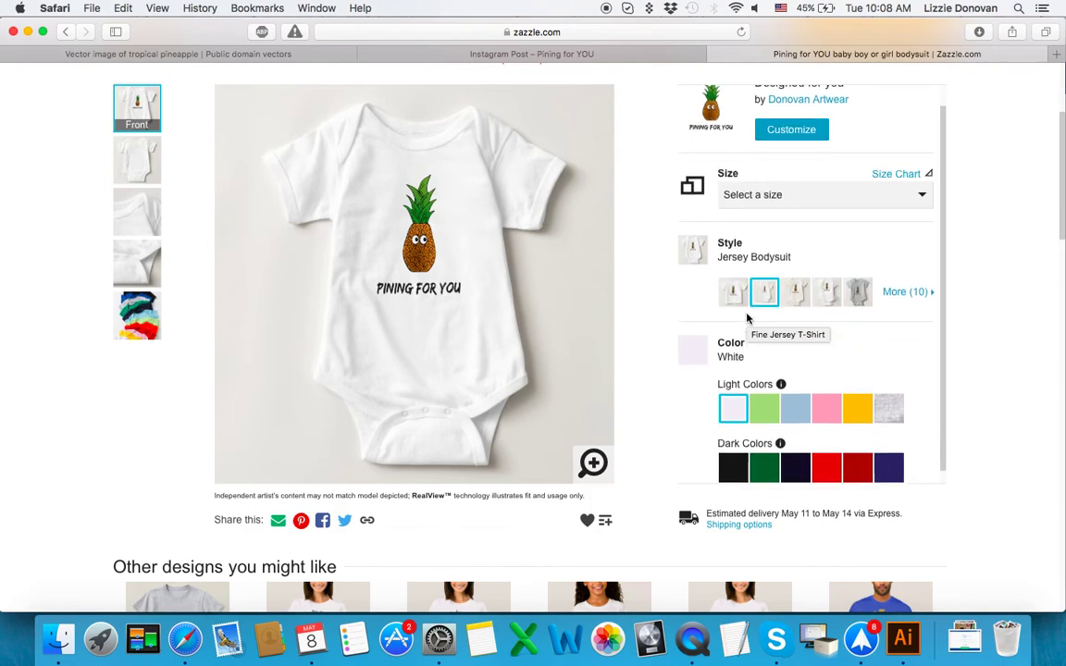
scroll(748, 318, down, 1)
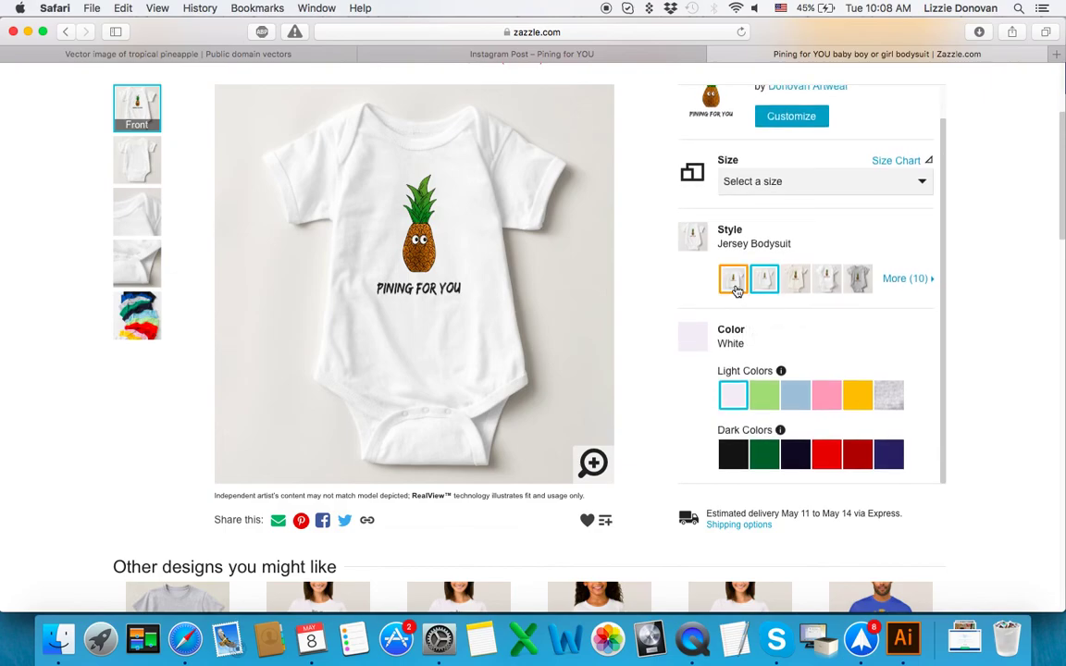
Preview Fine Jersey T-Shirt, Jersey, Organic and Tutu styles, ending on Football Bodysuit.
click(735, 283)
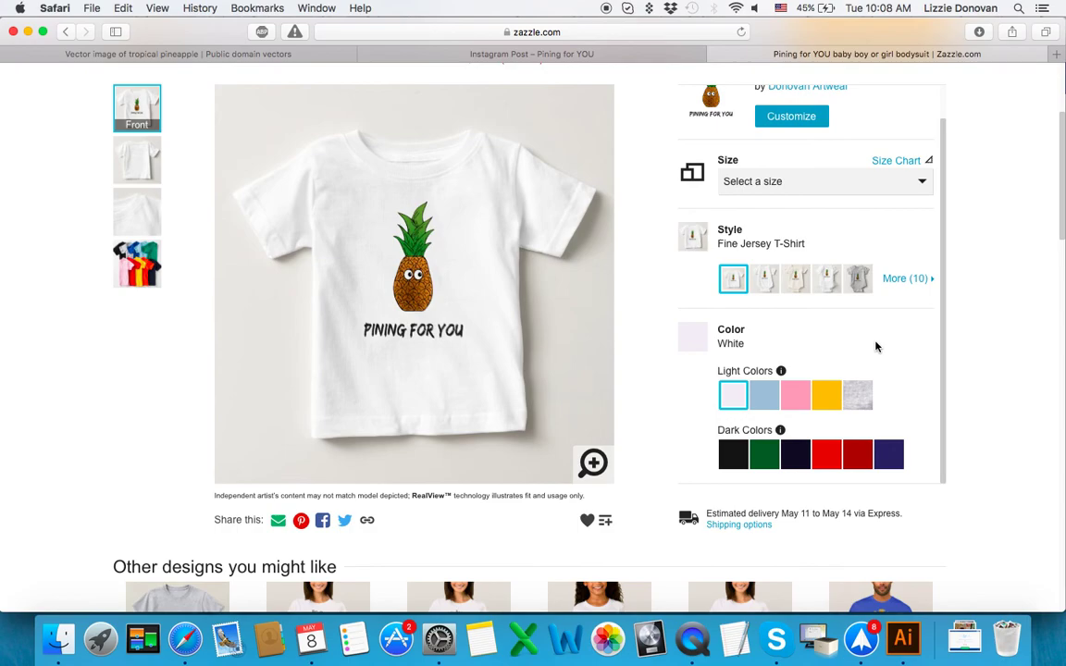
click(765, 278)
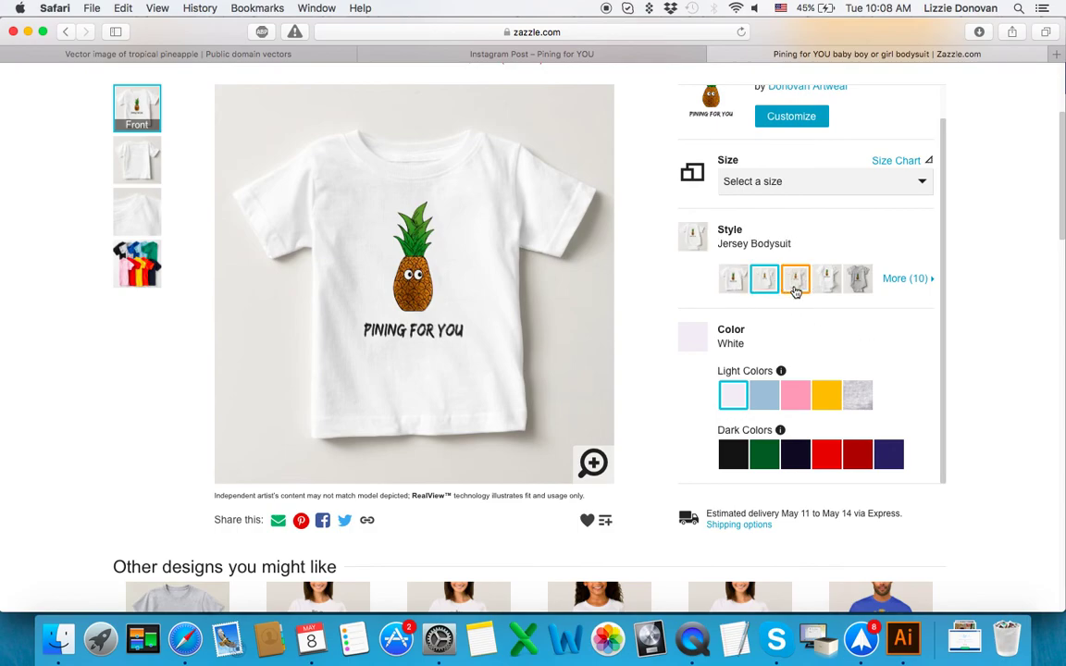
click(795, 292)
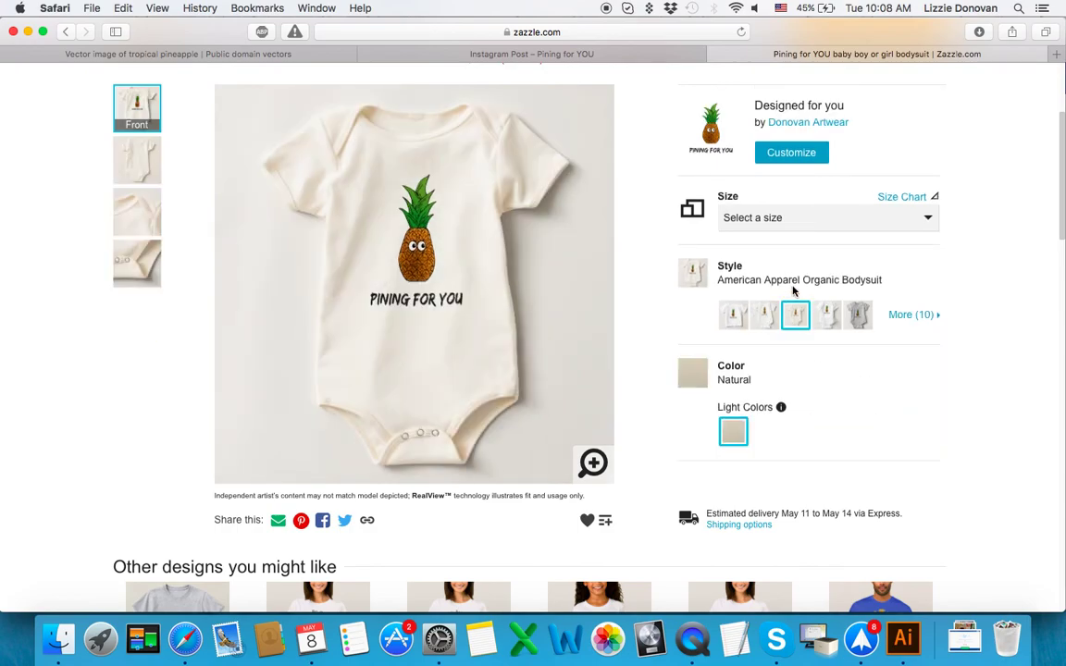
click(830, 323)
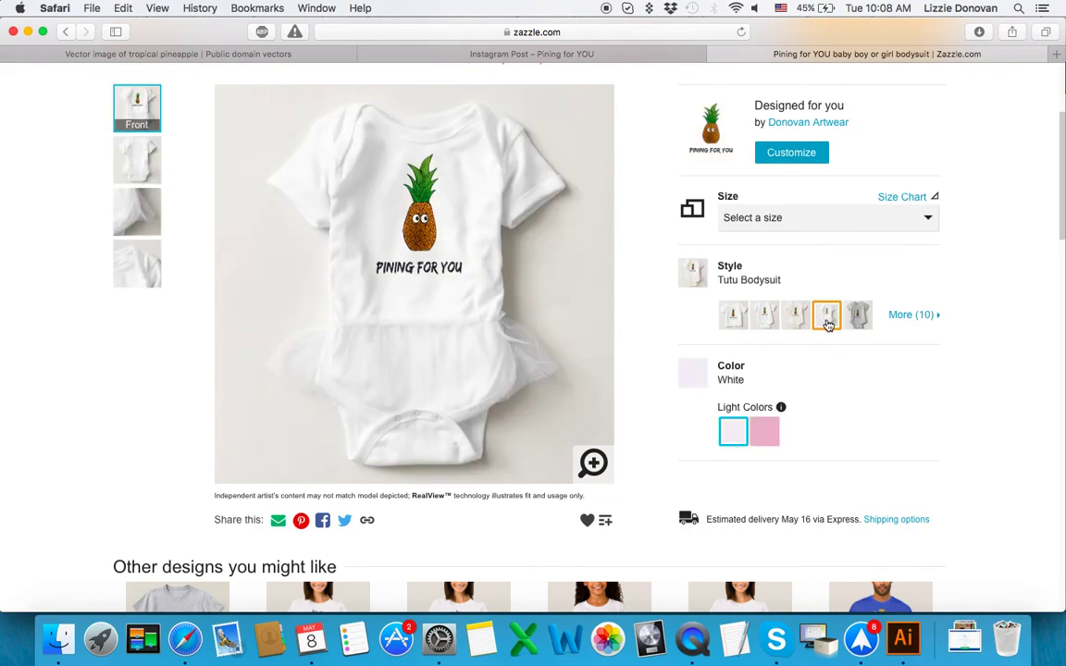
click(858, 318)
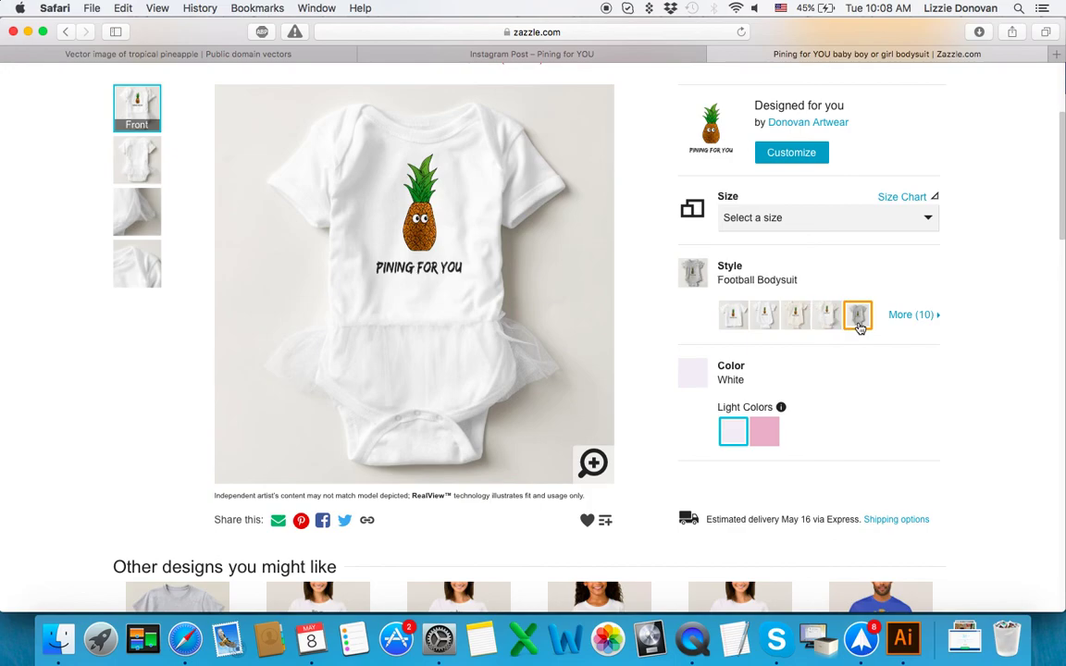